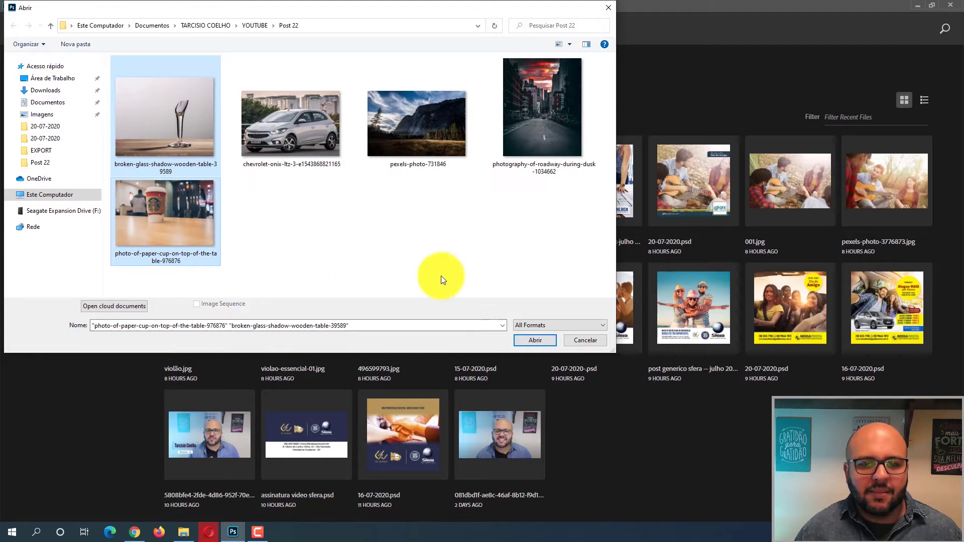
# Open the broken-glass and paper-cup photos together, compare them, and bring up the broken-glass photo for editing.
pyautogui.click(535, 340)
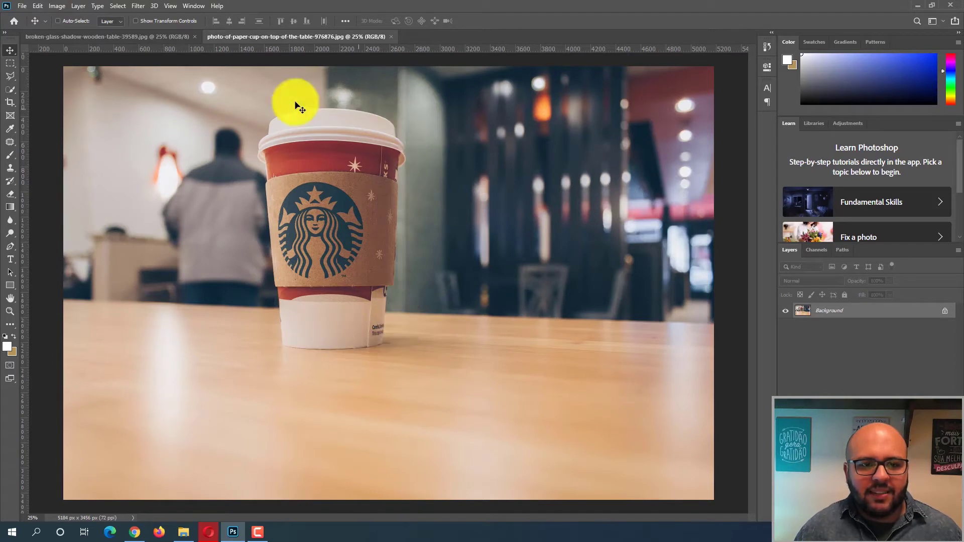
pyautogui.click(169, 36)
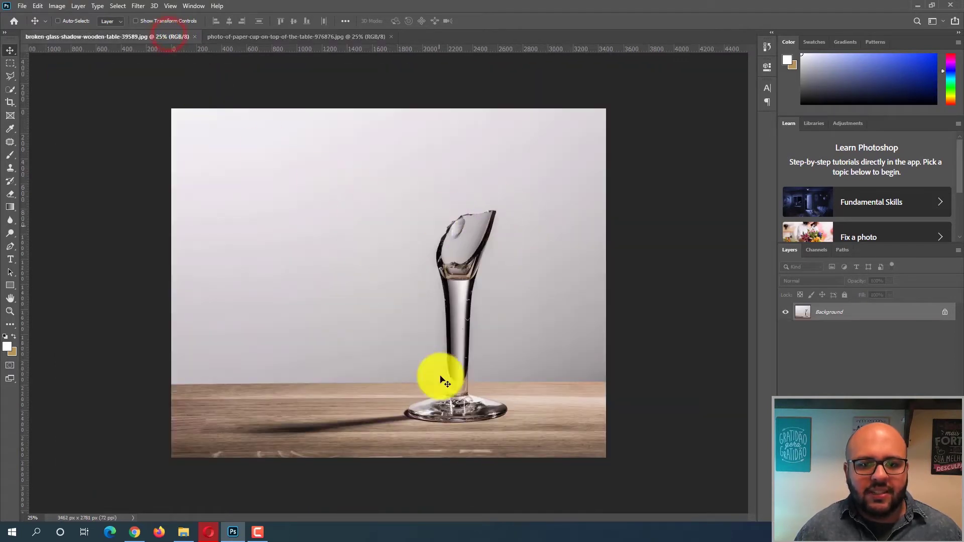
pyautogui.scroll(1, 432, 418)
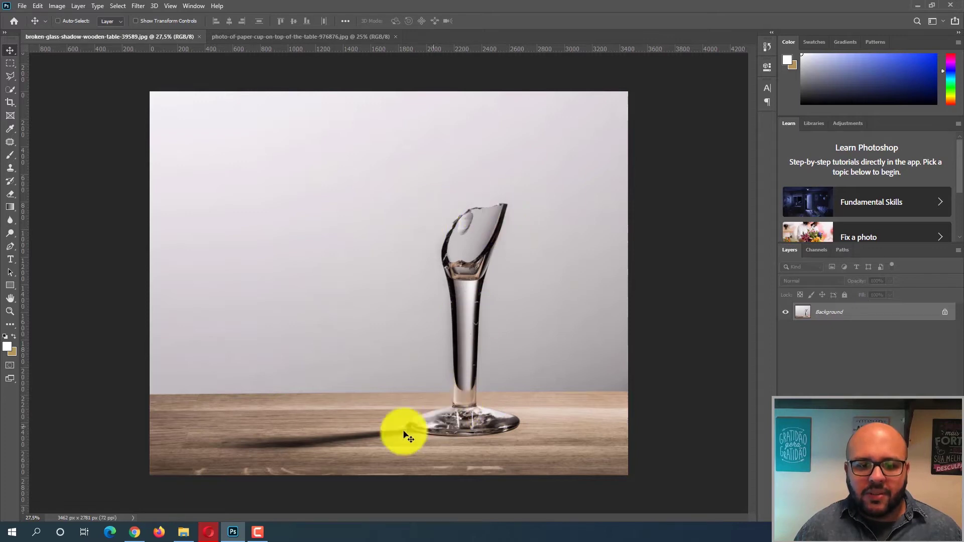
pyautogui.click(280, 38)
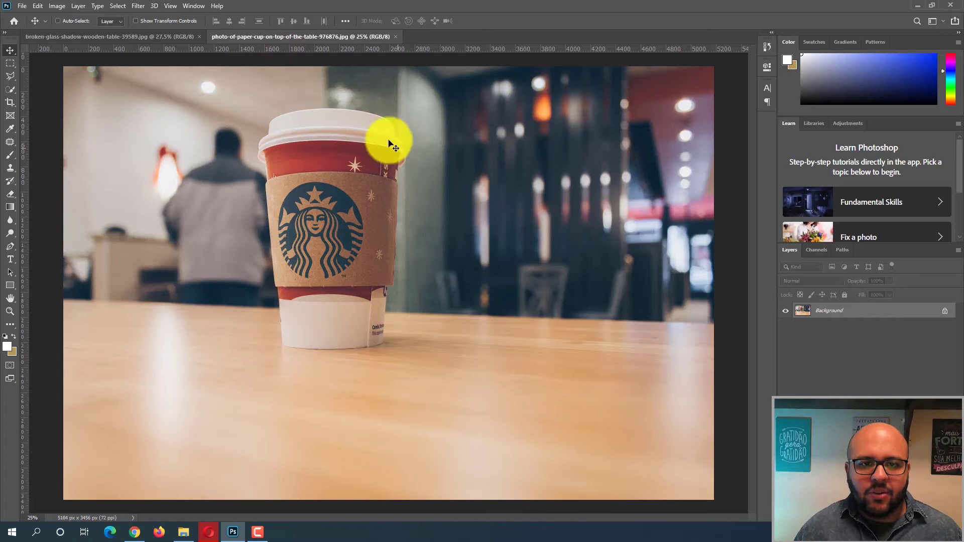
pyautogui.click(165, 38)
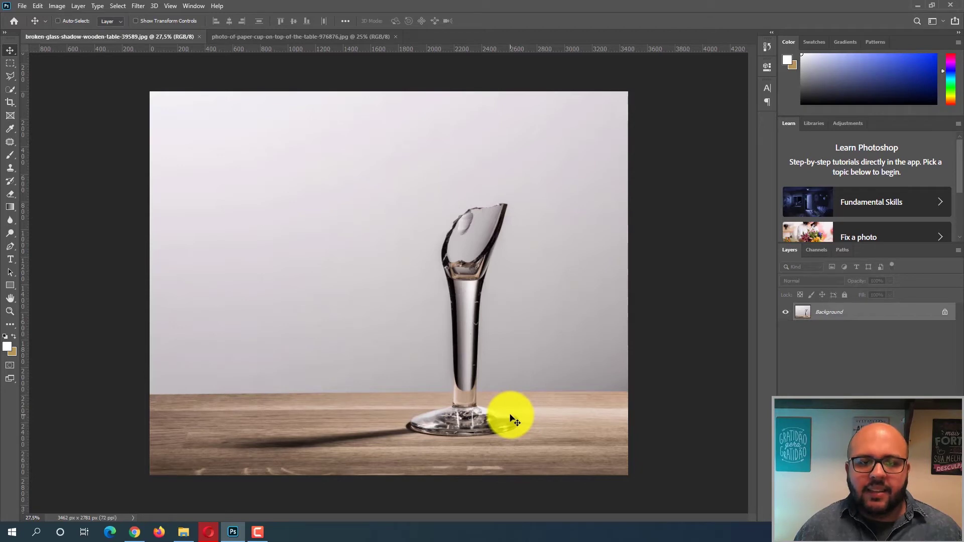
pyautogui.scroll(1, 380, 300)
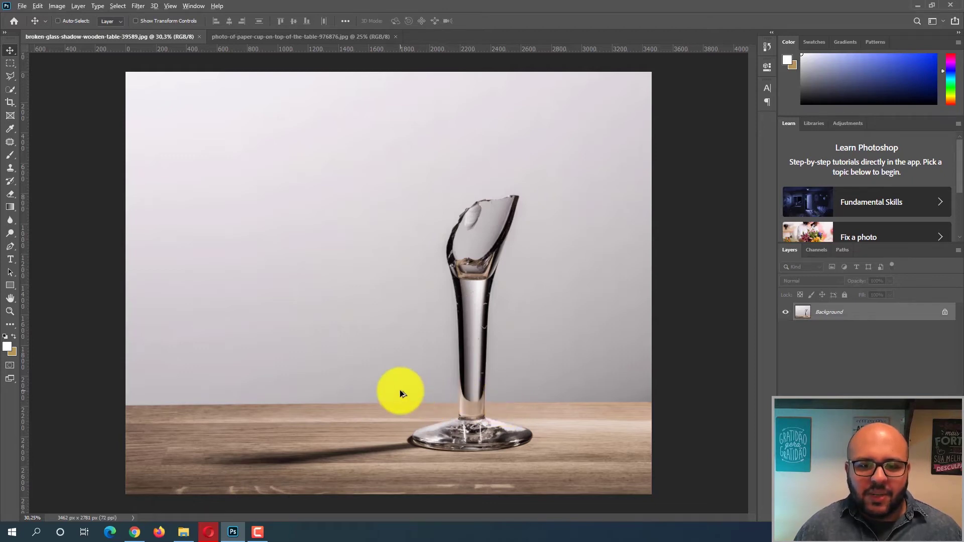
pyautogui.scroll(1, 400, 389)
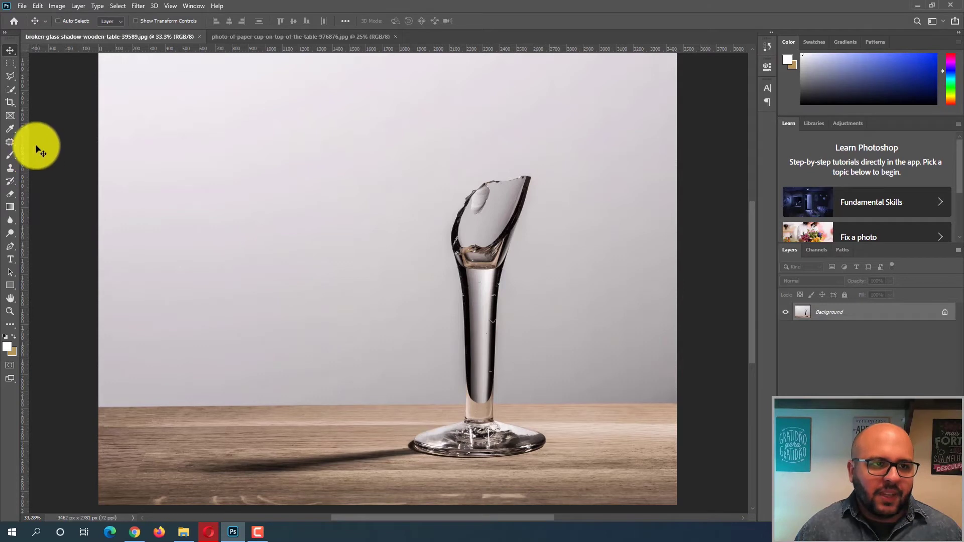
# Select a rectangular area of the plain wall right of the broken glass, from the image's top corner down to the table edge.
pyautogui.click(9, 64)
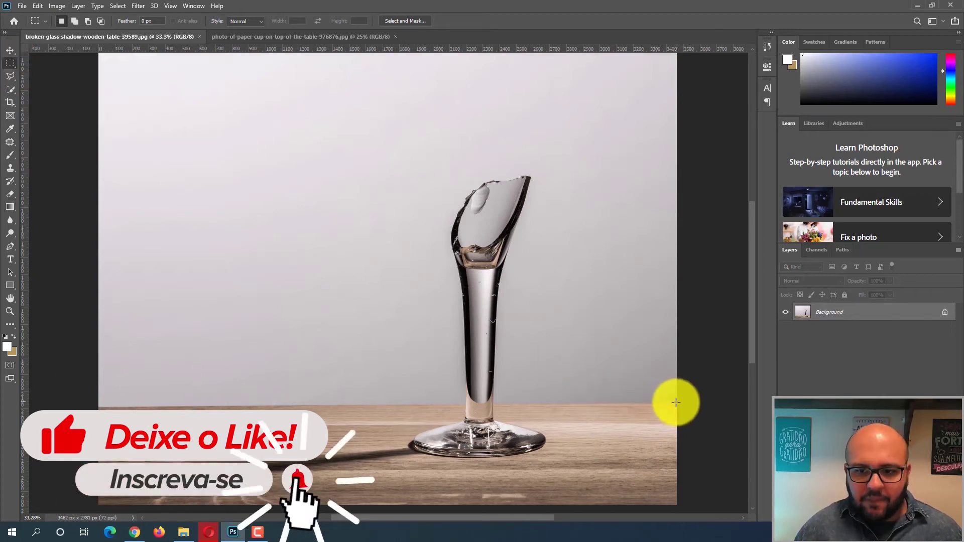
pyautogui.moveTo(677, 403); pyautogui.dragTo(429, 78)
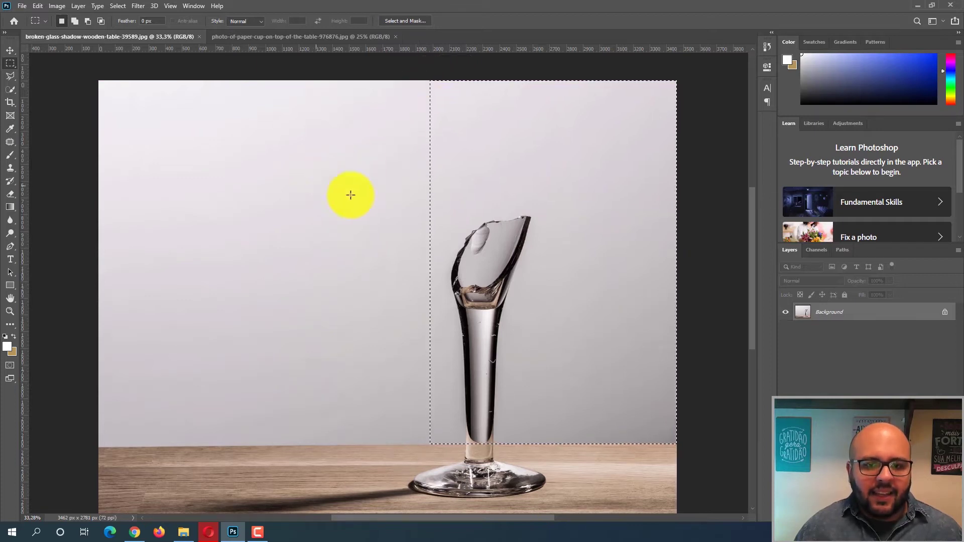
pyautogui.moveTo(688, 74); pyautogui.dragTo(533, 442)
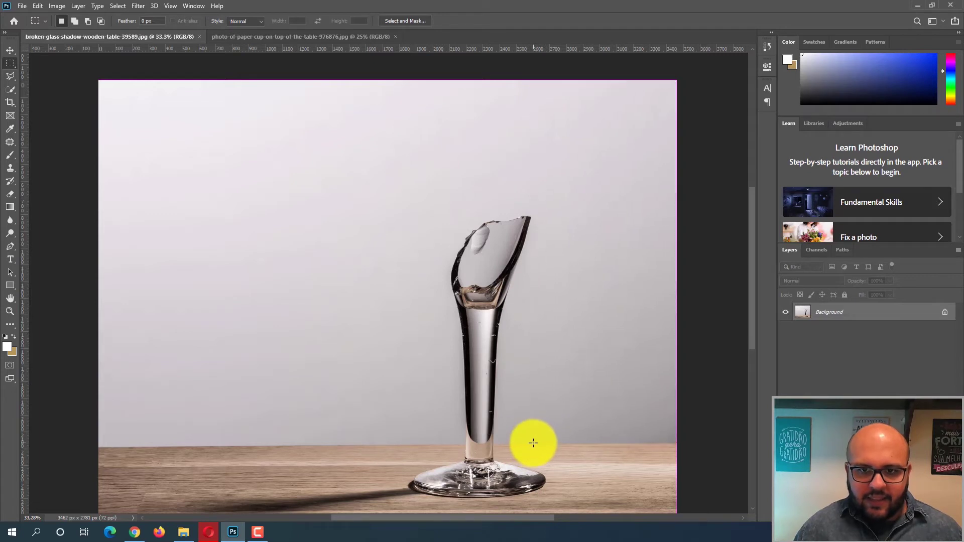
# Stretch the selected wall with Content-Aware Scale to the image's left edge, about 403% wide, covering the glass, and clear the selection.
pyautogui.click(38, 7)
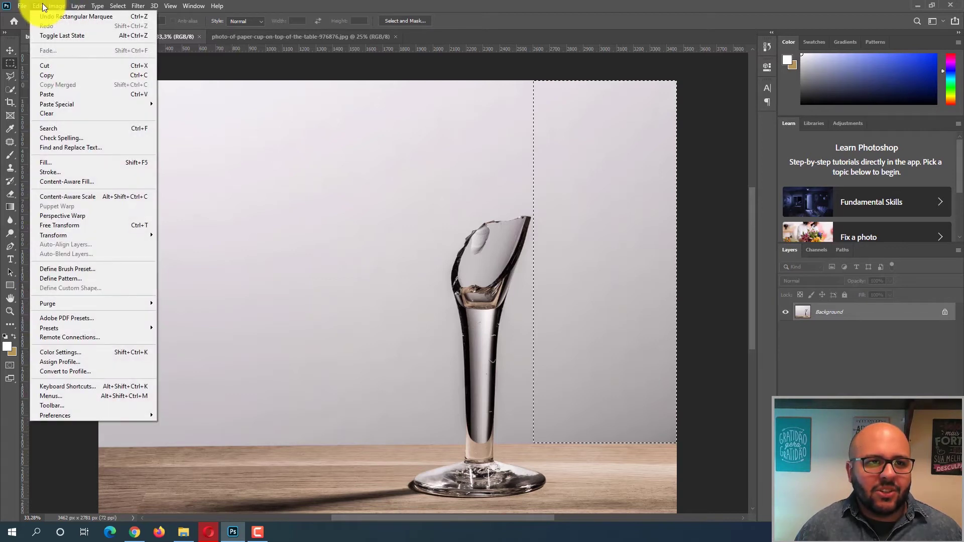
pyautogui.click(79, 196)
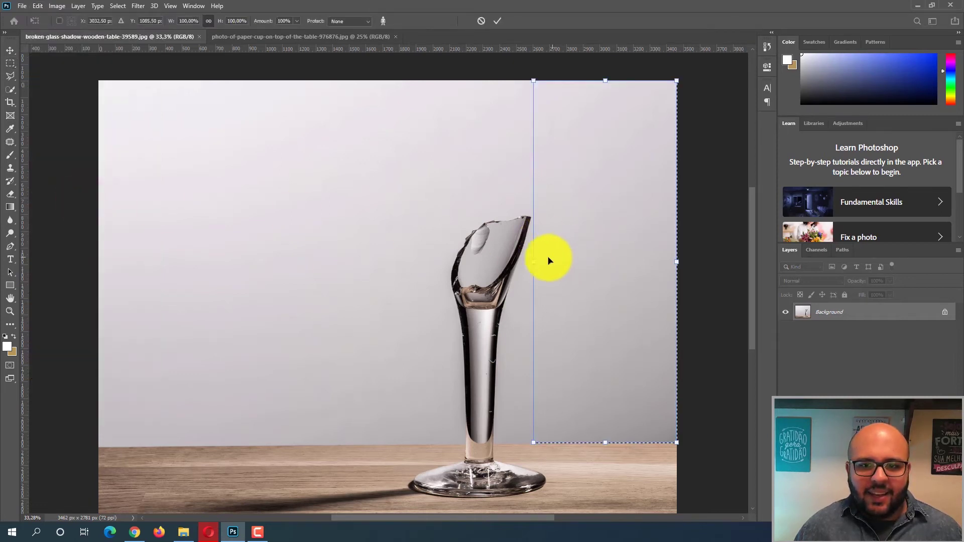
pyautogui.moveTo(531, 262); pyautogui.dragTo(95, 257)
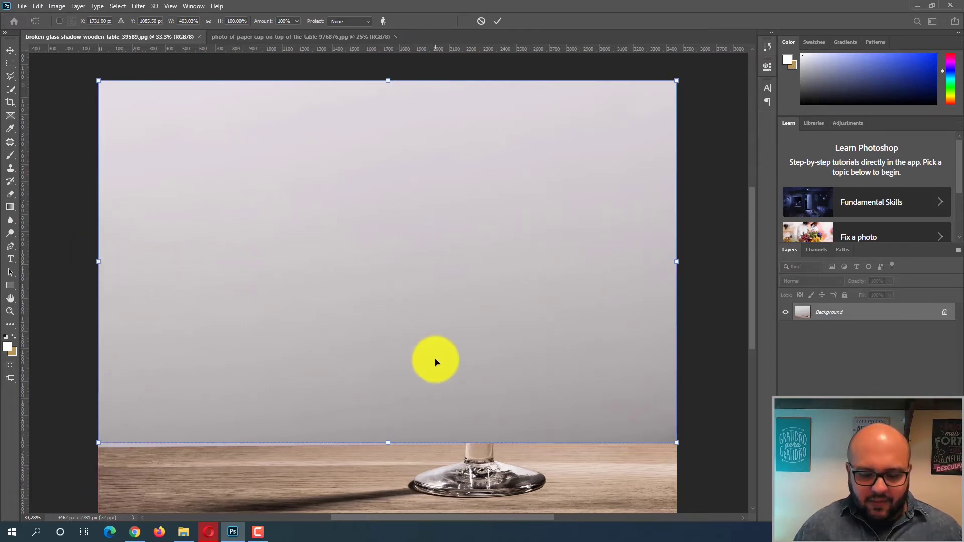
pyautogui.press('Return')
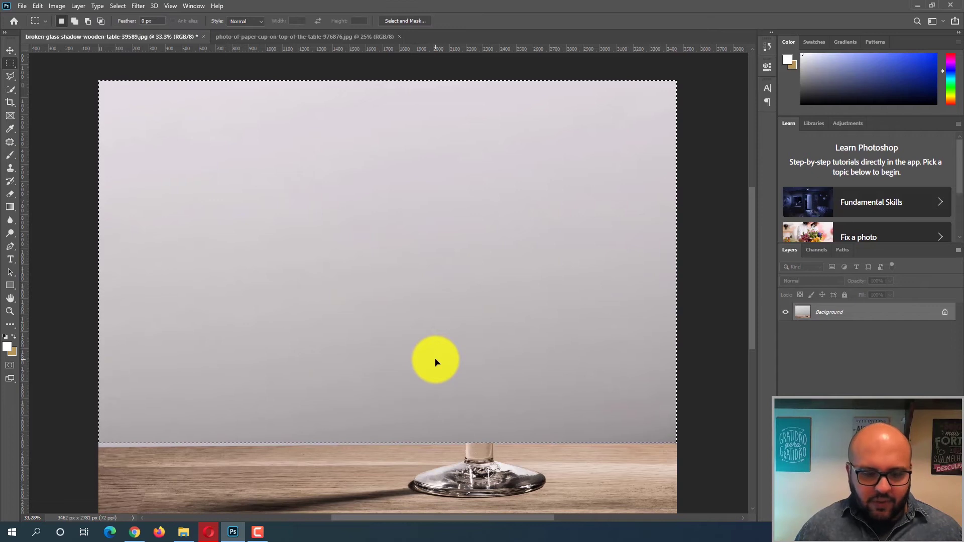
pyautogui.hotkey('ctrl', 'd')
pyautogui.scroll(-3, 435, 362)
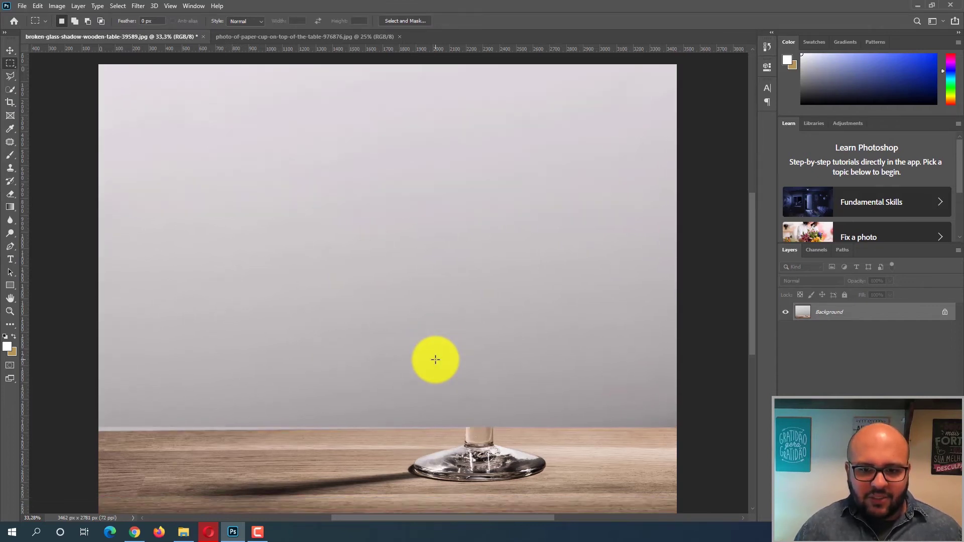
pyautogui.scroll(-1, 435, 359)
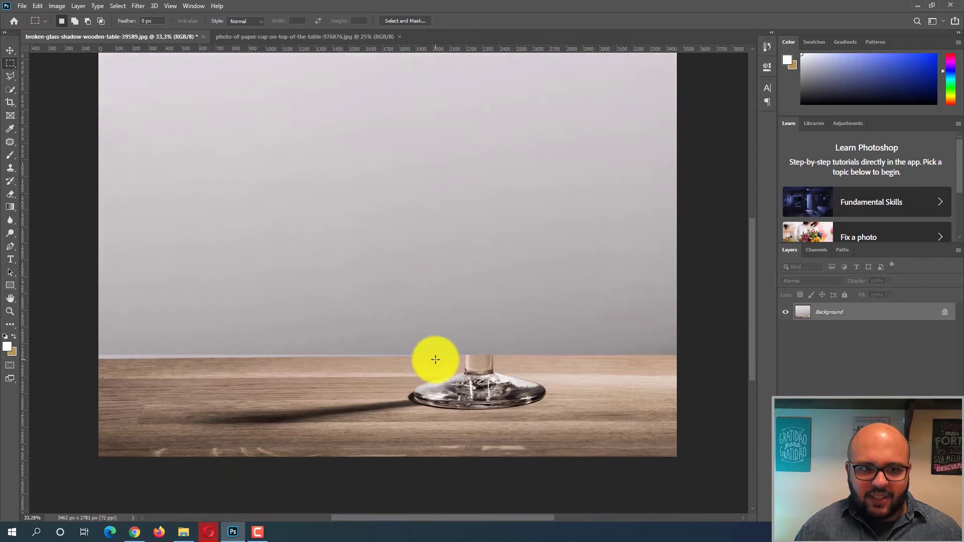
pyautogui.scroll(3, 435, 360)
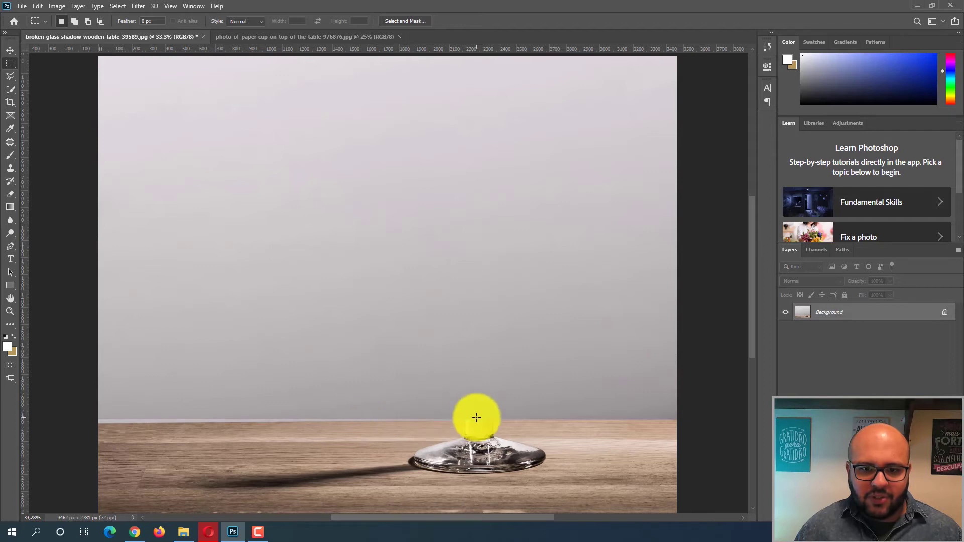
pyautogui.scroll(-1, 495, 404)
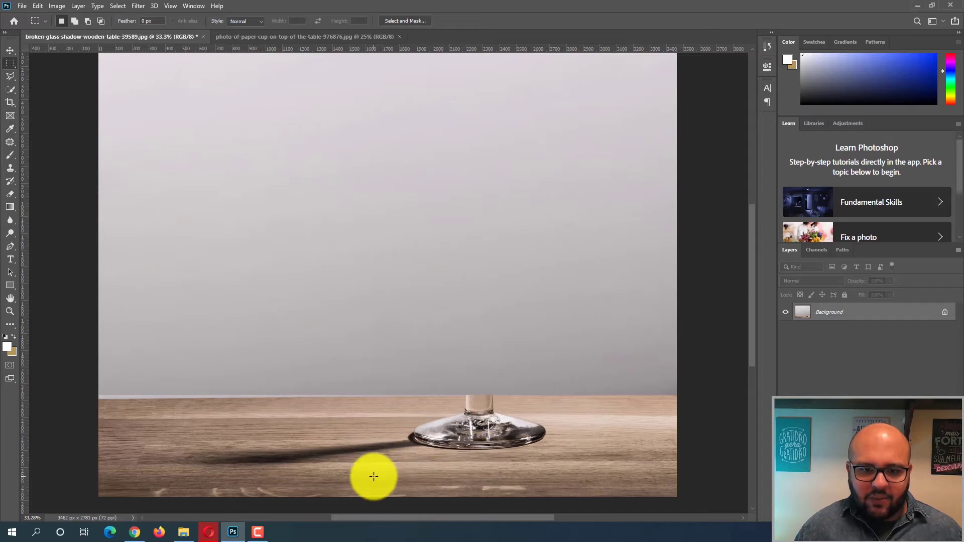
# Enlarge the soft Clone Stamp brush and clone wood grain over the right edge of the glass base.
pyautogui.scroll(5, 397, 477)
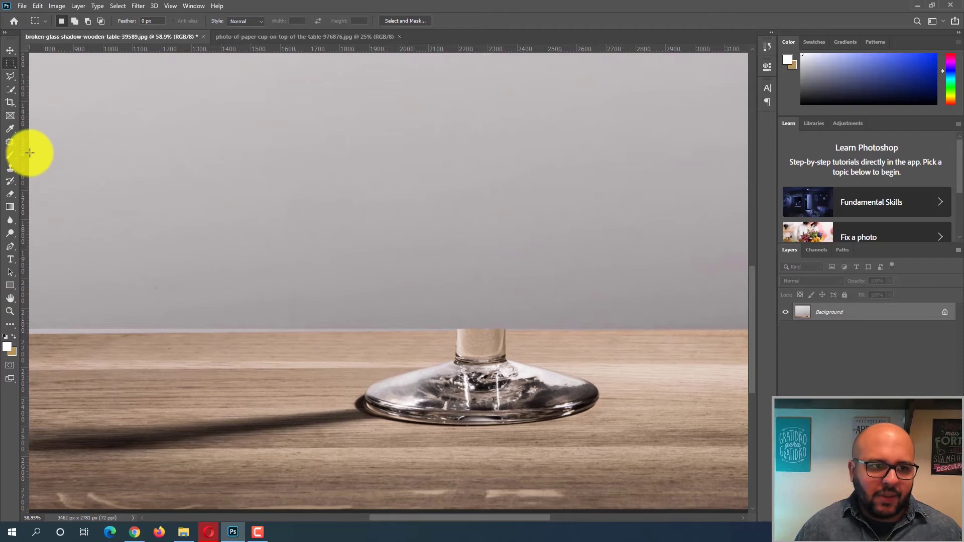
pyautogui.click(13, 181)
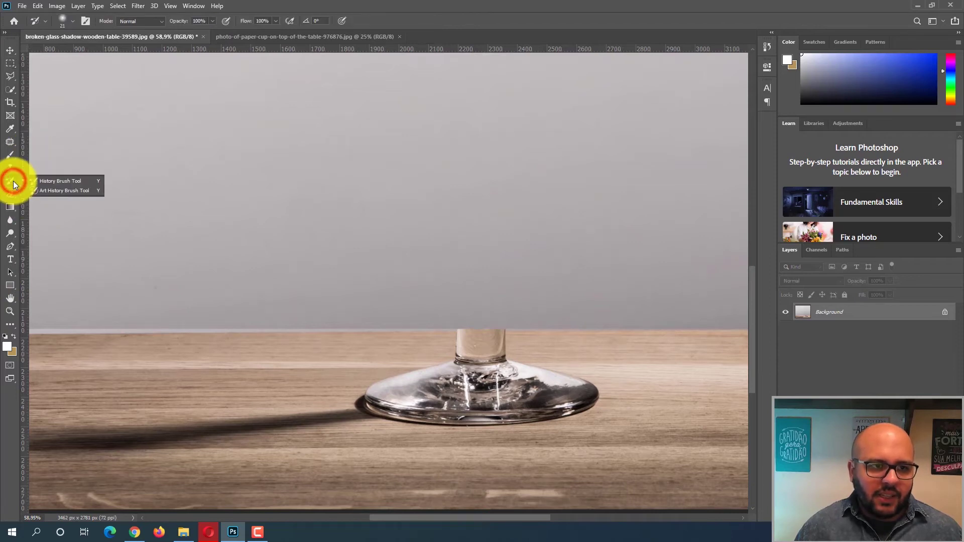
pyautogui.click(12, 171)
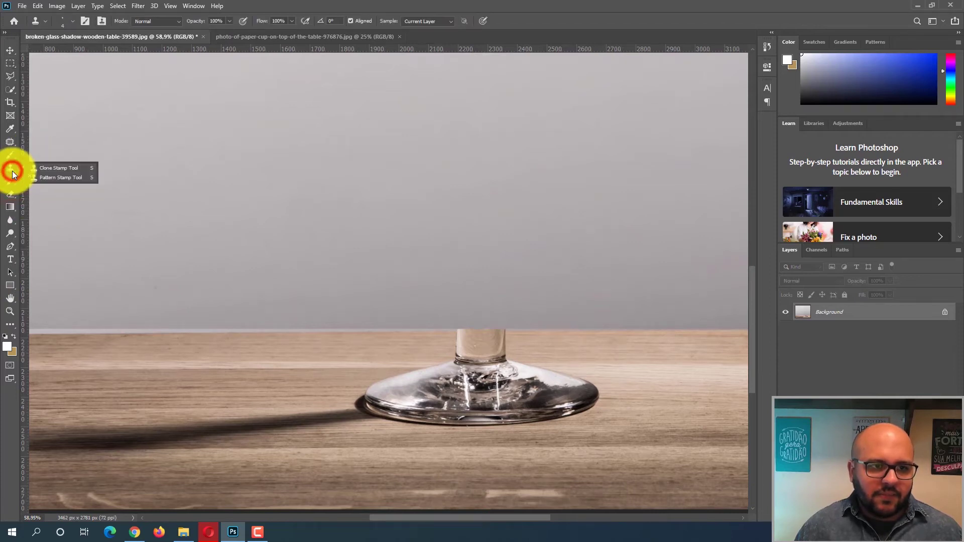
pyautogui.click(39, 170)
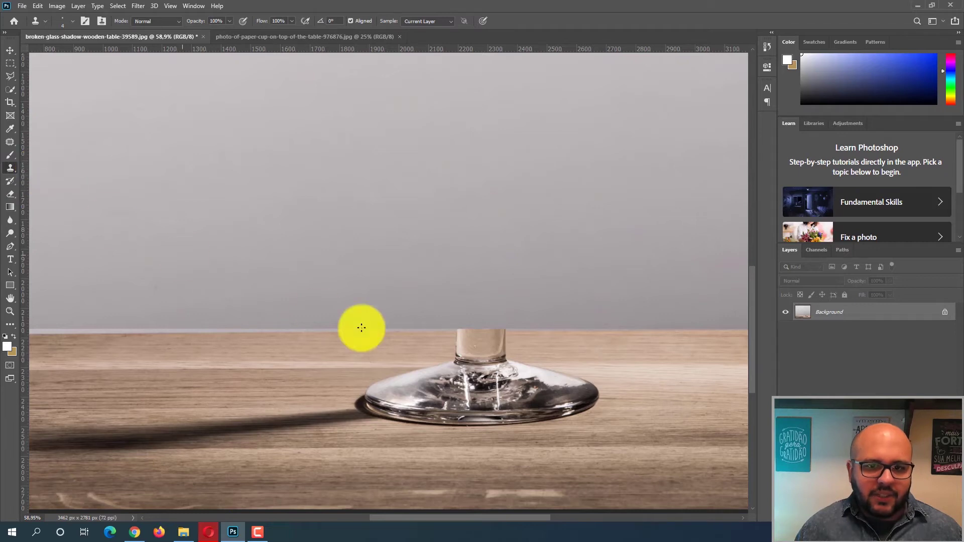
pyautogui.rightClick(657, 406)
pyautogui.click(738, 381)
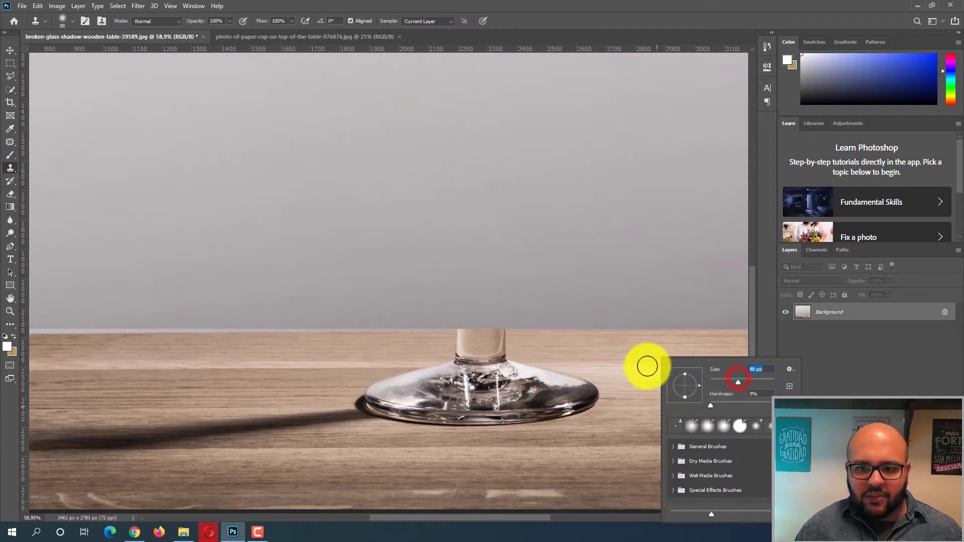
pyautogui.rightClick(631, 360)
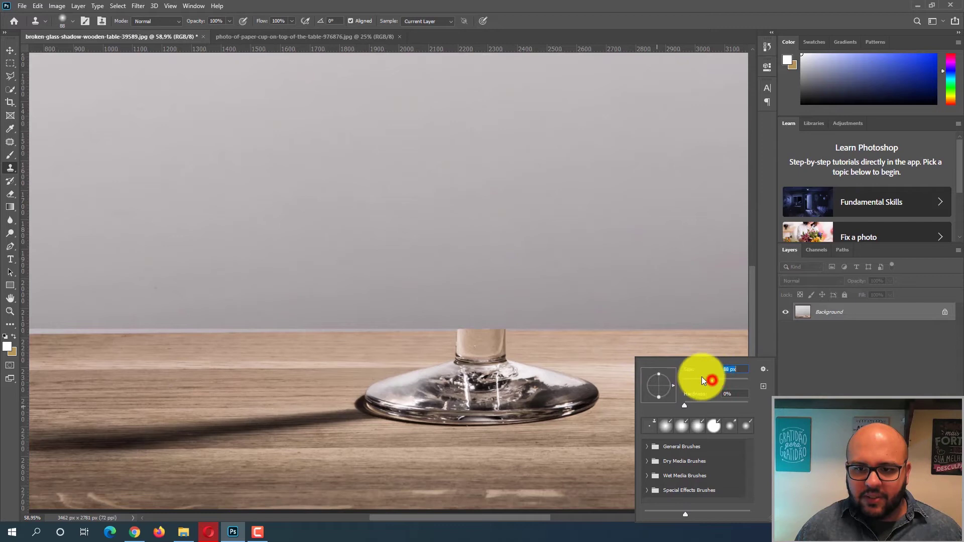
pyautogui.click(612, 354)
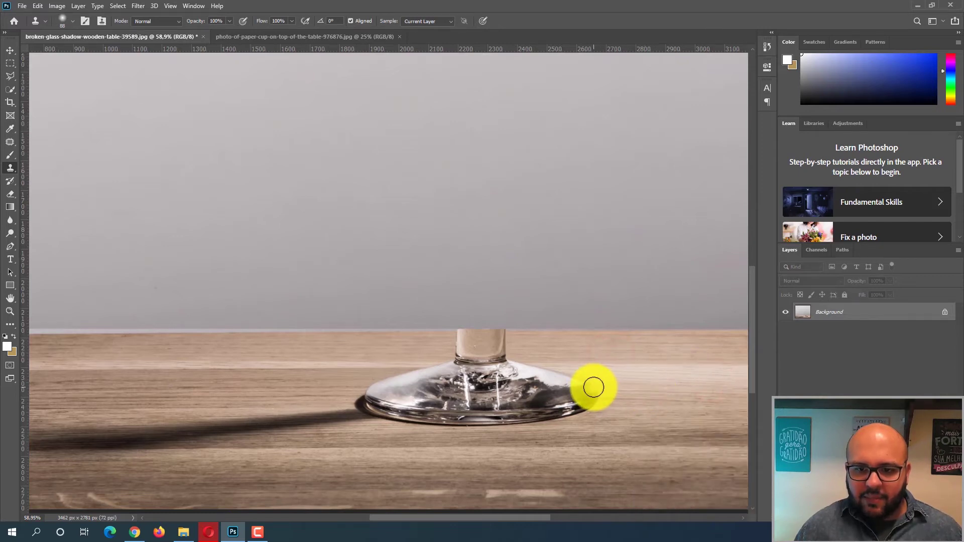
pyautogui.moveTo(593, 387); pyautogui.dragTo(596, 390)
pyautogui.scroll(-4, 529, 366)
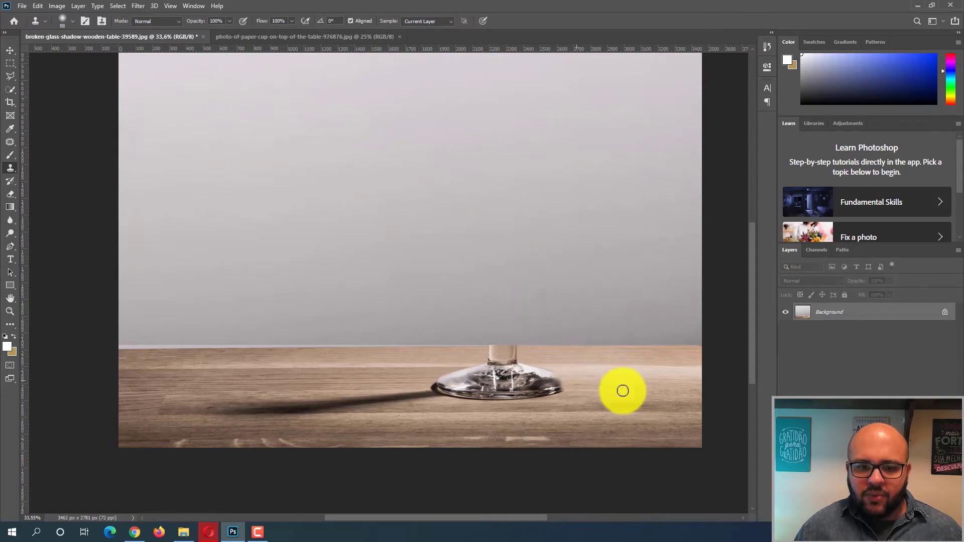
pyautogui.scroll(1, 605, 422)
pyautogui.scroll(1, 605, 422)
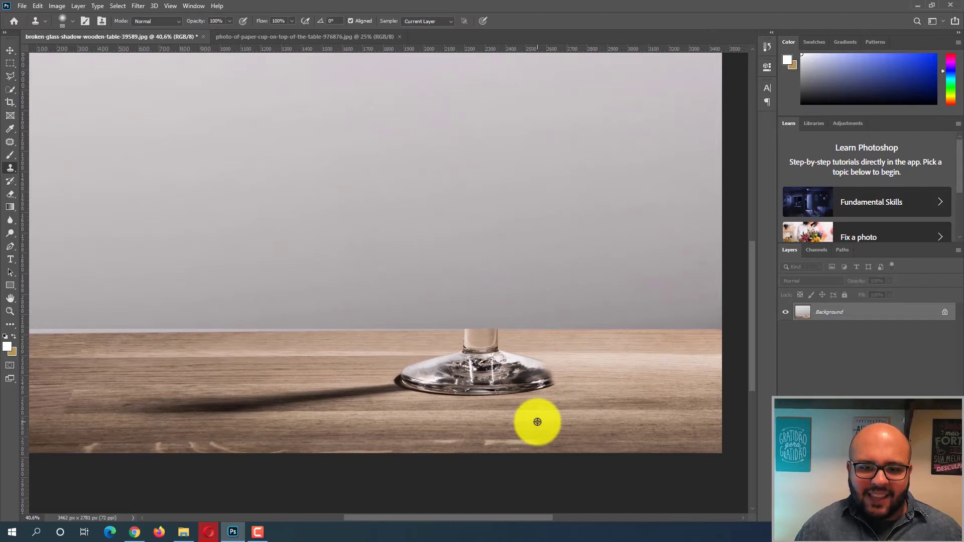
# Use the Clone Stamp to copy wood grain from below the glass base over the shadow end nearest the base.
pyautogui.click(10, 142)
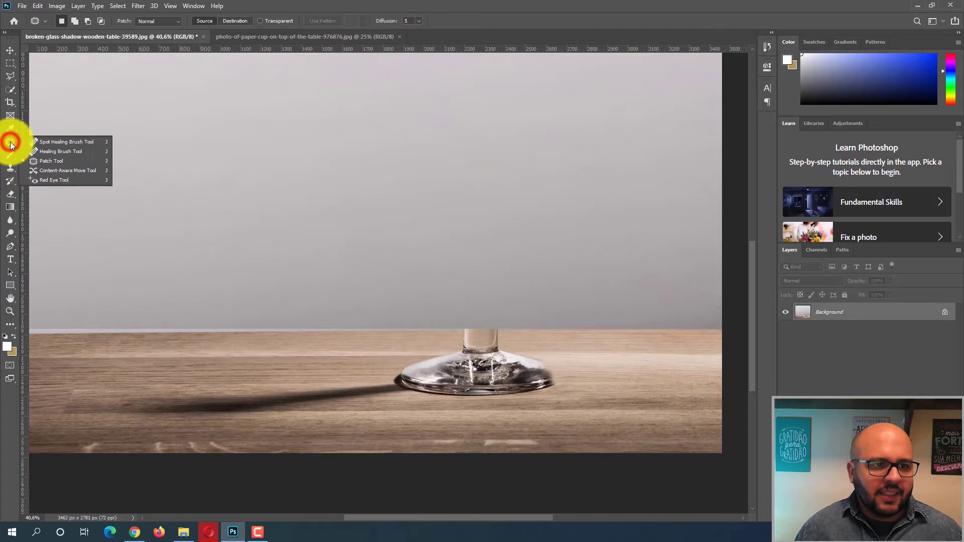
pyautogui.click(49, 161)
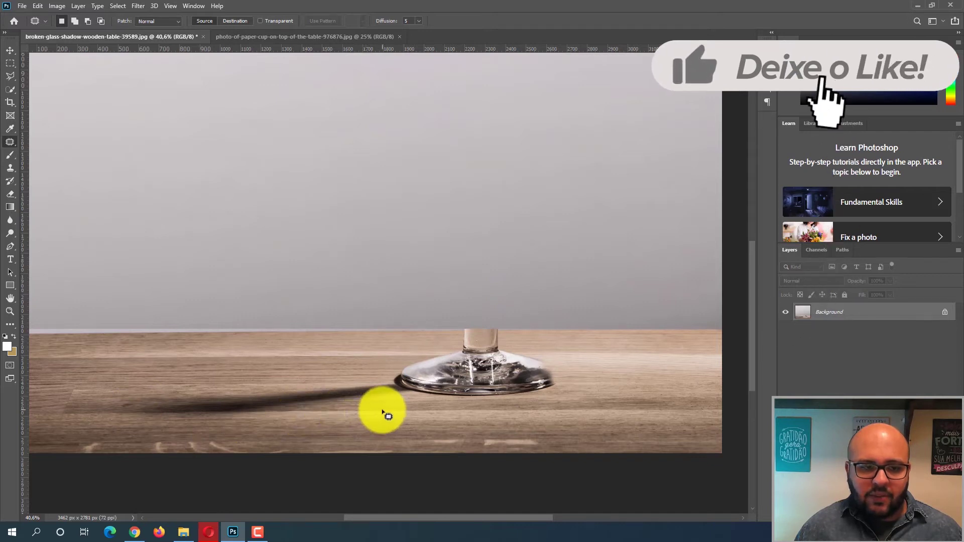
pyautogui.click(6, 171)
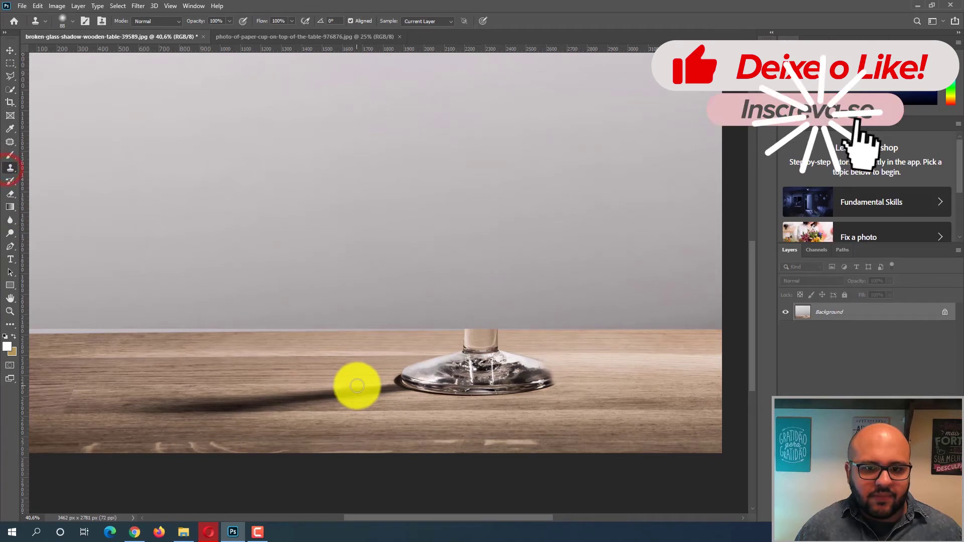
pyautogui.scroll(2, 380, 419)
pyautogui.scroll(3, 380, 419)
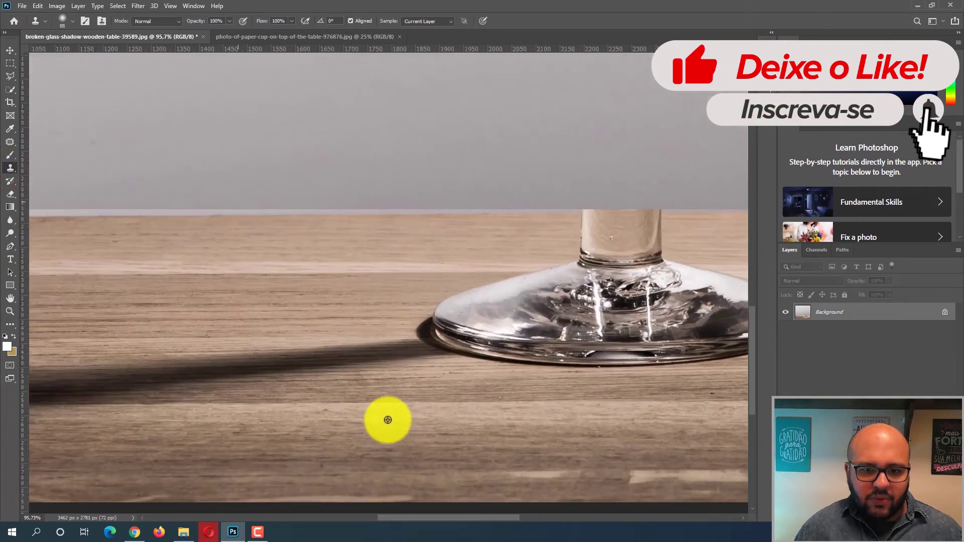
pyautogui.keyDown('alt'); pyautogui.click(455, 391); pyautogui.keyUp('alt')
pyautogui.keyDown('alt'); pyautogui.click(446, 390); pyautogui.keyUp('alt')
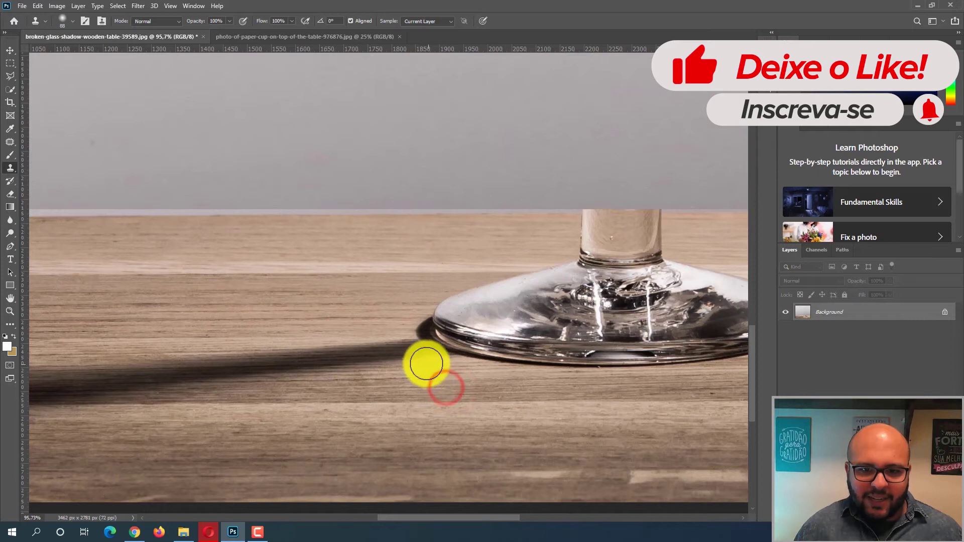
pyautogui.click(409, 357)
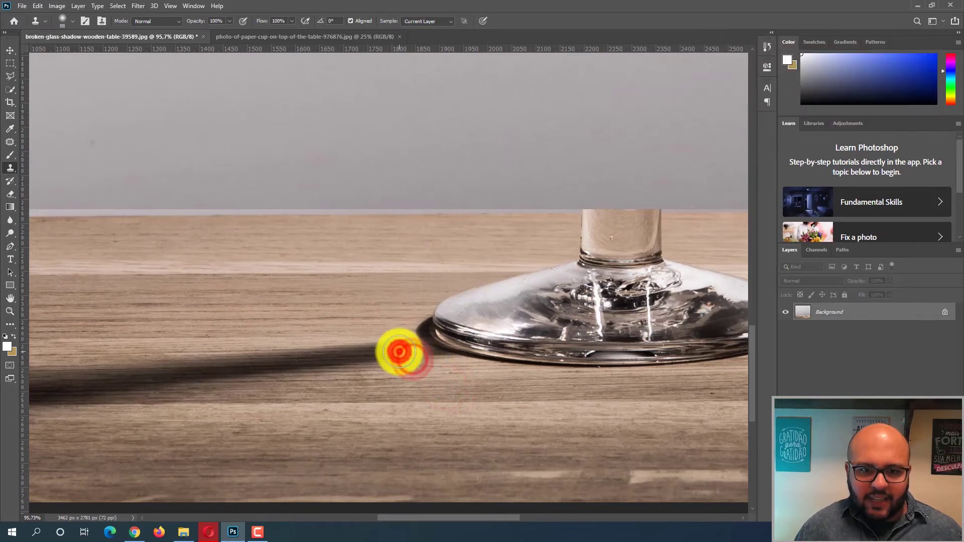
pyautogui.click(390, 351)
pyautogui.click(422, 363)
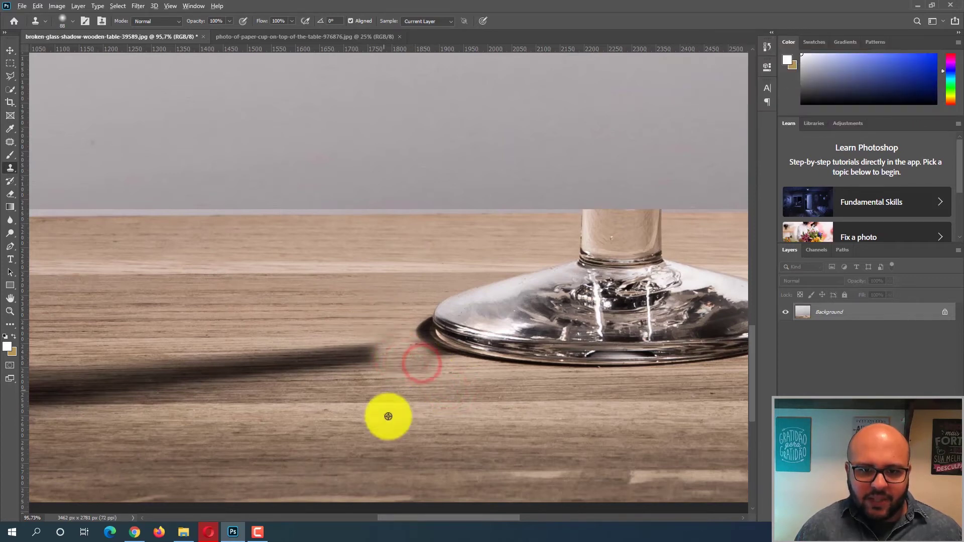
# Resample clean wood around the shadow and clone it over the gap between the shadow and the glass base.
pyautogui.keyDown('alt'); pyautogui.click(336, 318); pyautogui.keyUp('alt')
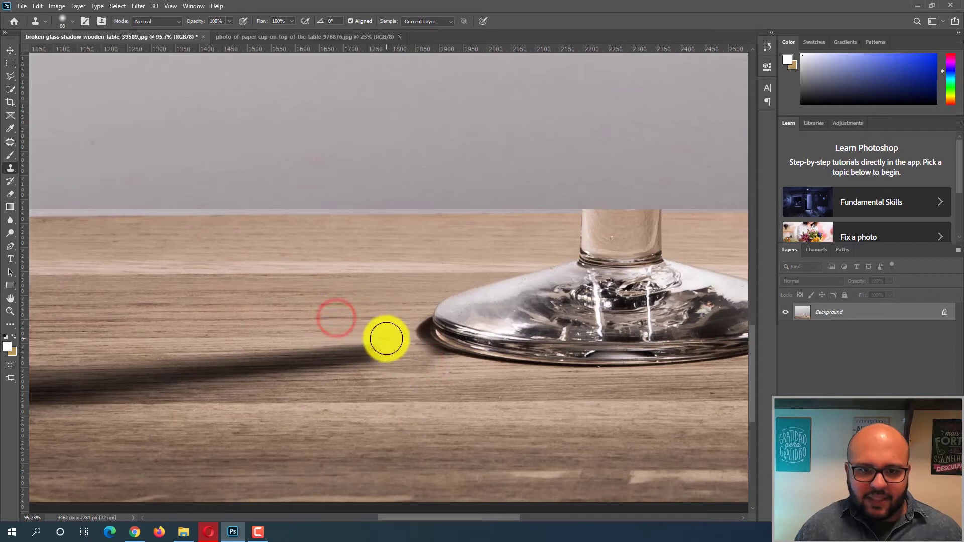
pyautogui.click(399, 348)
pyautogui.click(355, 384)
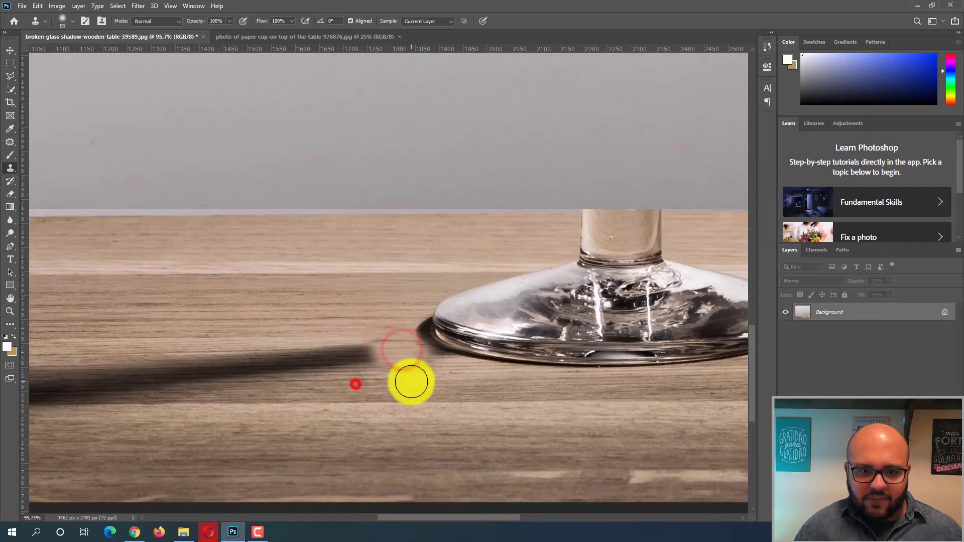
pyautogui.click(464, 384)
pyautogui.click(419, 376)
pyautogui.click(387, 372)
pyautogui.click(408, 375)
pyautogui.click(422, 374)
pyautogui.click(432, 376)
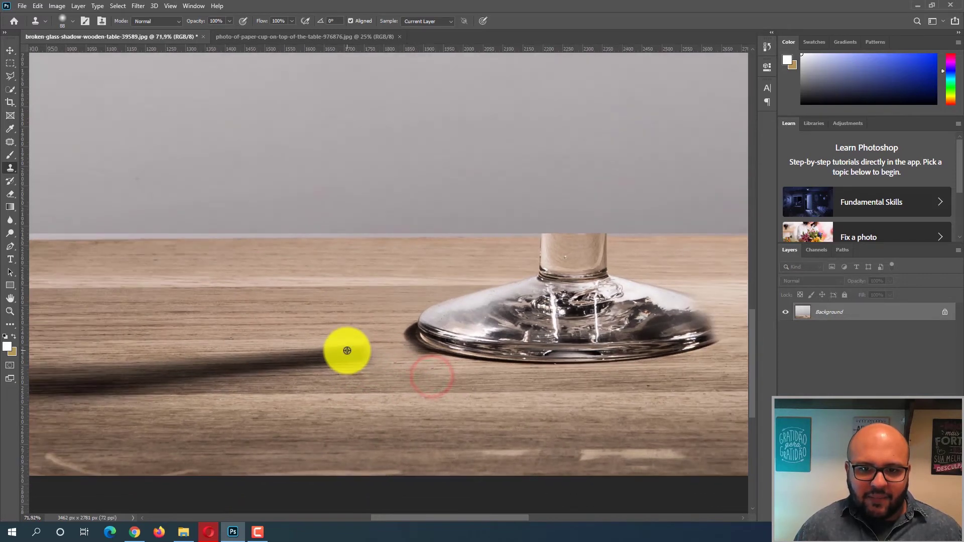
# Outline the remaining glass stem and base with a closed Polygonal Lasso selection, leaving a narrow margin of wood.
pyautogui.scroll(-6, 347, 350)
pyautogui.scroll(4, 432, 434)
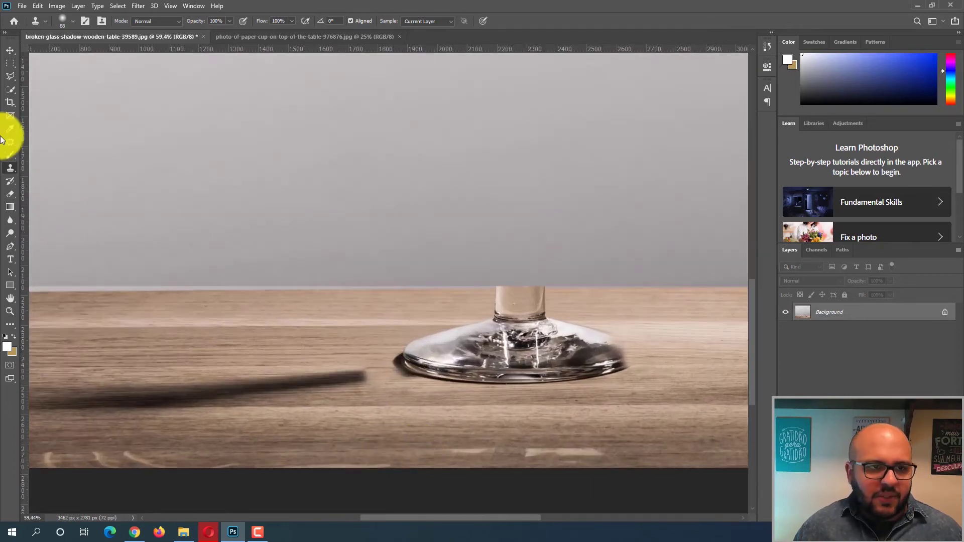
pyautogui.click(10, 70)
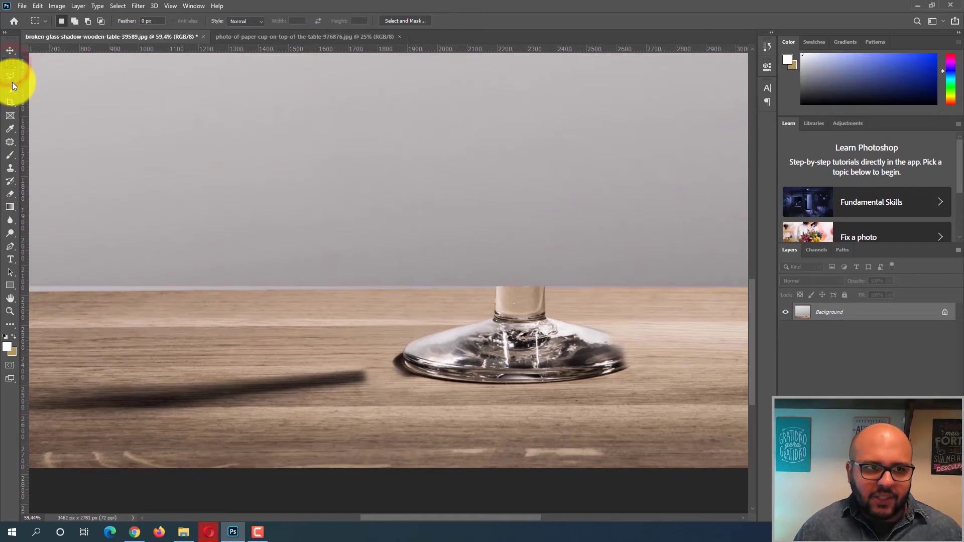
pyautogui.click(10, 76)
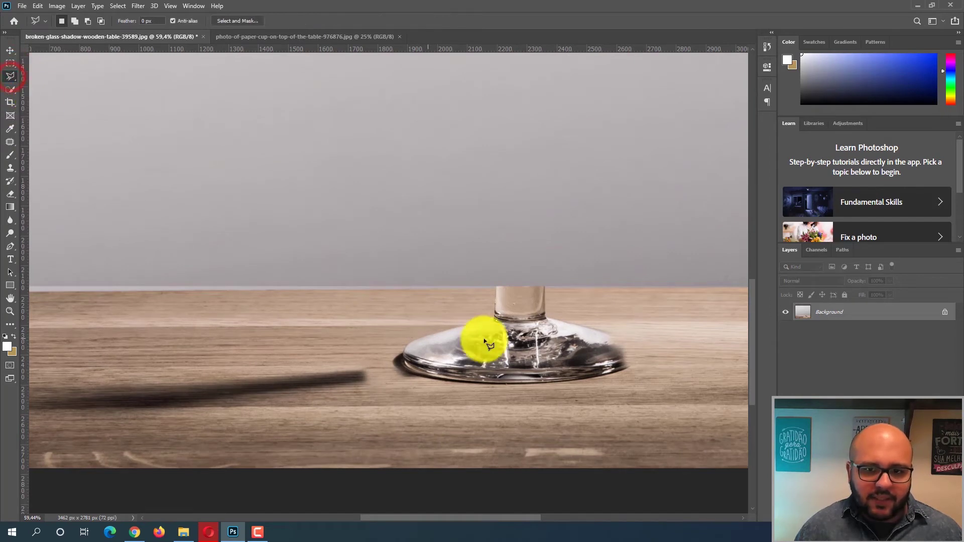
pyautogui.click(490, 287)
pyautogui.click(488, 312)
pyautogui.click(391, 344)
pyautogui.click(383, 374)
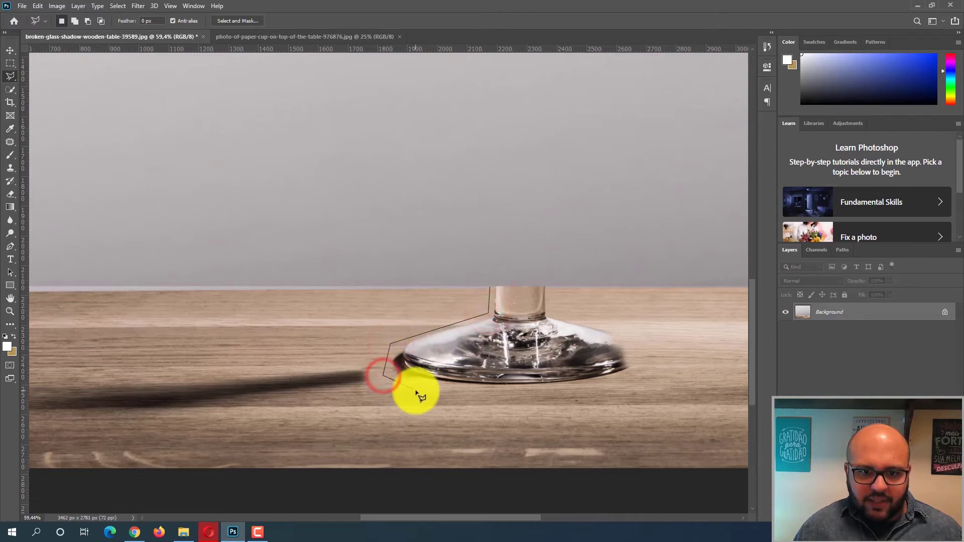
pyautogui.click(430, 387)
pyautogui.click(569, 390)
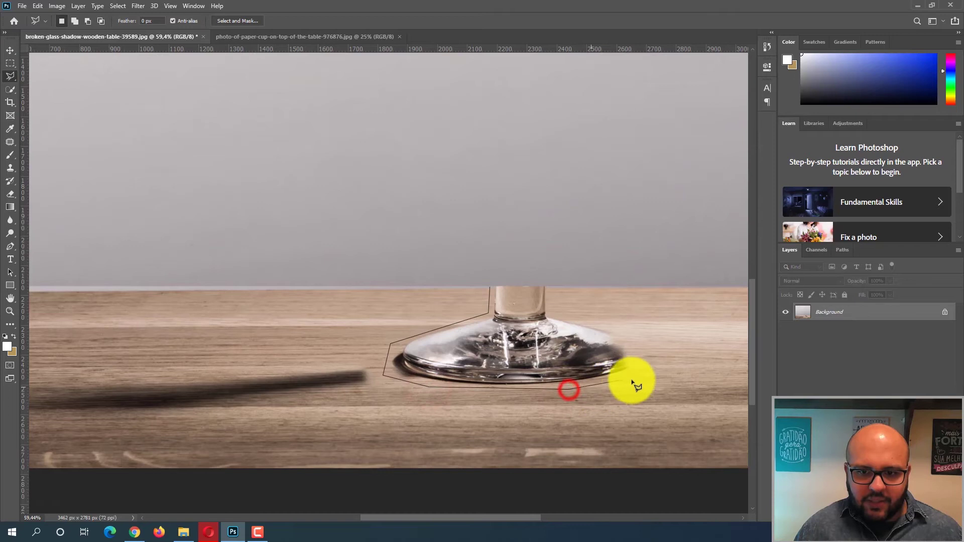
pyautogui.click(635, 374)
pyautogui.click(644, 347)
pyautogui.click(622, 330)
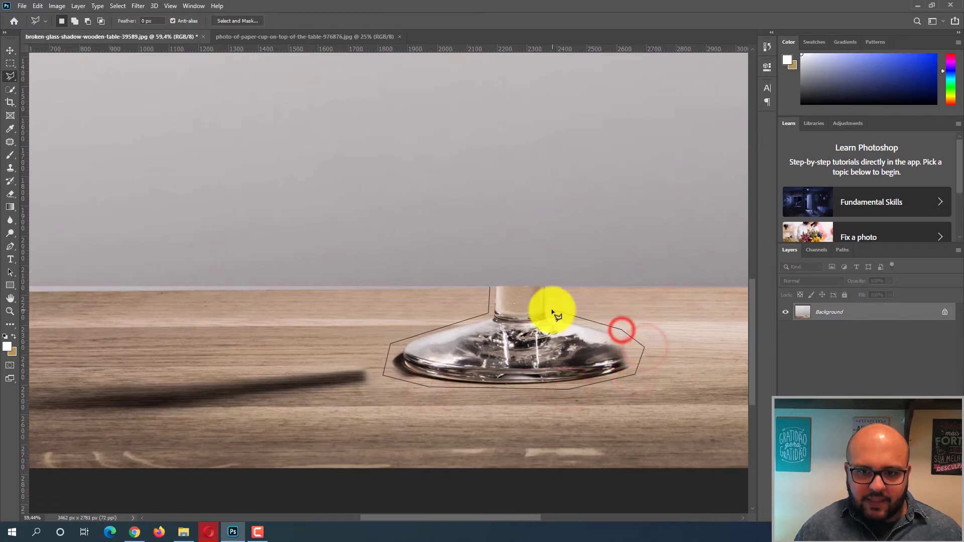
pyautogui.click(551, 308)
pyautogui.click(546, 287)
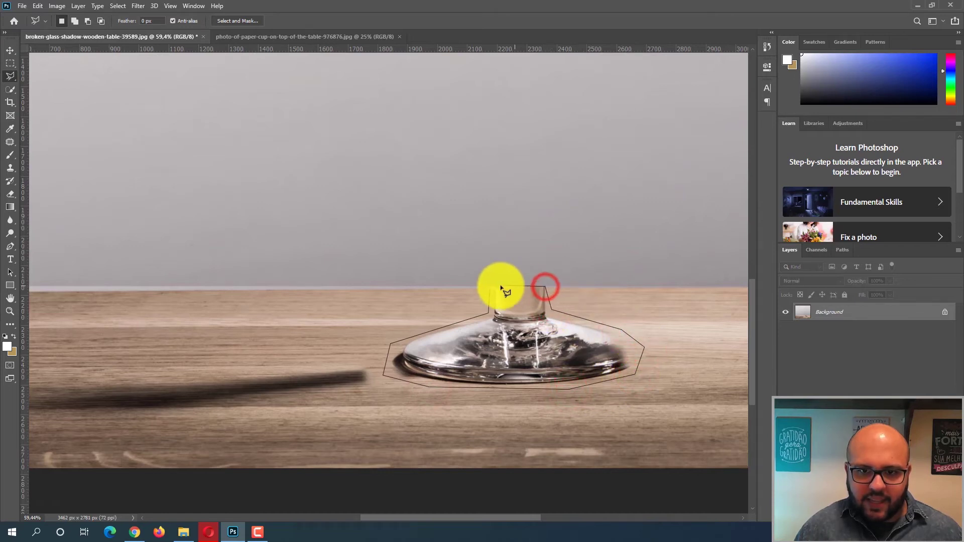
pyautogui.click(490, 288)
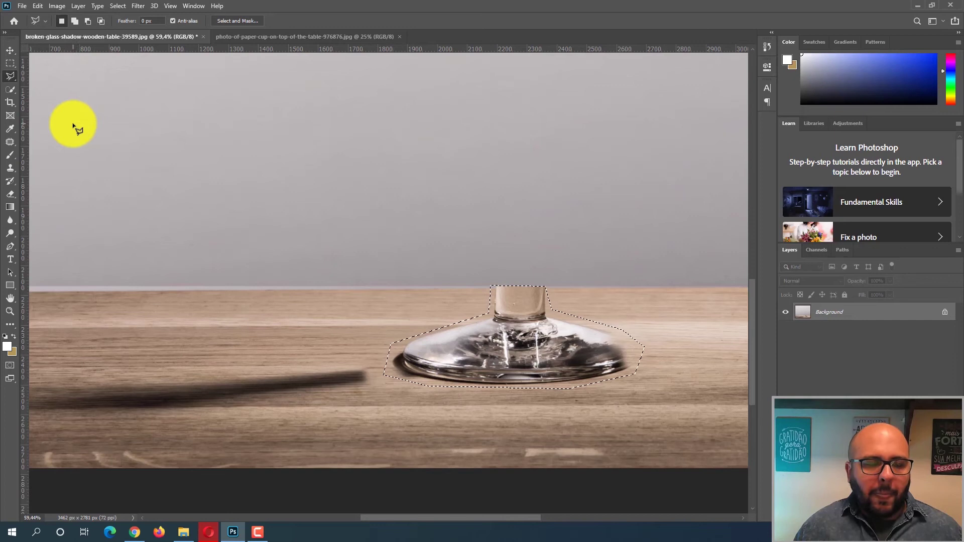
# Patch the selected stem and base with the clean wood to their right and clear the selection.
pyautogui.scroll(-3, 521, 299)
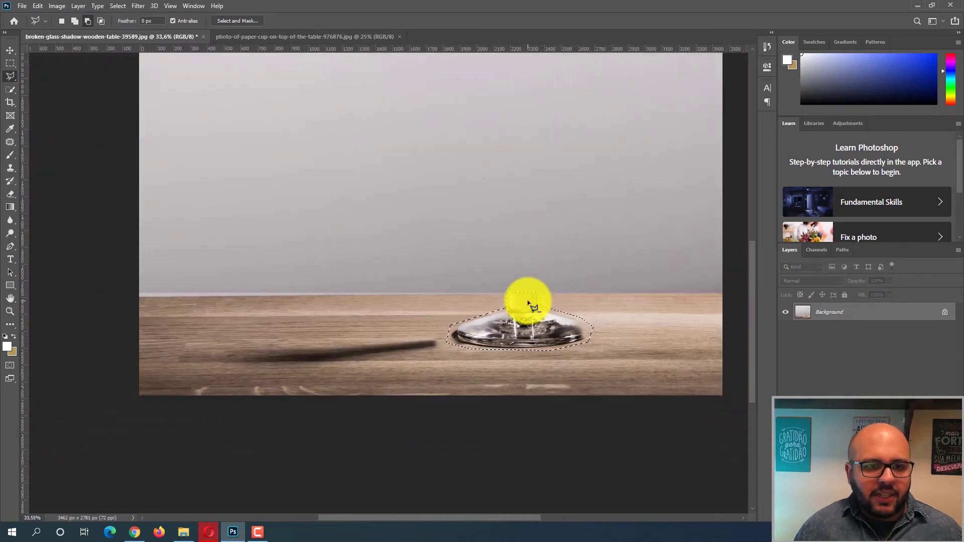
pyautogui.click(10, 143)
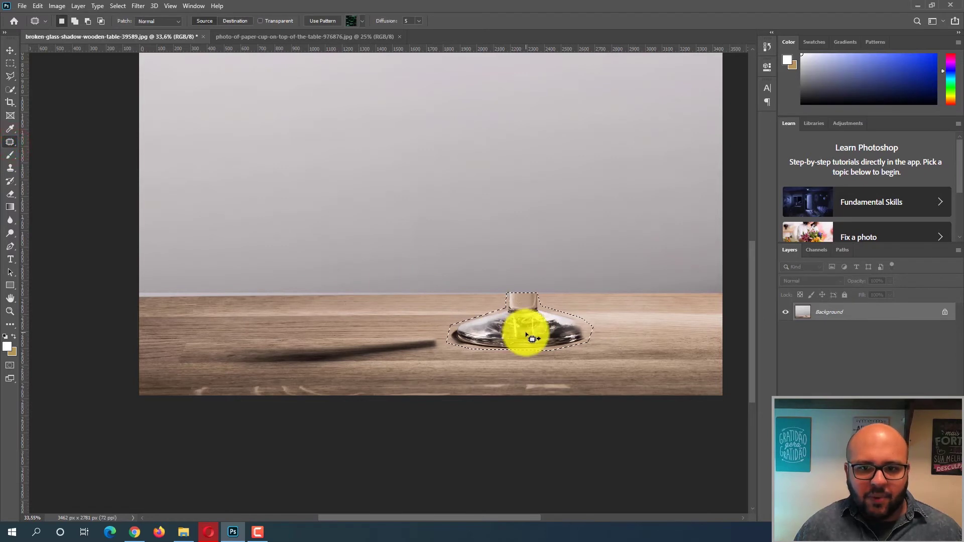
pyautogui.moveTo(522, 333); pyautogui.dragTo(647, 332)
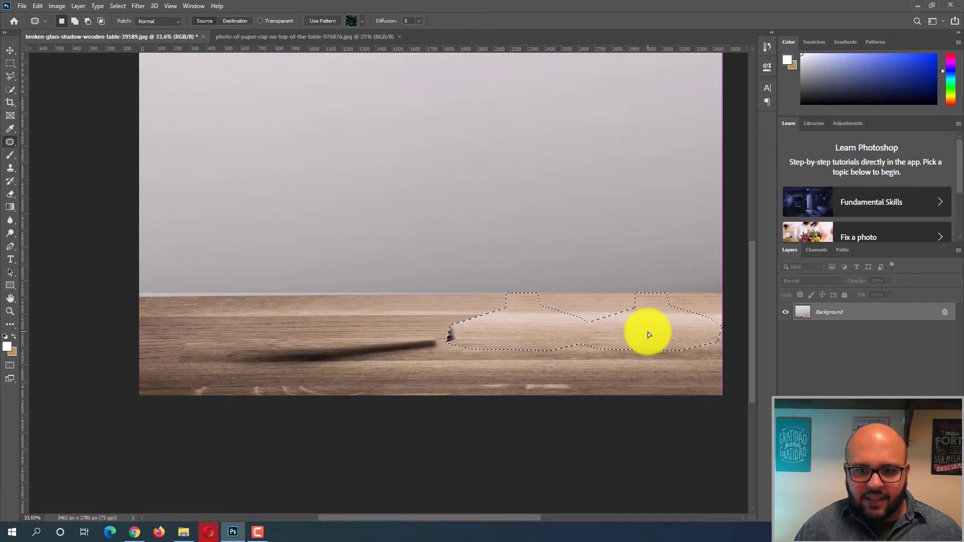
pyautogui.click(652, 332)
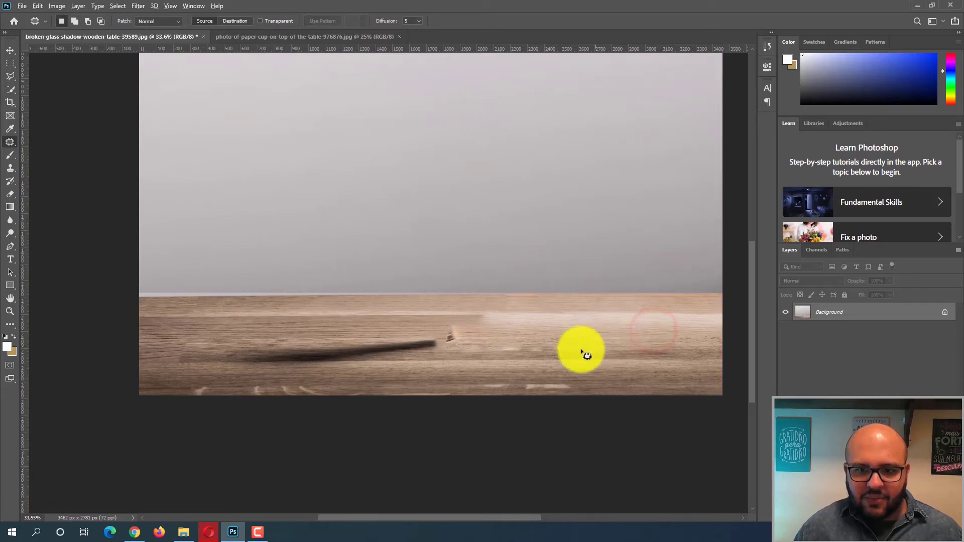
# Patch the leftover dark remnant and uneven spots where the glass base stood, using nearby wood grain.
pyautogui.scroll(3, 577, 349)
pyautogui.moveTo(576, 339)
pyautogui.mouseDown()
pyautogui.moveTo(410, 333)
pyautogui.moveTo(391, 344)
pyautogui.moveTo(434, 358)
pyautogui.moveTo(577, 339)
pyautogui.mouseUp()
pyautogui.moveTo(519, 348); pyautogui.dragTo(626, 325)
pyautogui.click(613, 340)
pyautogui.moveTo(400, 308)
pyautogui.mouseDown()
pyautogui.moveTo(366, 319)
pyautogui.moveTo(366, 341)
pyautogui.moveTo(404, 343)
pyautogui.moveTo(416, 316)
pyautogui.moveTo(403, 308)
pyautogui.moveTo(477, 329)
pyautogui.mouseUp()
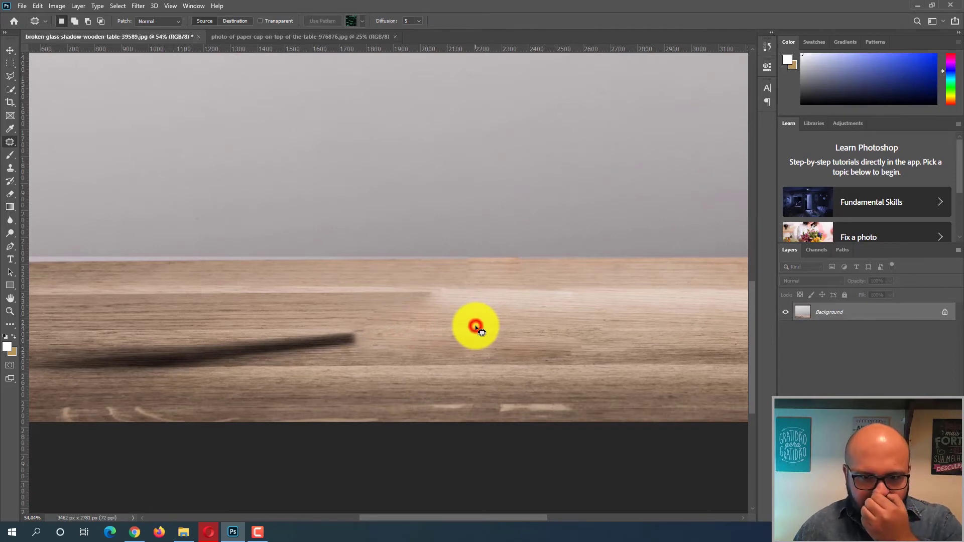
pyautogui.scroll(-3, 426, 356)
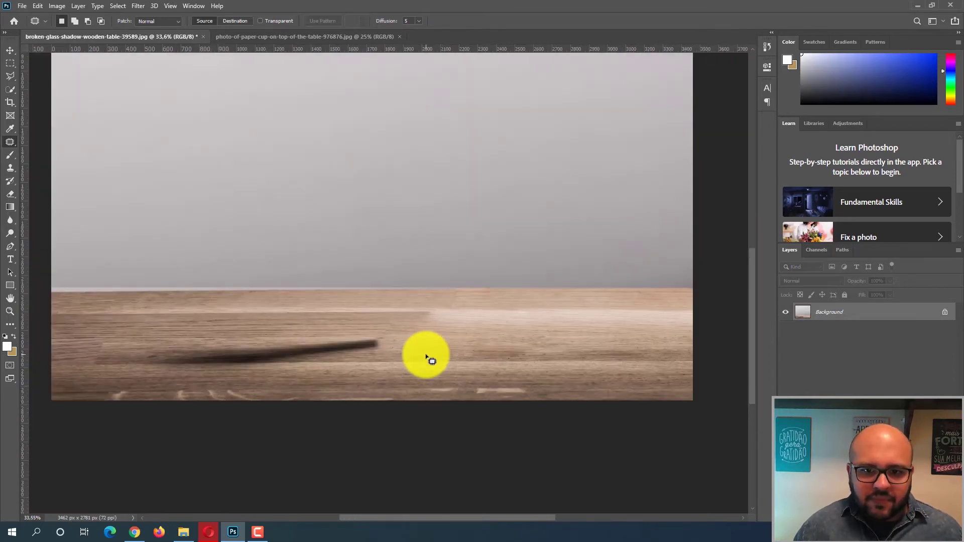
pyautogui.scroll(-1, 427, 358)
pyautogui.moveTo(392, 443); pyautogui.dragTo(177, 457)
pyautogui.hotkey('ctrl', 'd')
pyautogui.moveTo(386, 443)
pyautogui.mouseDown()
pyautogui.moveTo(258, 436)
pyautogui.moveTo(216, 448)
pyautogui.mouseUp()
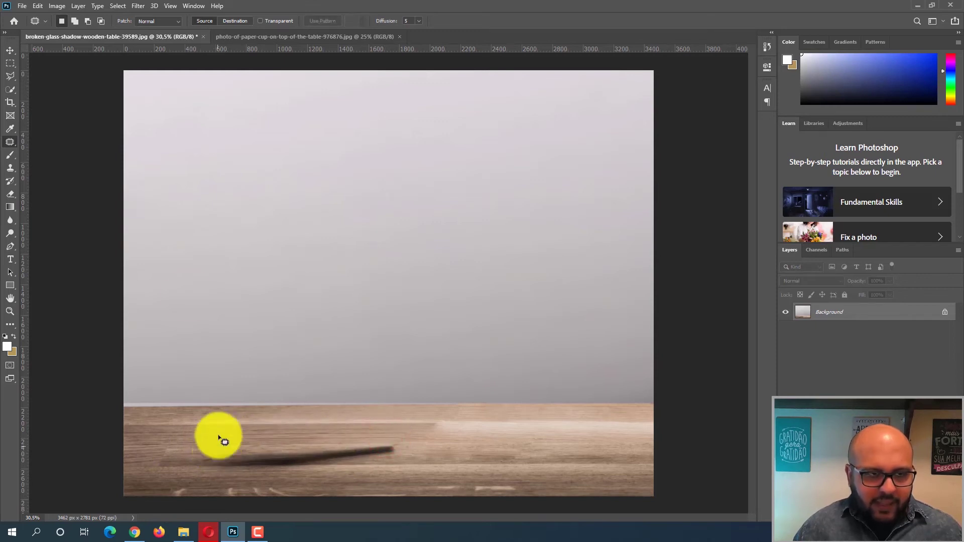
# Enclose the long table shadow in a rectangular selection, patch it with the wood directly above, and clear the selection.
pyautogui.click(10, 63)
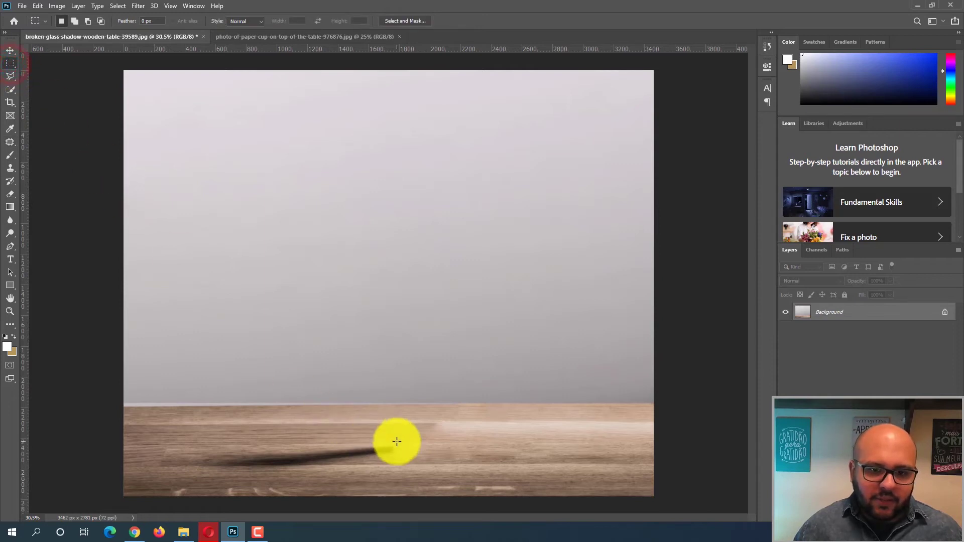
pyautogui.moveTo(321, 468); pyautogui.dragTo(159, 472)
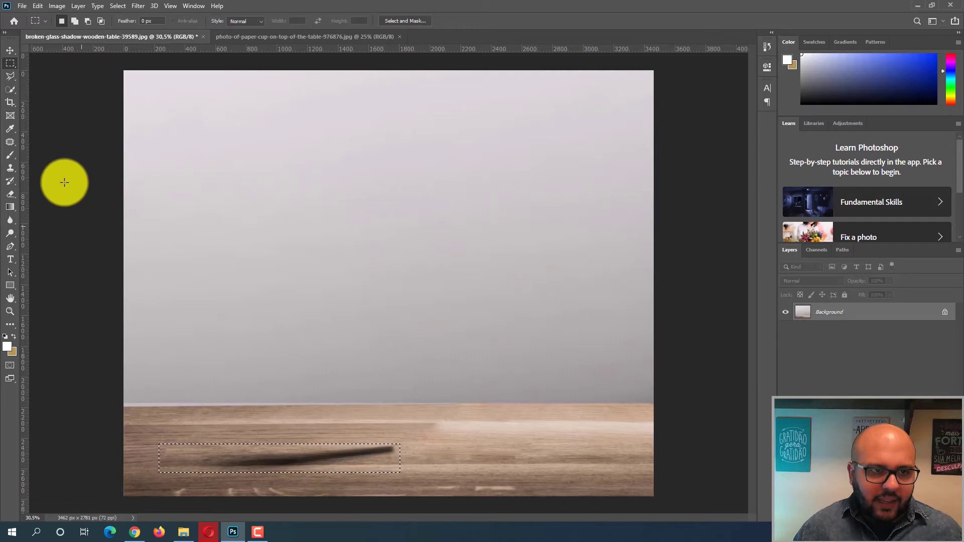
pyautogui.click(10, 143)
pyautogui.moveTo(299, 458); pyautogui.dragTo(296, 429)
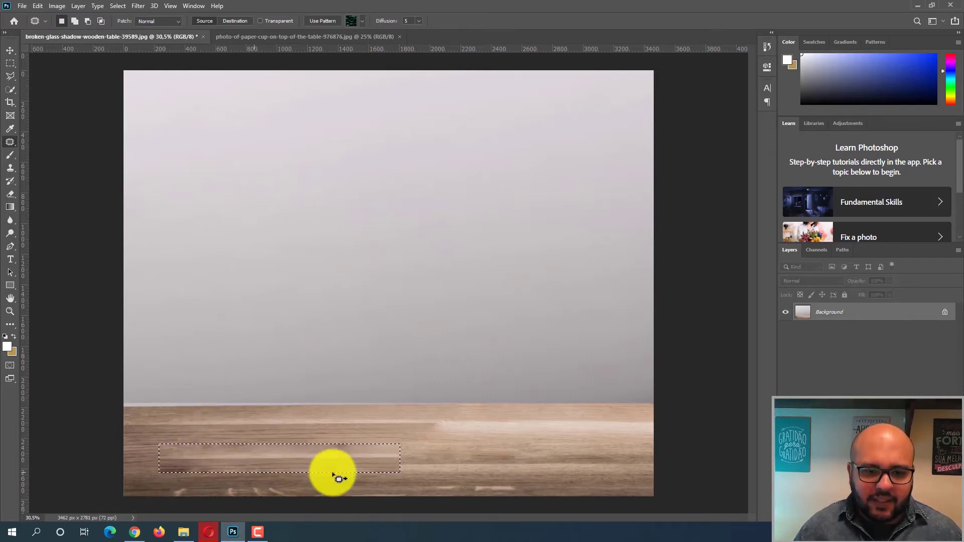
pyautogui.moveTo(358, 460); pyautogui.dragTo(360, 440)
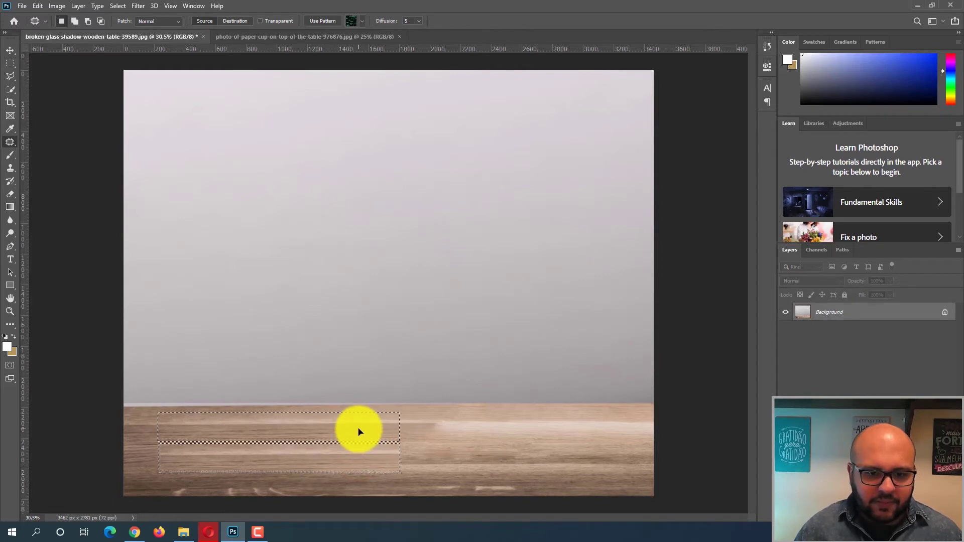
pyautogui.moveTo(358, 432); pyautogui.dragTo(359, 432)
pyautogui.click(415, 438)
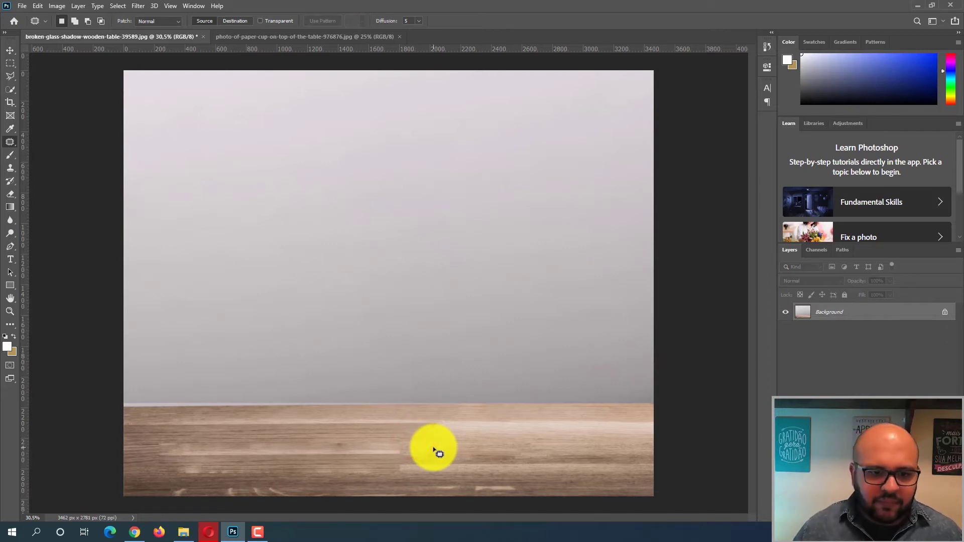
# Patch the blotches left in the former shadow area on the table's left part with neighbouring wood grain.
pyautogui.moveTo(231, 463)
pyautogui.mouseDown()
pyautogui.moveTo(176, 463)
pyautogui.moveTo(172, 475)
pyautogui.moveTo(266, 483)
pyautogui.moveTo(286, 473)
pyautogui.moveTo(230, 463)
pyautogui.moveTo(258, 439)
pyautogui.mouseUp()
pyautogui.click(302, 439)
pyautogui.moveTo(369, 464)
pyautogui.mouseDown()
pyautogui.moveTo(300, 469)
pyautogui.moveTo(371, 481)
pyautogui.moveTo(376, 469)
pyautogui.moveTo(251, 472)
pyautogui.moveTo(286, 469)
pyautogui.mouseUp()
pyautogui.click(284, 470)
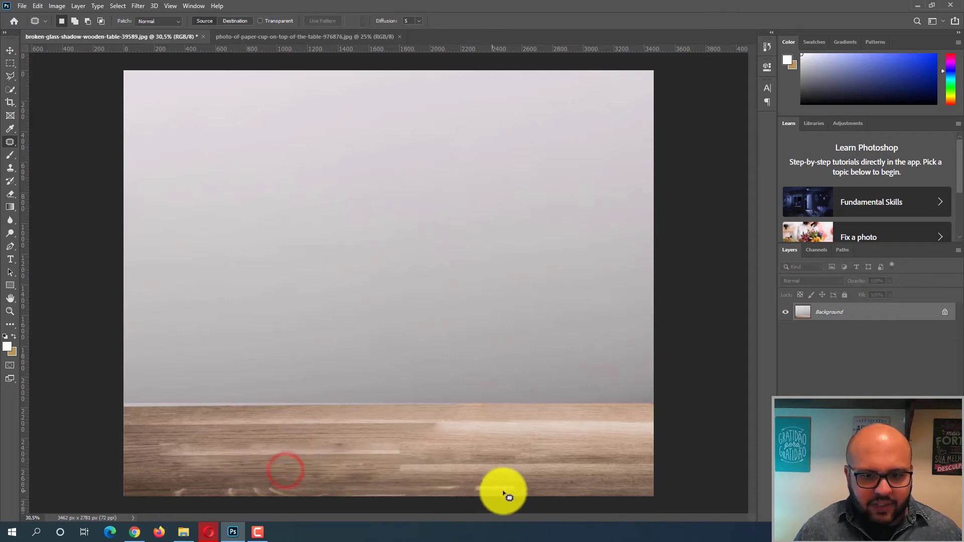
# Patch the pale reflection near the table's lower edge, right of centre, with adjacent wood.
pyautogui.moveTo(522, 482)
pyautogui.mouseDown()
pyautogui.moveTo(435, 482)
pyautogui.moveTo(432, 495)
pyautogui.moveTo(519, 496)
pyautogui.moveTo(520, 484)
pyautogui.mouseUp()
pyautogui.moveTo(499, 487); pyautogui.dragTo(559, 474)
pyautogui.click(544, 477)
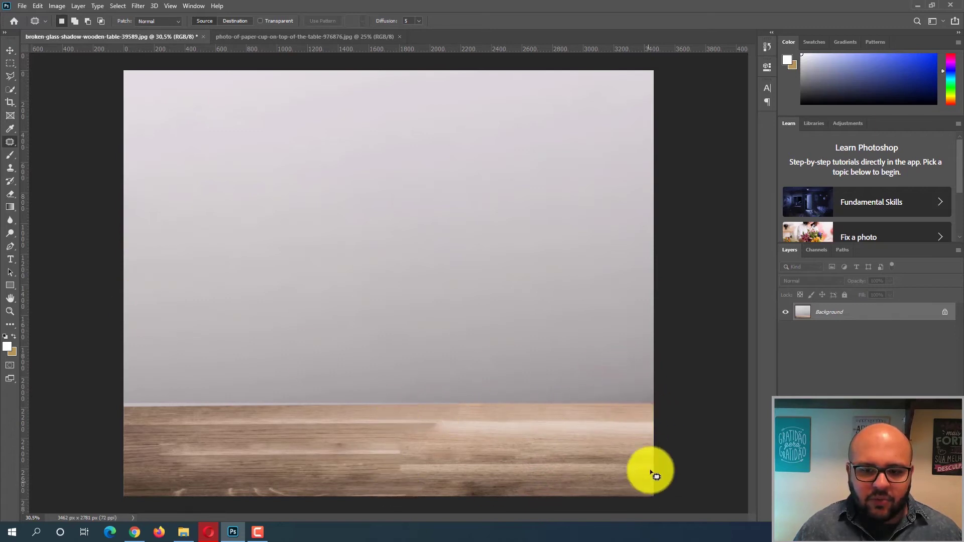
# Select the right half of the table with a rectangle and stretch it by Content-Aware Scale to the photo's left edge, about 211% wide.
pyautogui.click(11, 64)
pyautogui.moveTo(654, 404); pyautogui.dragTo(407, 497)
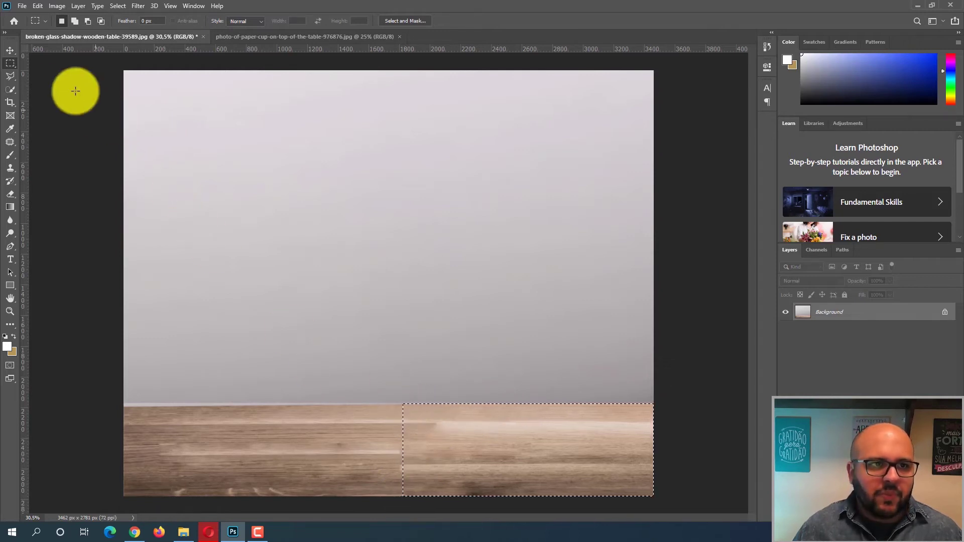
pyautogui.click(38, 7)
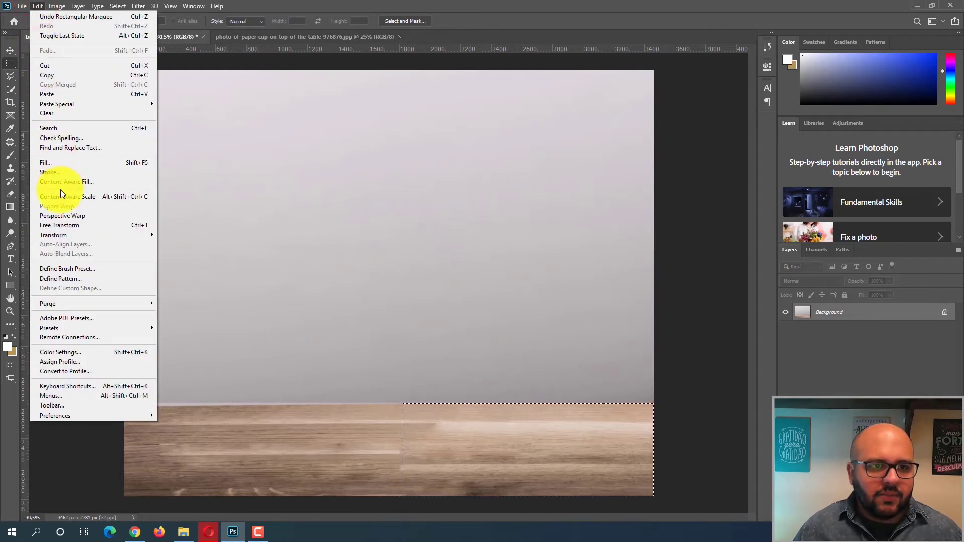
pyautogui.click(73, 196)
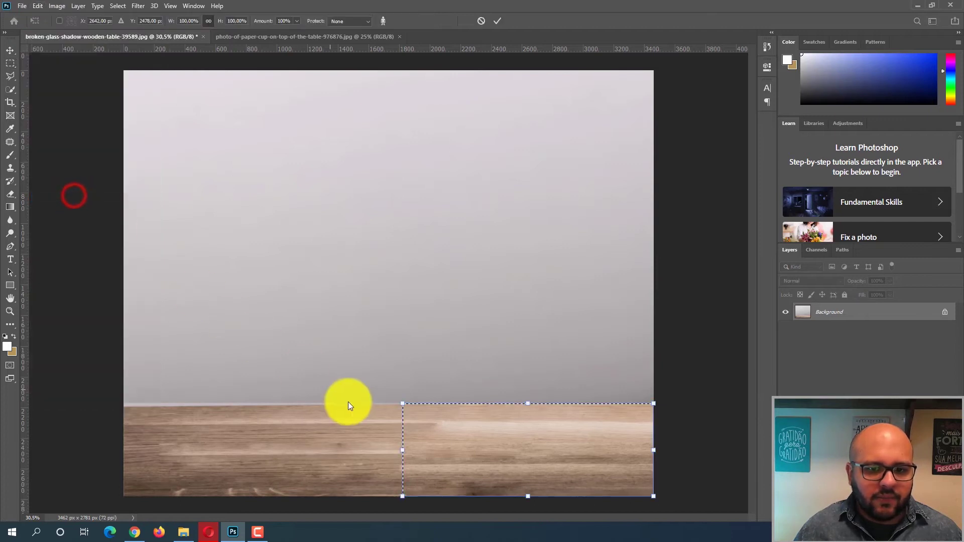
pyautogui.moveTo(404, 450); pyautogui.dragTo(124, 454)
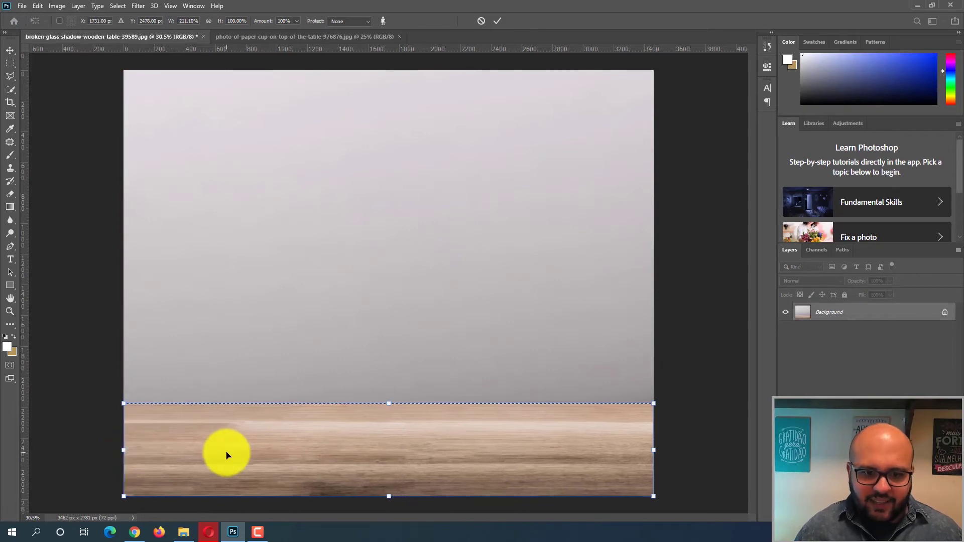
pyautogui.press('Return')
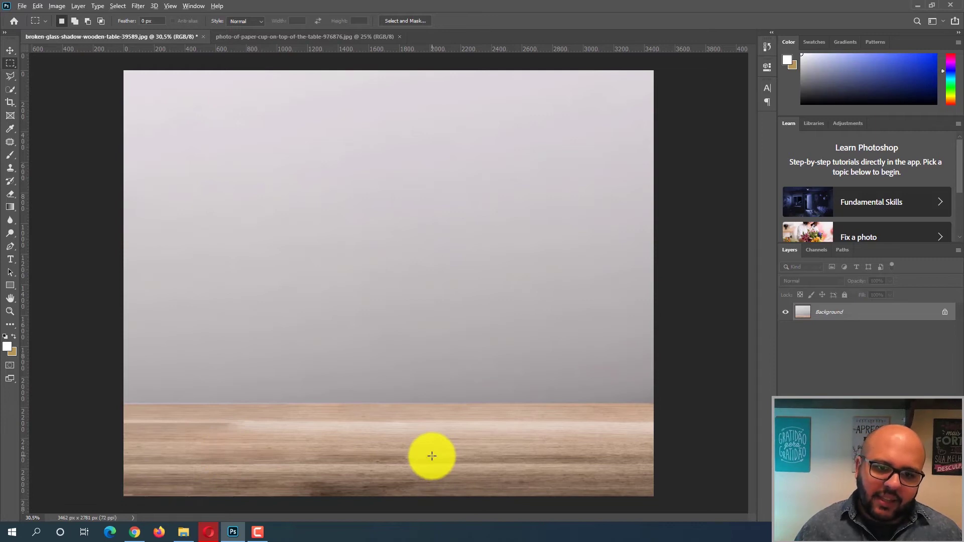
pyautogui.hotkey('ctrl', '-')
pyautogui.hotkey('ctrl', '0')
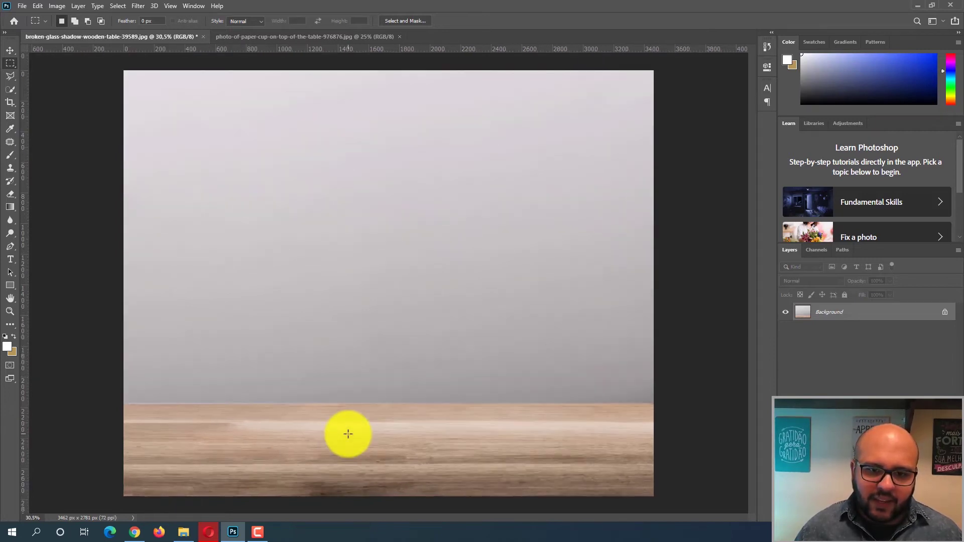
pyautogui.hotkey('ctrl', 'l')
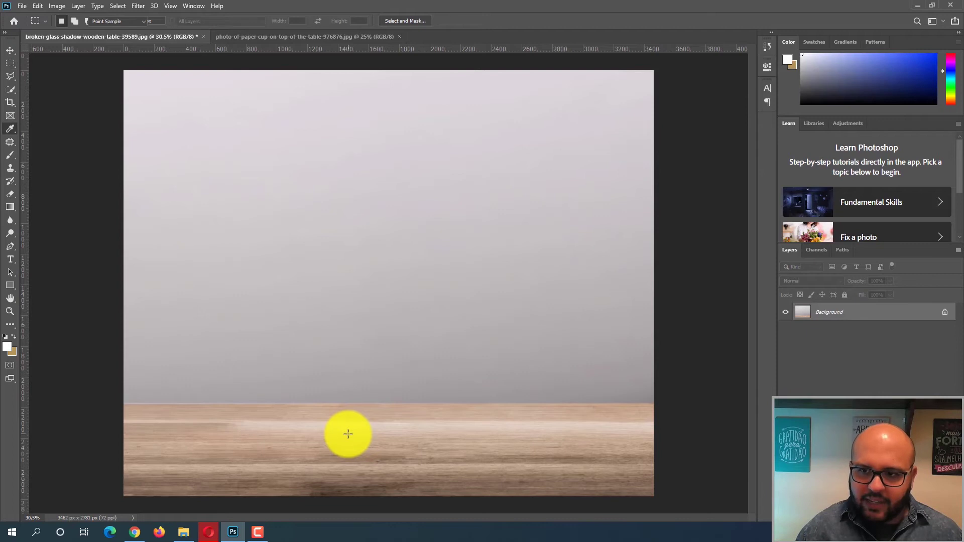
pyautogui.moveTo(722, 269); pyautogui.dragTo(707, 269)
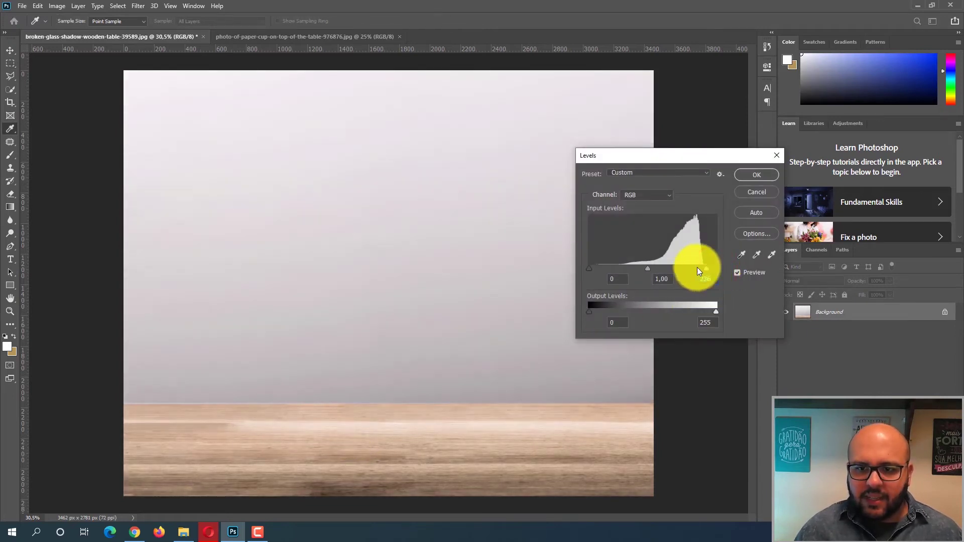
pyautogui.moveTo(590, 269); pyautogui.dragTo(595, 266)
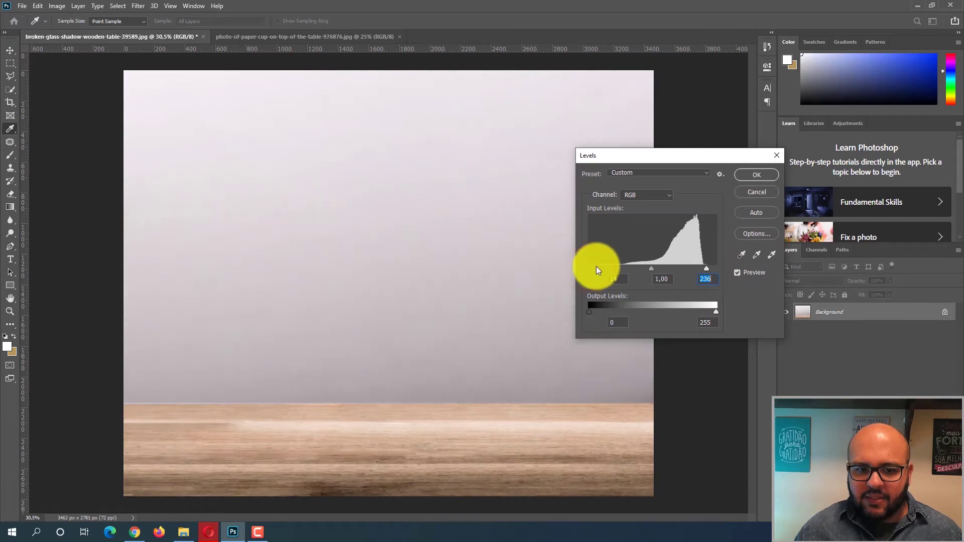
pyautogui.press('Return')
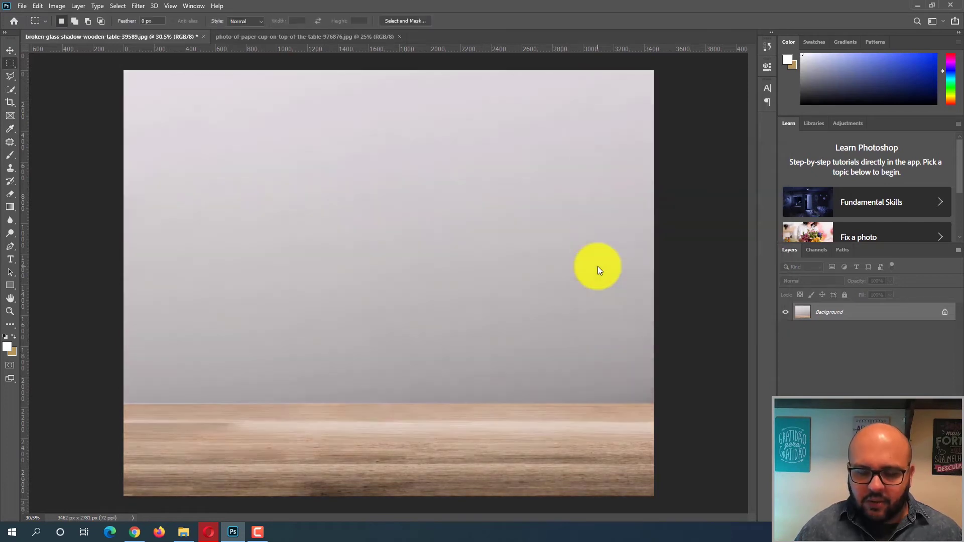
# Brighten the photo and raise its contrast with Levels, setting the input black point to about 11 and the white point to 234.
pyautogui.hotkey('ctrl', 'l')
pyautogui.moveTo(714, 269); pyautogui.dragTo(706, 270)
pyautogui.moveTo(589, 268); pyautogui.dragTo(598, 267)
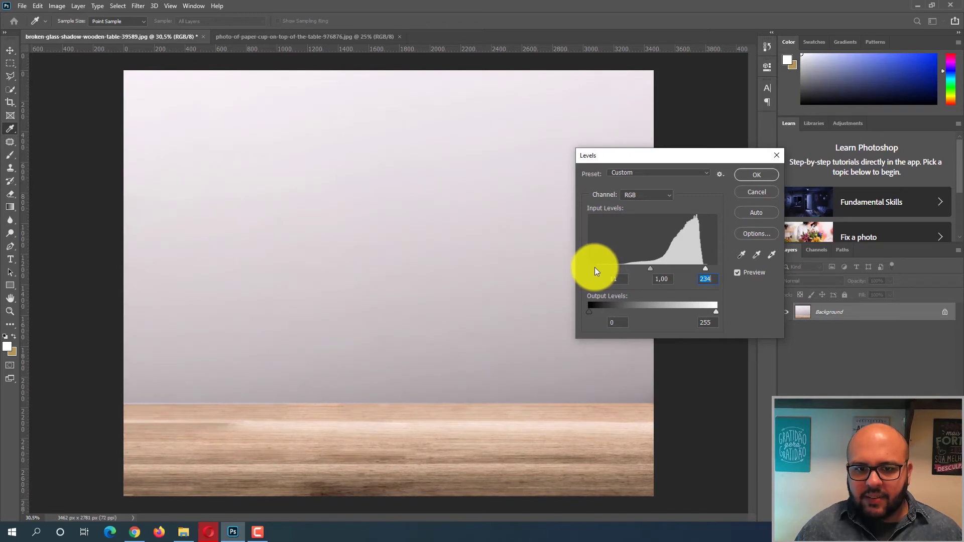
pyautogui.click(594, 268)
pyautogui.click(763, 177)
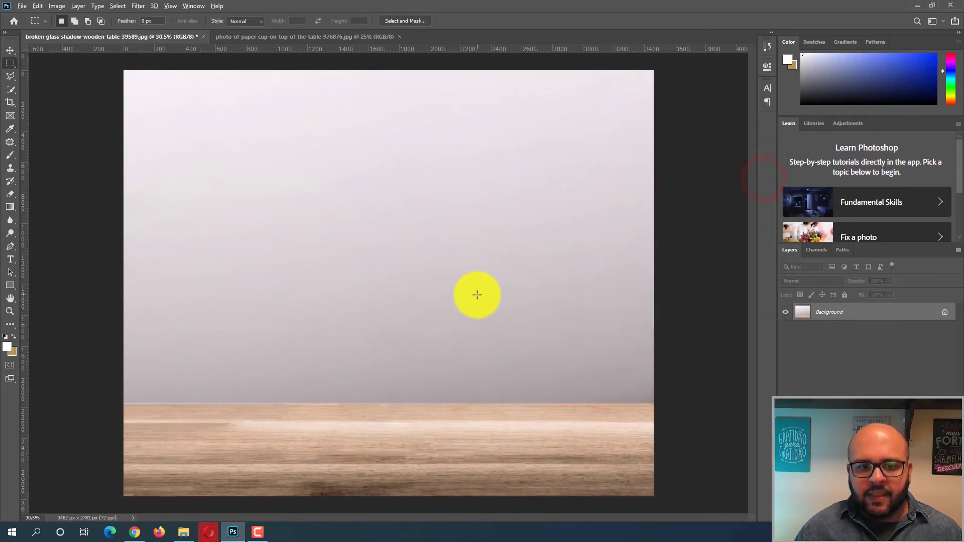
pyautogui.scroll(-2, 474, 293)
pyautogui.scroll(1, 412, 284)
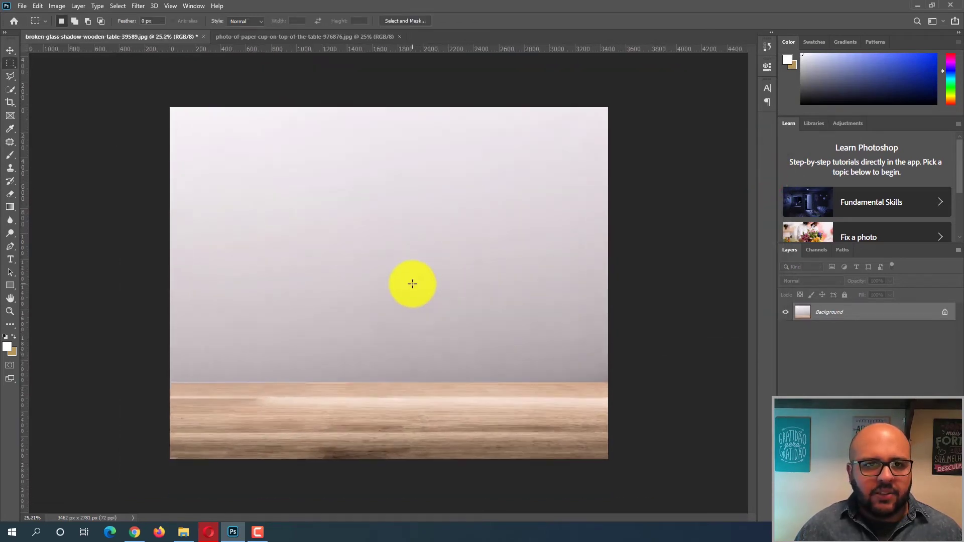
# In the paper-cup photo, start a Pen tool path down the cup's left wall from the sleeve's lower edge to the base corner.
pyautogui.click(300, 36)
pyautogui.scroll(7, 273, 142)
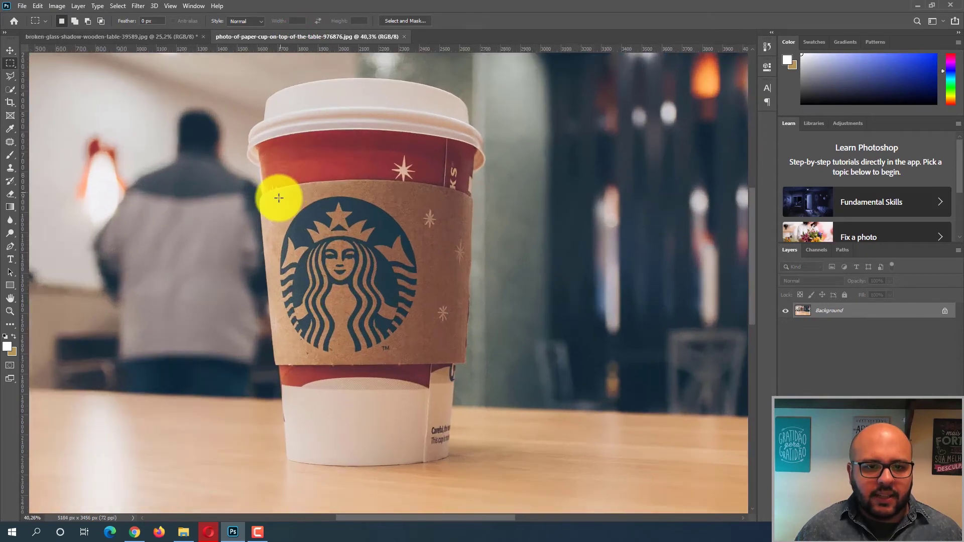
pyautogui.click(8, 247)
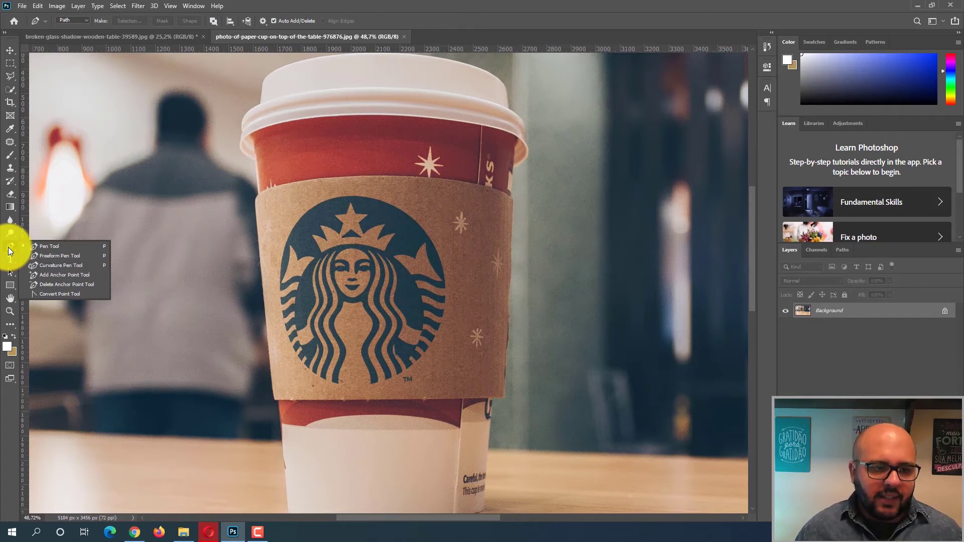
pyautogui.click(36, 246)
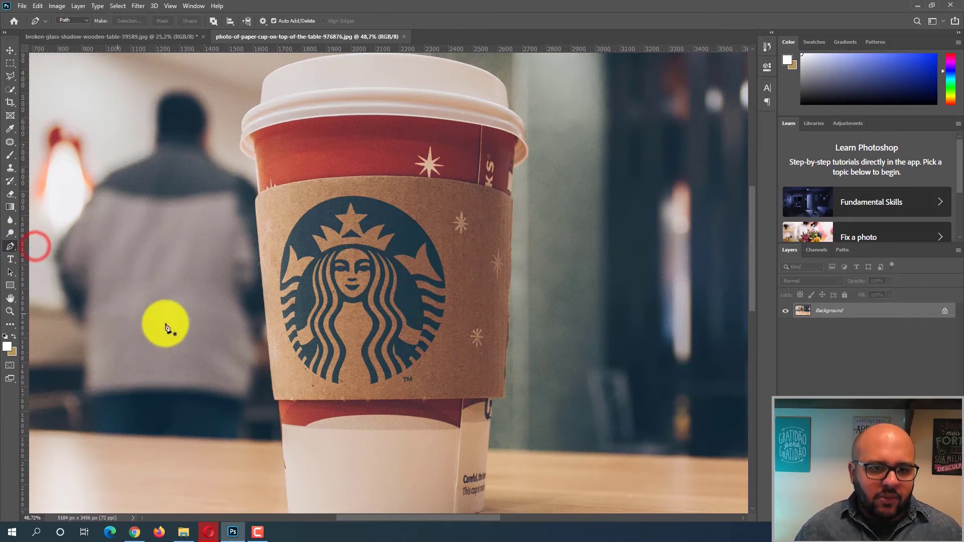
pyautogui.scroll(-3, 307, 416)
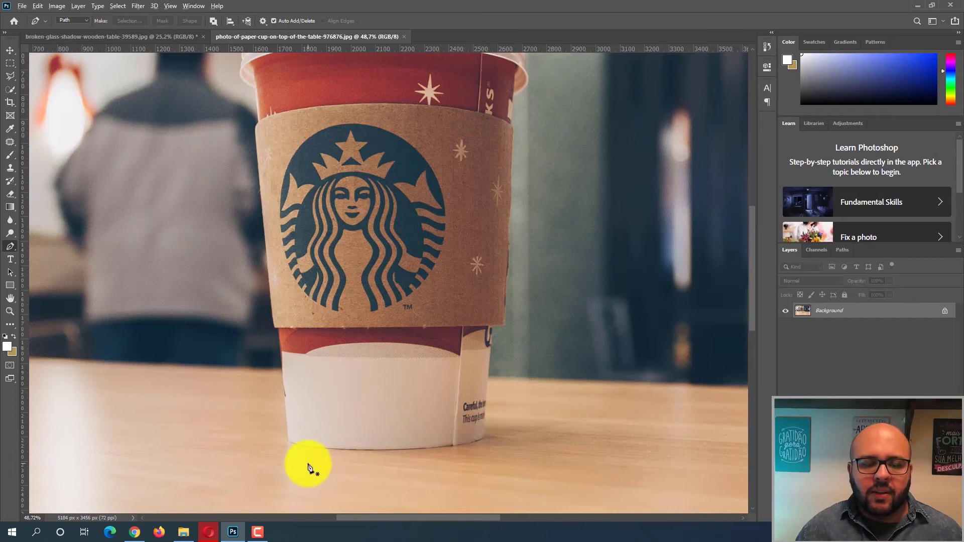
pyautogui.scroll(1, 307, 463)
pyautogui.scroll(6, 308, 462)
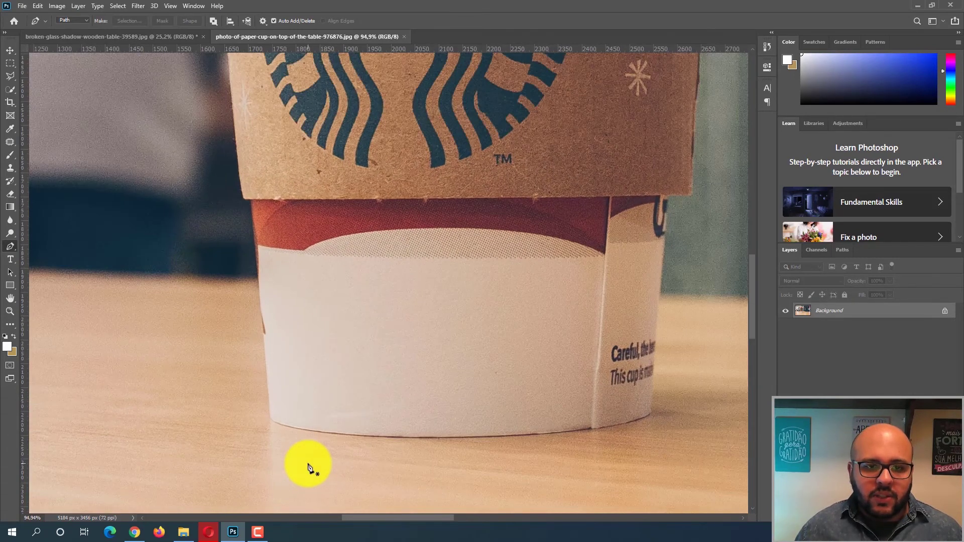
pyautogui.scroll(2, 237, 381)
pyautogui.scroll(2, 237, 381)
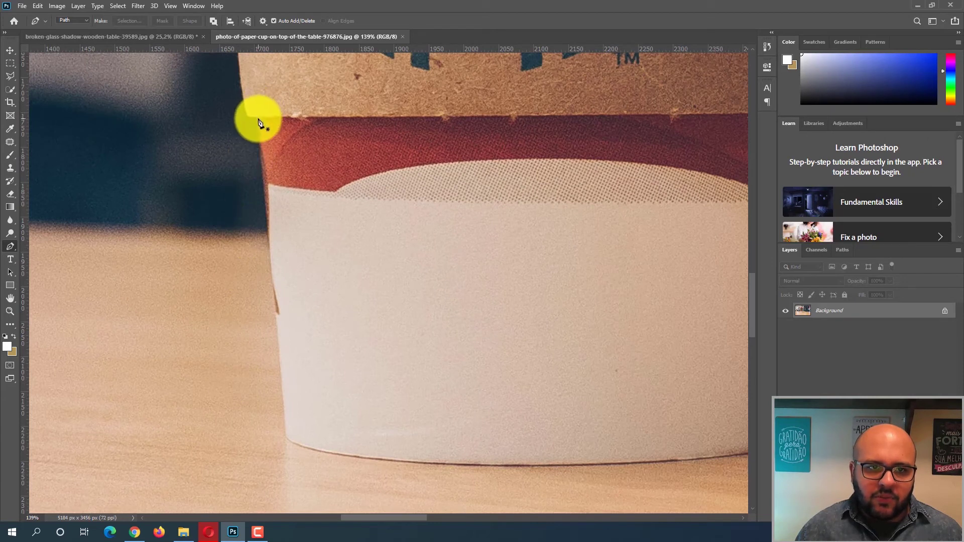
pyautogui.click(259, 118)
pyautogui.click(279, 352)
pyautogui.click(286, 435)
pyautogui.scroll(2, 323, 465)
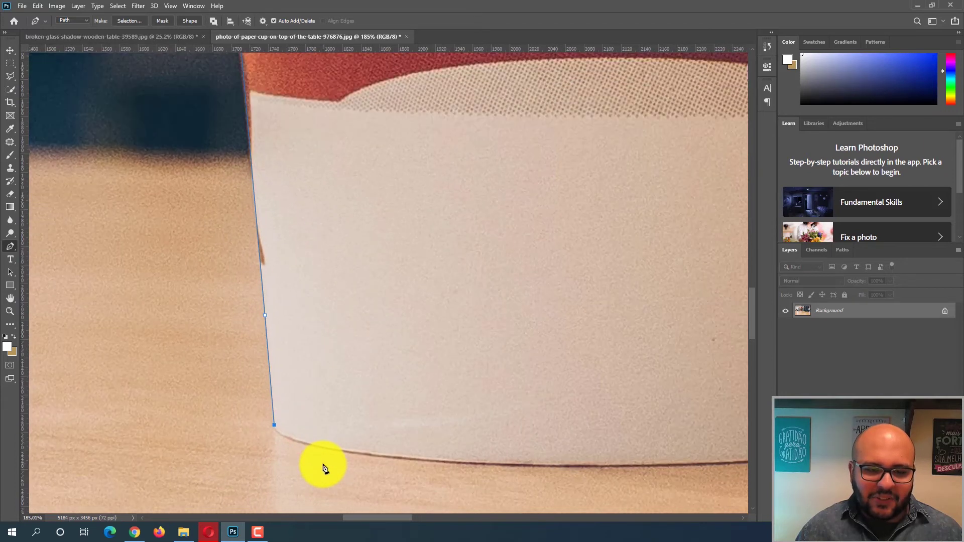
pyautogui.scroll(1, 316, 461)
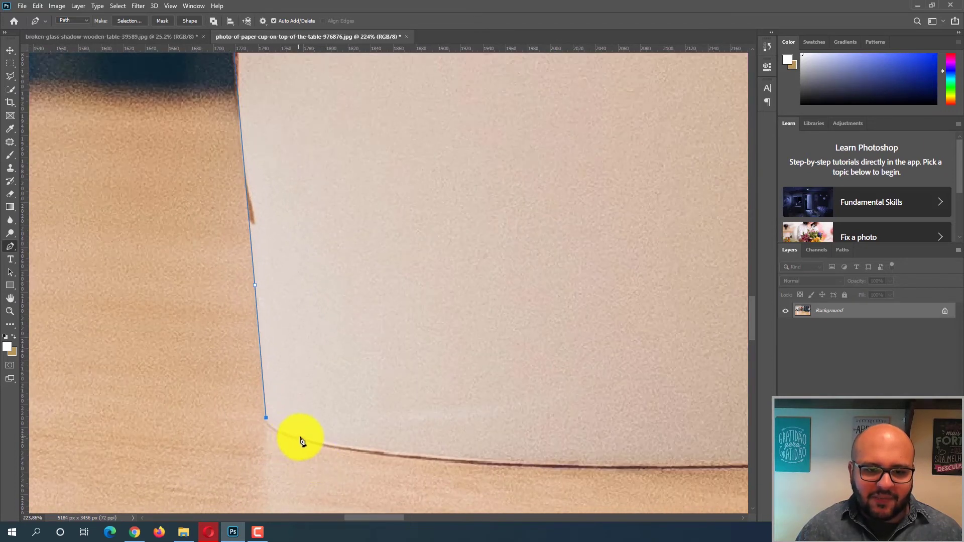
pyautogui.click(470, 451)
pyautogui.click(490, 376)
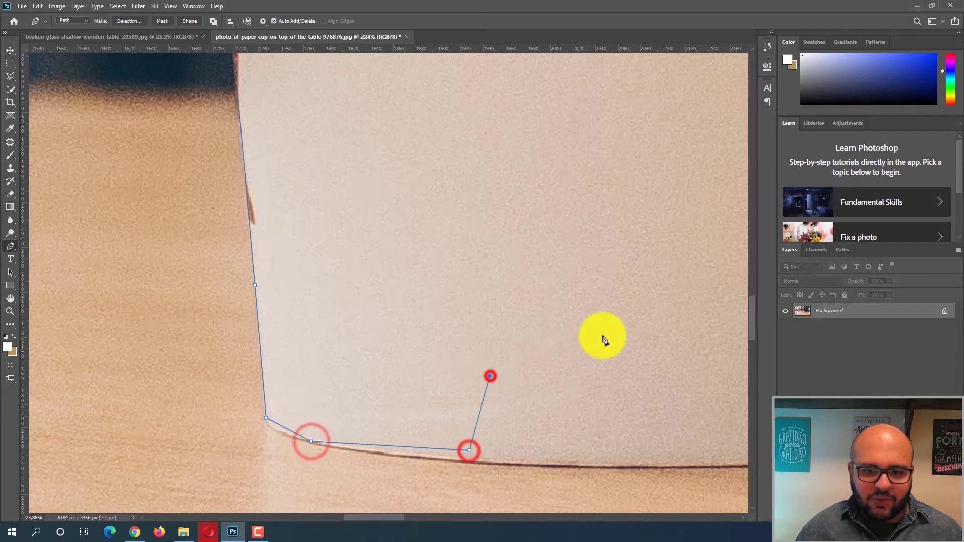
pyautogui.click(602, 335)
pyautogui.click(647, 454)
pyautogui.hotkey('ctrl', 'z')
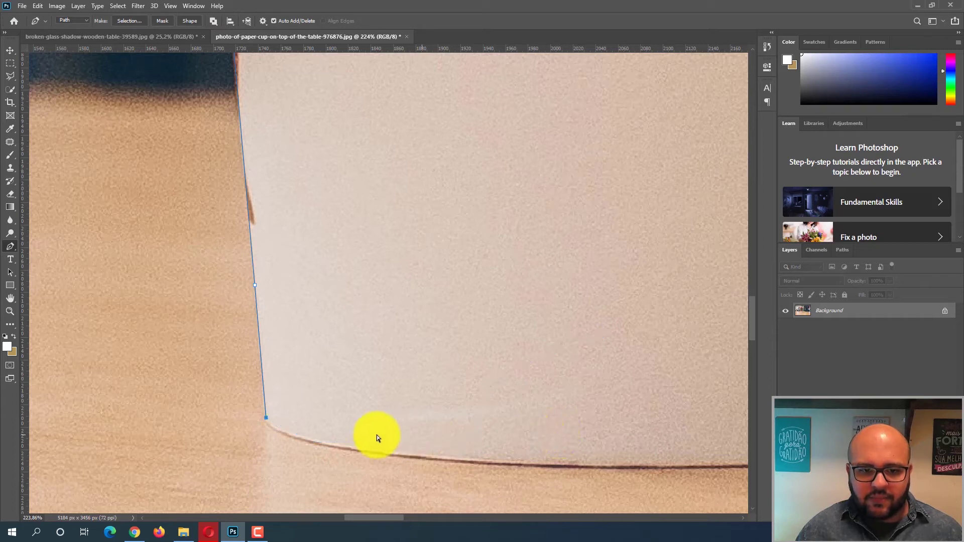
# Continue the path with curved anchors along the cup's rounded base, from the left corner to the right corner.
pyautogui.moveTo(300, 440); pyautogui.dragTo(395, 377)
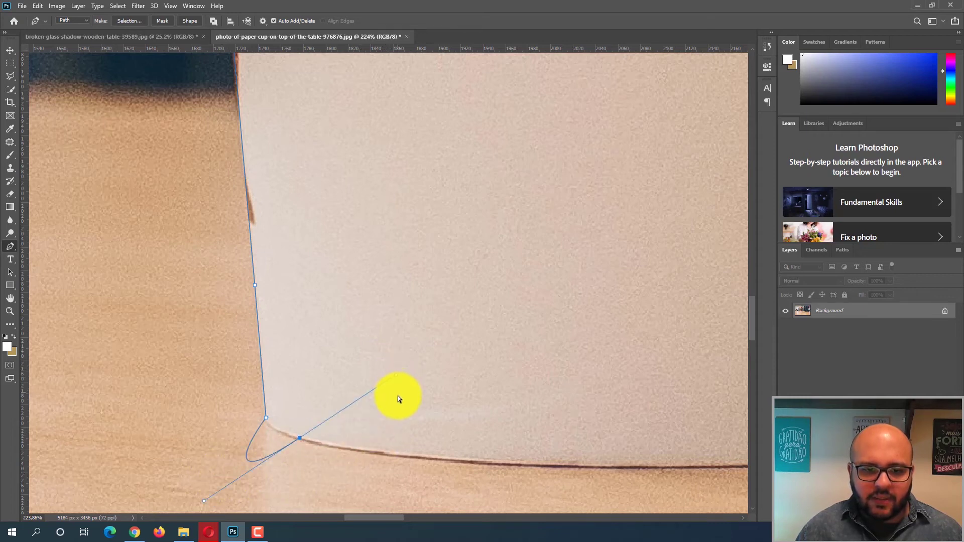
pyautogui.moveTo(334, 446); pyautogui.dragTo(398, 455)
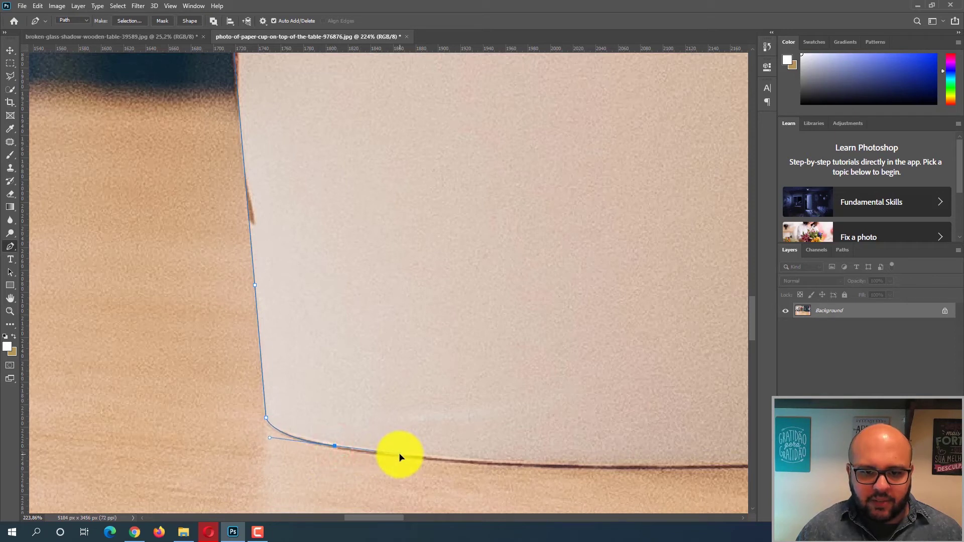
pyautogui.moveTo(627, 467); pyautogui.dragTo(375, 430)
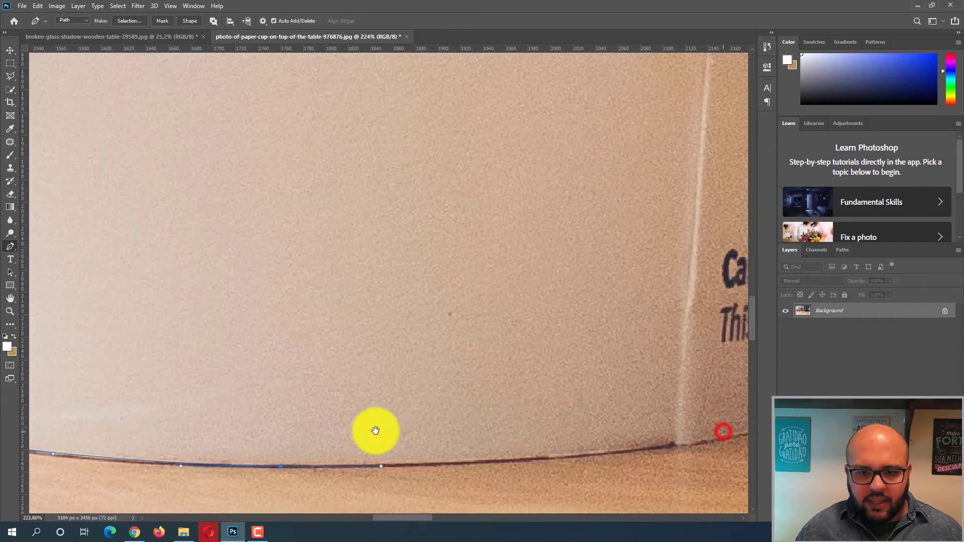
pyautogui.moveTo(624, 453); pyautogui.dragTo(686, 445)
pyautogui.moveTo(708, 412); pyautogui.dragTo(395, 452)
pyautogui.moveTo(468, 465); pyautogui.dragTo(499, 449)
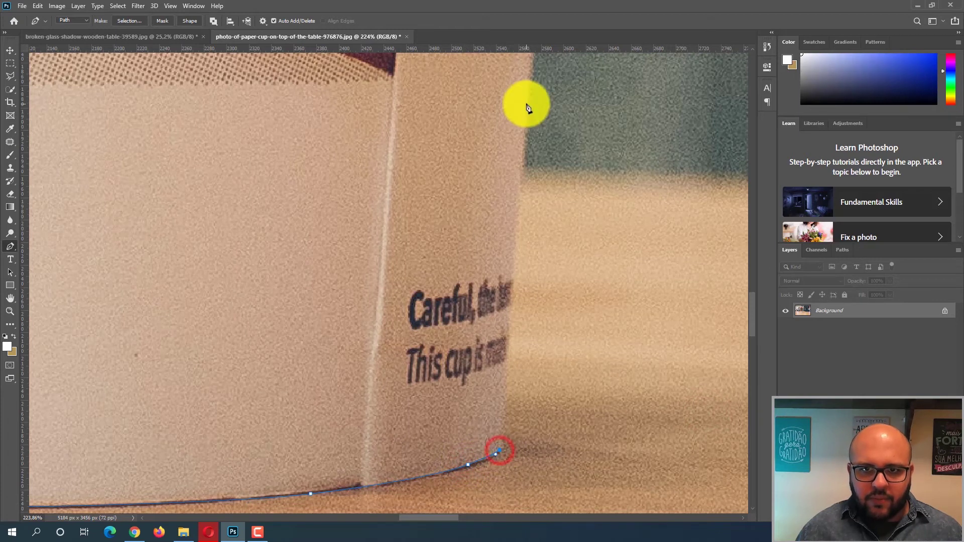
# Extend the path up the cup's lower right wall to the cardboard sleeve and out to the sleeve's lower right corner.
pyautogui.moveTo(529, 98); pyautogui.dragTo(514, 285)
pyautogui.moveTo(530, 110); pyautogui.dragTo(496, 400)
pyautogui.moveTo(496, 398); pyautogui.dragTo(499, 357)
pyautogui.click(497, 376)
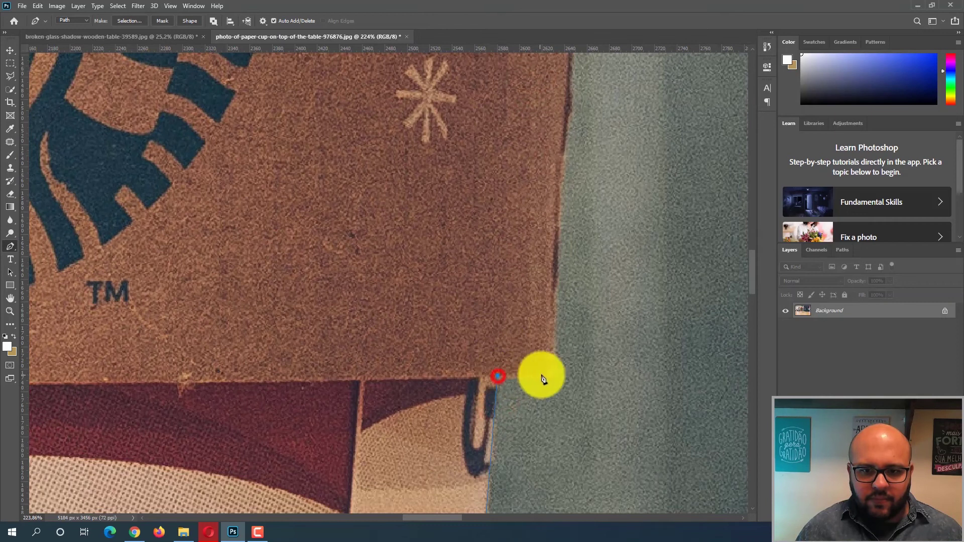
pyautogui.click(551, 374)
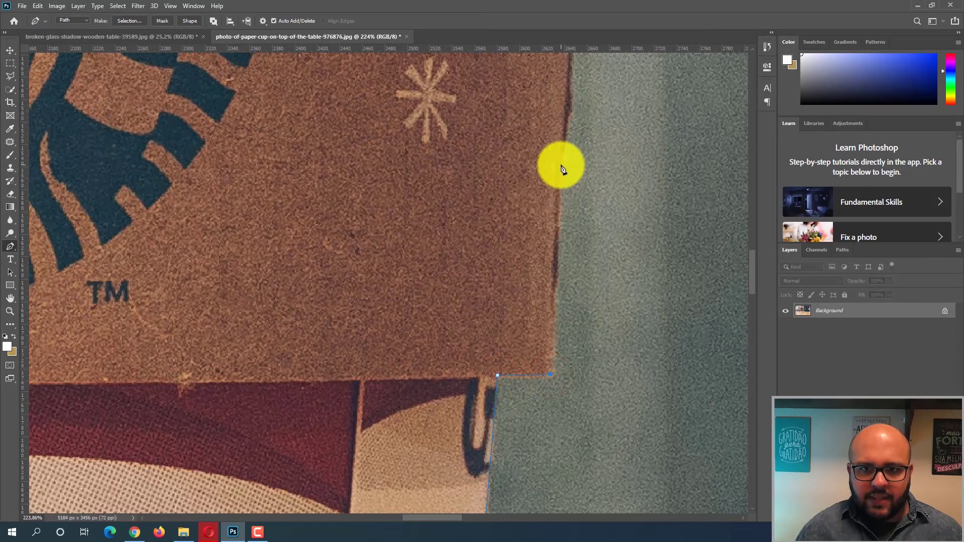
# Trace the path up the sleeve's right edge to its upper corner and inward to the red cup wall.
pyautogui.click(563, 164)
pyautogui.moveTo(564, 133); pyautogui.dragTo(544, 352)
pyautogui.moveTo(549, 286); pyautogui.dragTo(549, 254)
pyautogui.click(551, 135)
pyautogui.moveTo(557, 115); pyautogui.dragTo(523, 464)
pyautogui.click(528, 211)
pyautogui.moveTo(548, 127); pyautogui.dragTo(532, 327)
pyautogui.click(519, 296)
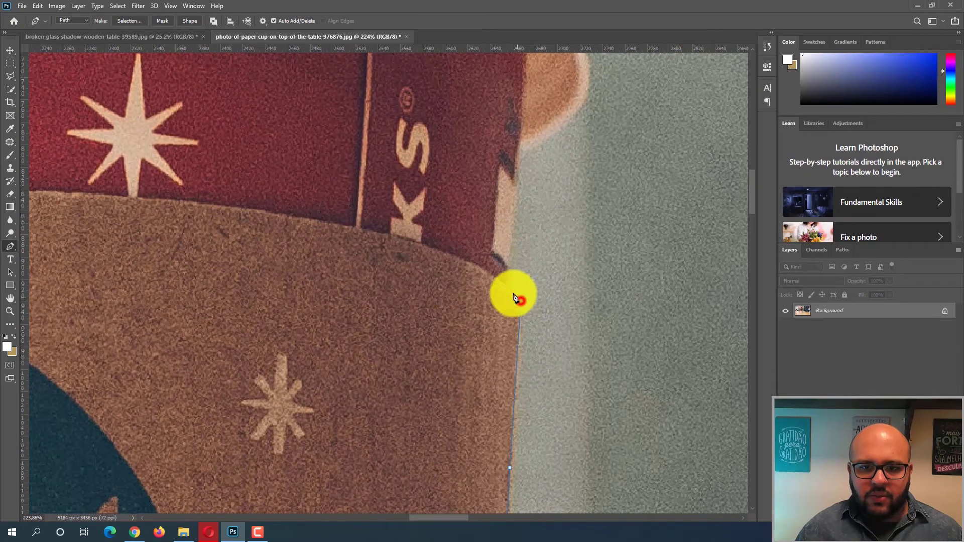
pyautogui.click(506, 286)
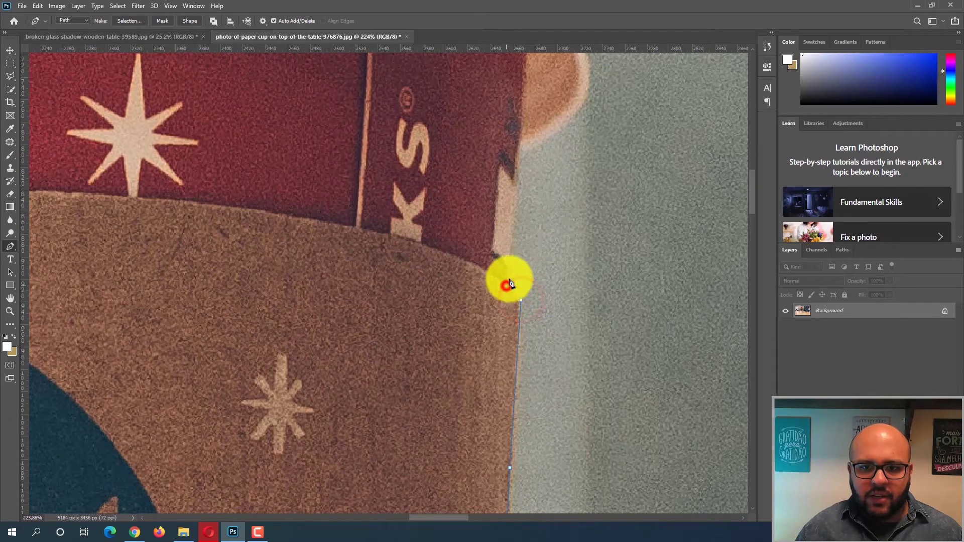
# Extend the path up the red cup wall and around the lid's right rim to the foot of its raised top.
pyautogui.click(519, 147)
pyautogui.moveTo(537, 129); pyautogui.dragTo(556, 273)
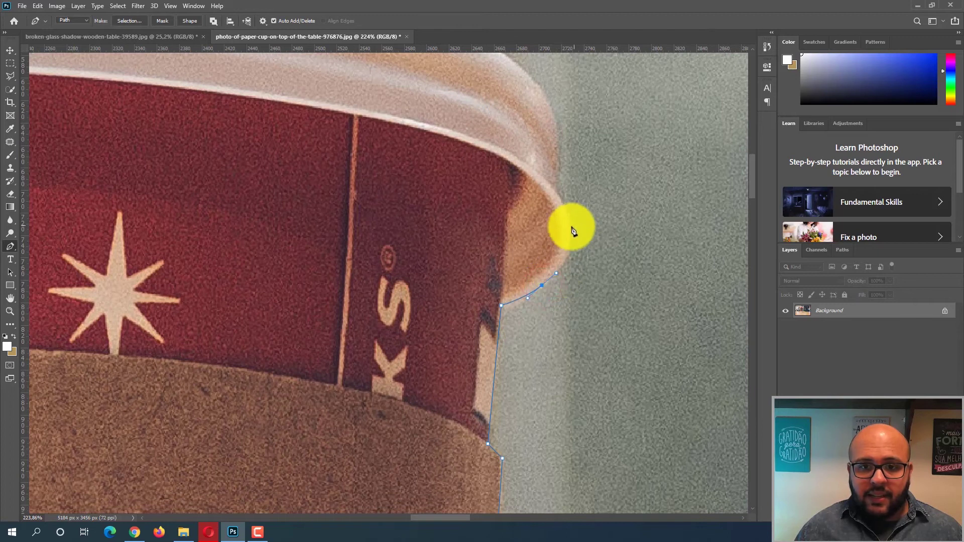
pyautogui.moveTo(569, 228); pyautogui.dragTo(566, 205)
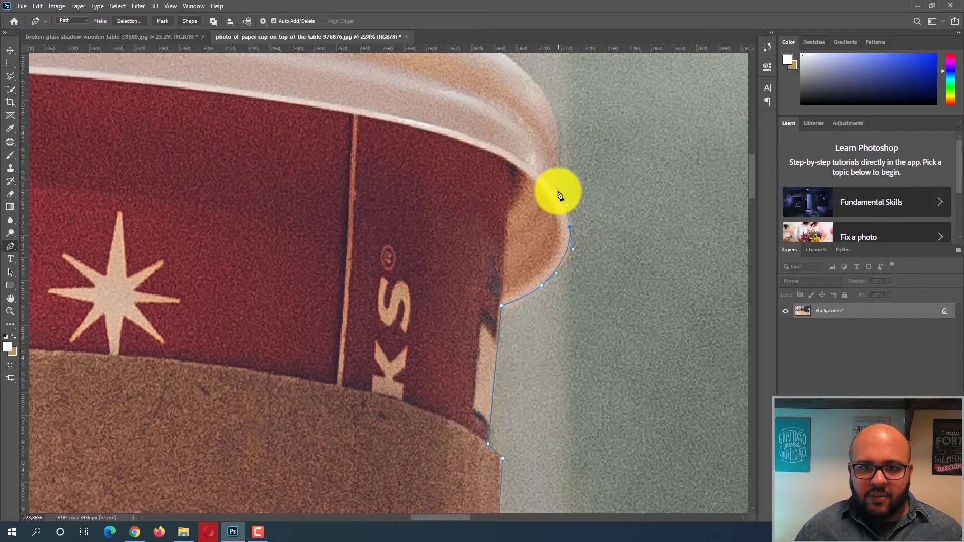
pyautogui.click(555, 188)
pyautogui.moveTo(553, 163); pyautogui.dragTo(551, 291)
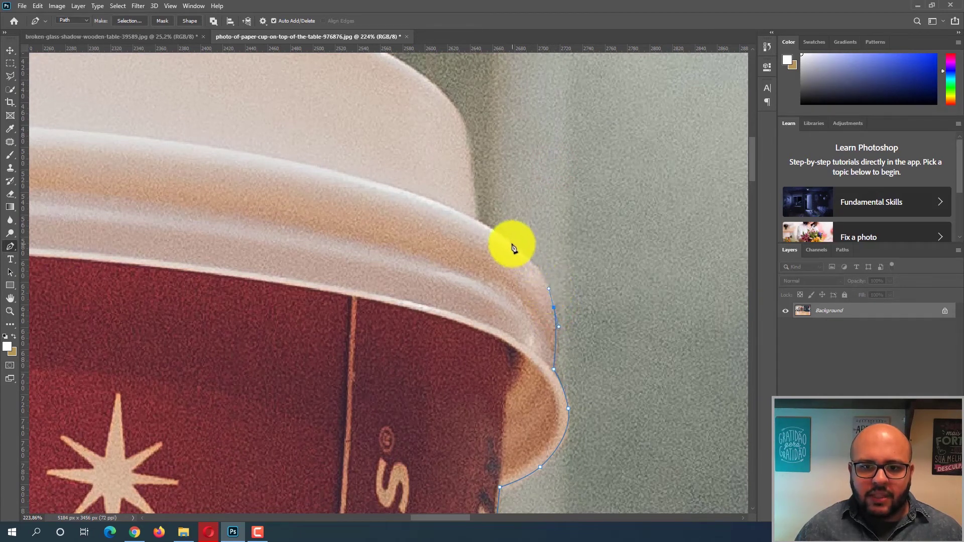
pyautogui.moveTo(511, 244); pyautogui.dragTo(488, 231)
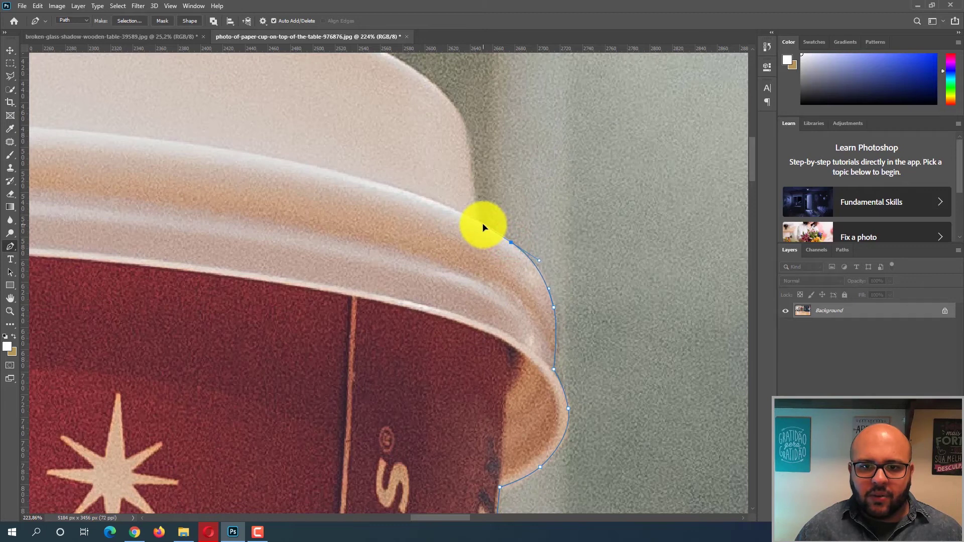
pyautogui.click(476, 220)
# Trace the lid's raised top from its right side across the upper edge to its left shoulder.
pyautogui.moveTo(472, 260); pyautogui.dragTo(489, 369)
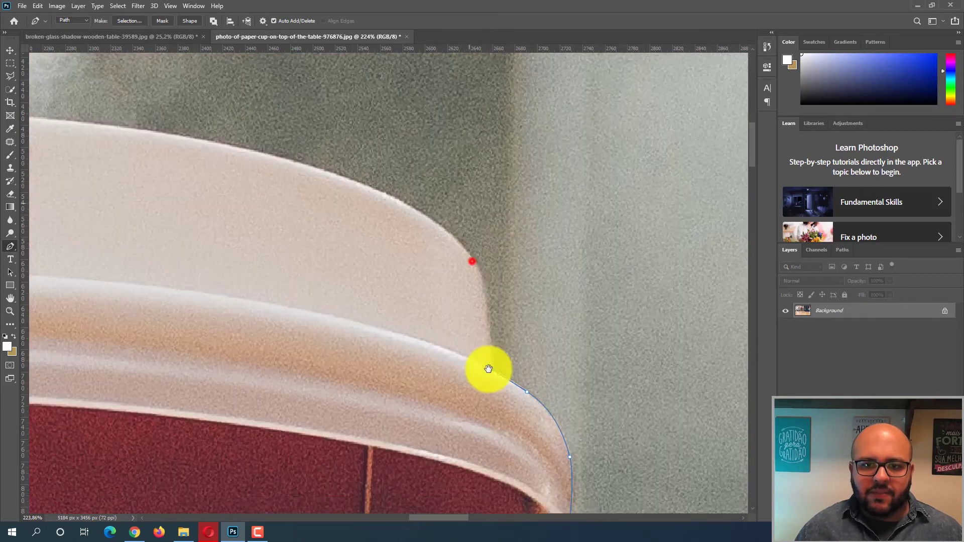
pyautogui.moveTo(486, 300); pyautogui.dragTo(420, 228)
pyautogui.moveTo(271, 174); pyautogui.dragTo(318, 194)
pyautogui.moveTo(279, 201); pyautogui.dragTo(632, 250)
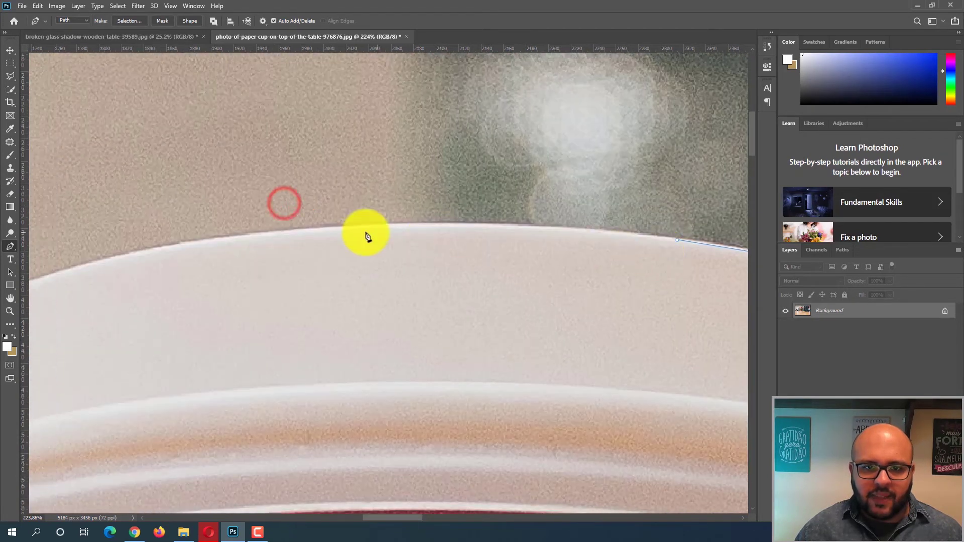
pyautogui.click(181, 245)
pyautogui.moveTo(142, 280); pyautogui.dragTo(567, 226)
pyautogui.click(357, 289)
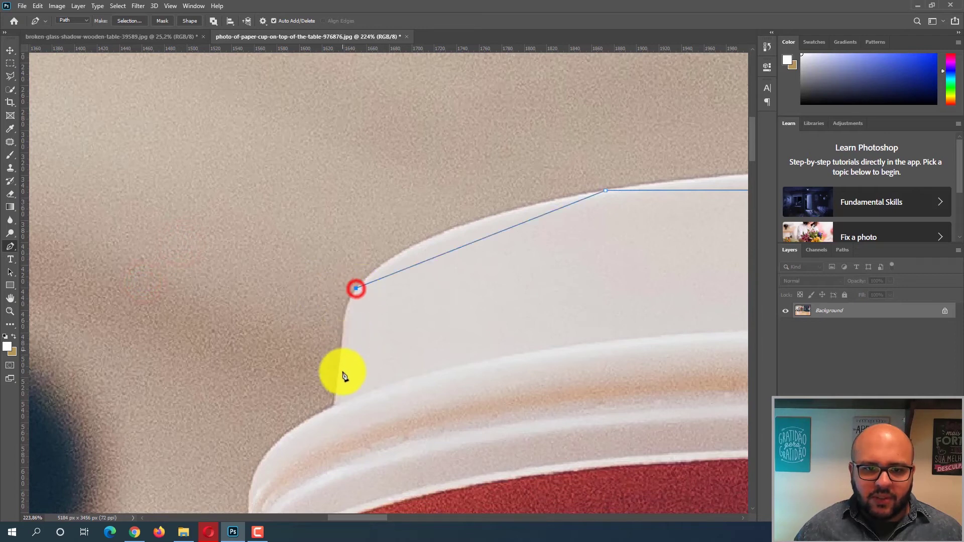
# Outline the lid's left side with straight segments, down from the raised top around the rim to the red cup wall.
pyautogui.click(335, 405)
pyautogui.scroll(-5, 390, 243)
pyautogui.hscroll(-2, 390, 243)
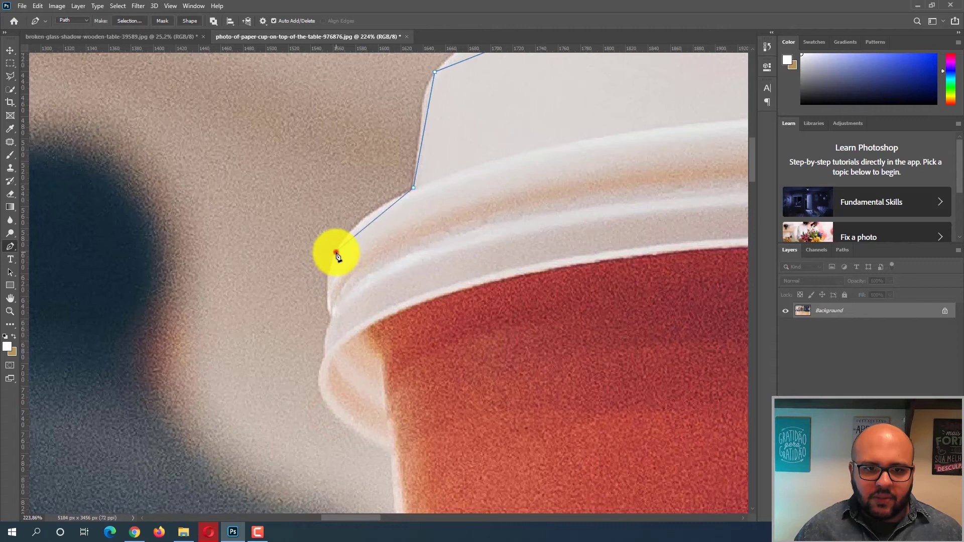
pyautogui.click(336, 252)
pyautogui.click(330, 316)
pyautogui.click(325, 355)
pyautogui.moveTo(338, 357); pyautogui.dragTo(330, 252)
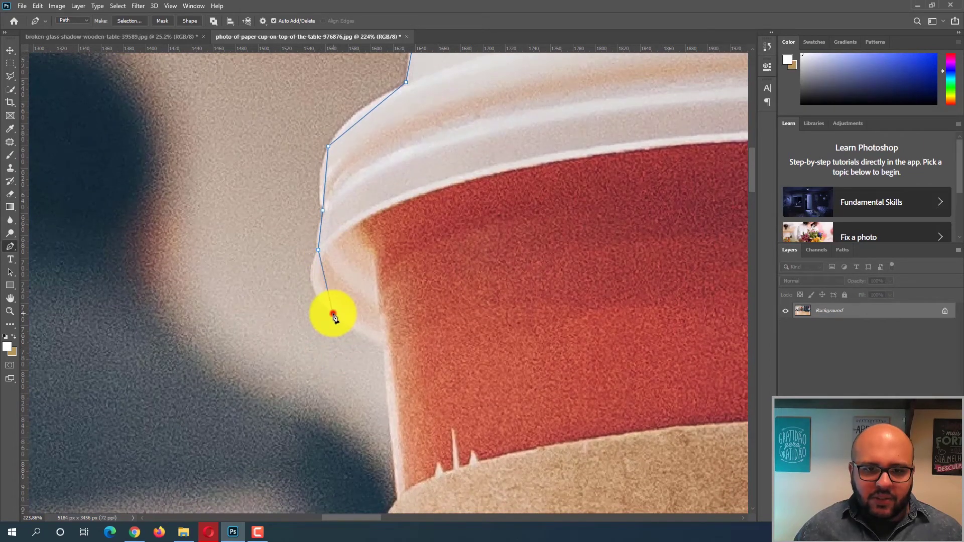
pyautogui.click(381, 342)
# Run the path down the left edge of the red wall and cardboard sleeve, closing it at the starting anchor under the sleeve.
pyautogui.moveTo(402, 389); pyautogui.dragTo(402, 172)
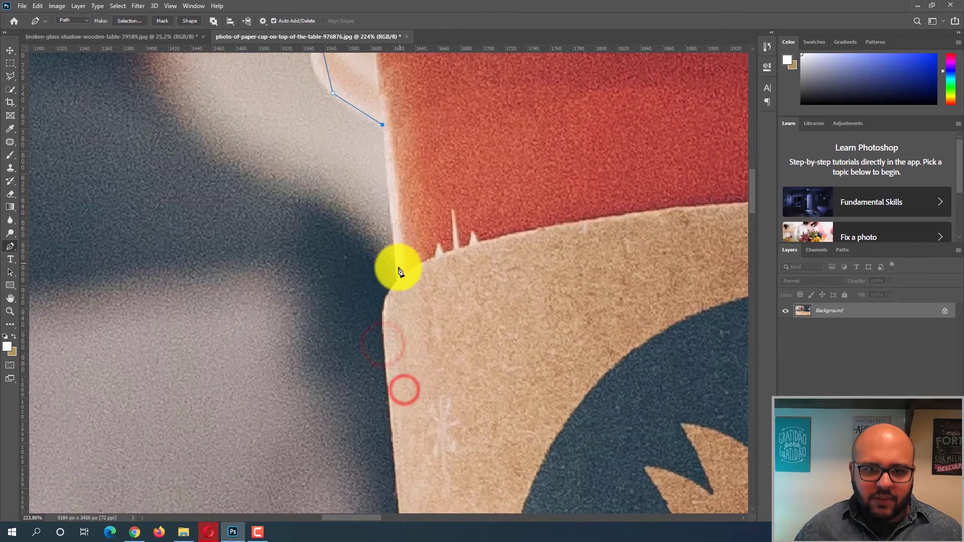
pyautogui.click(396, 277)
pyautogui.moveTo(400, 314); pyautogui.dragTo(401, 148)
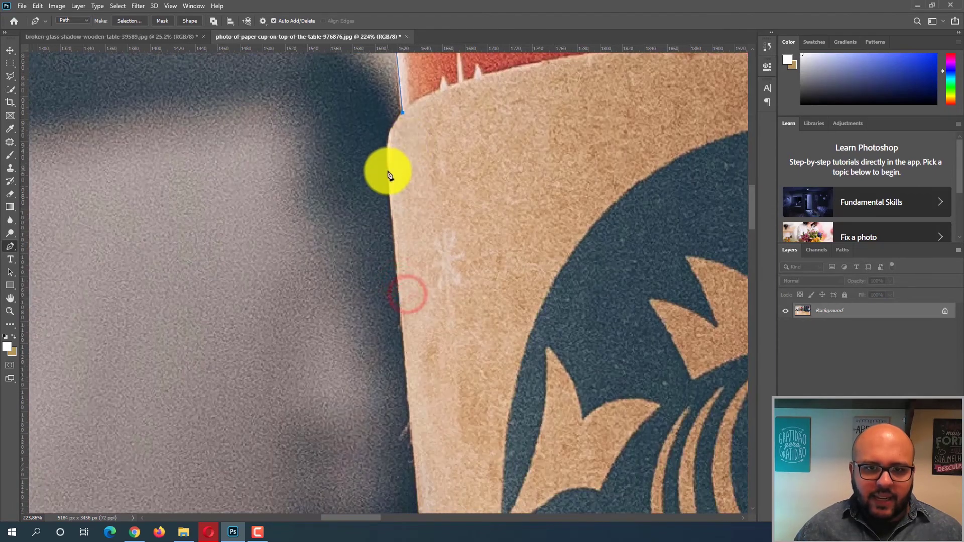
pyautogui.moveTo(462, 308); pyautogui.dragTo(457, 108)
pyautogui.moveTo(446, 317); pyautogui.dragTo(420, 154)
pyautogui.click(420, 318)
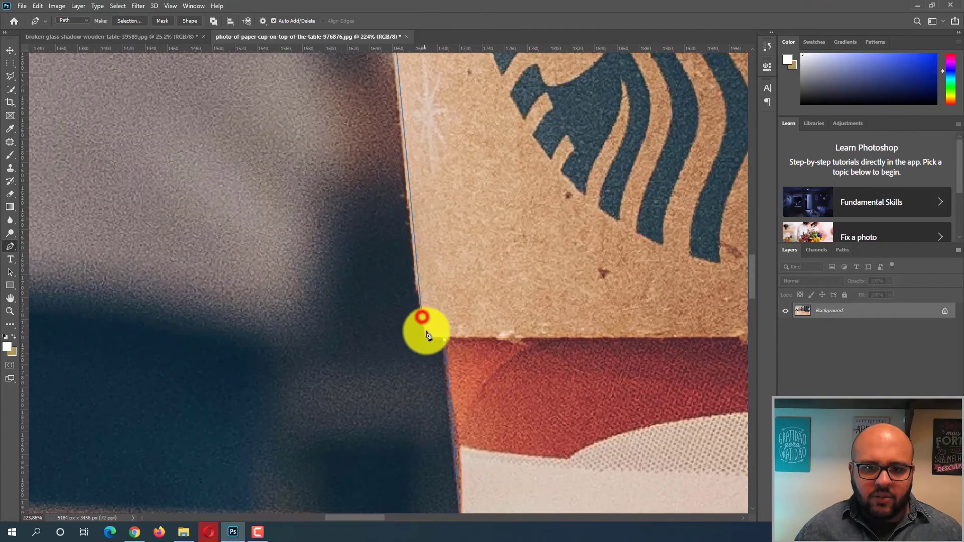
pyautogui.click(428, 336)
pyautogui.click(444, 340)
# Add an anchor at the sleeve's upper left corner and pull it outward to follow the rounded corner.
pyautogui.moveTo(489, 194); pyautogui.dragTo(471, 351)
pyautogui.moveTo(439, 144); pyautogui.dragTo(441, 311)
pyautogui.moveTo(411, 121); pyautogui.dragTo(404, 275)
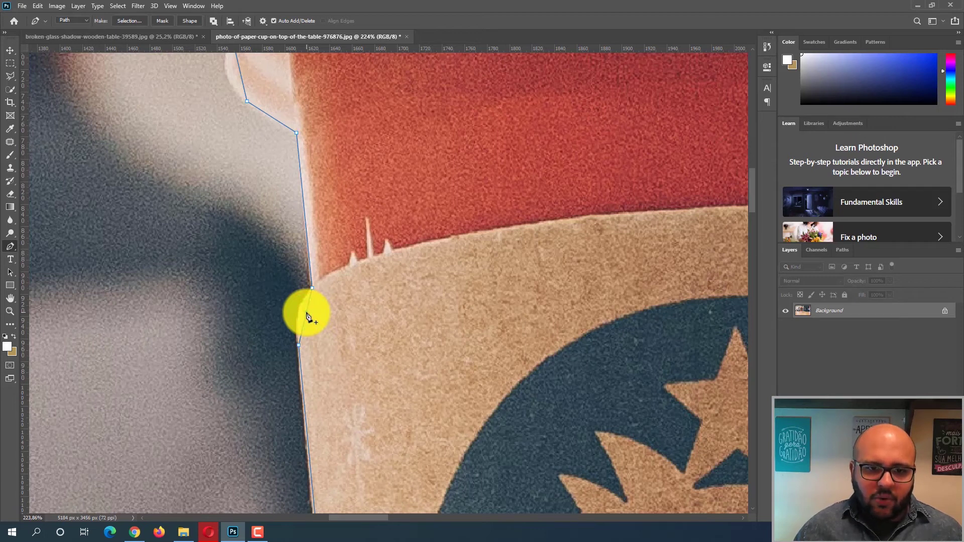
pyautogui.moveTo(307, 313)
pyautogui.mouseDown()
pyautogui.moveTo(326, 318)
pyautogui.moveTo(267, 309)
pyautogui.moveTo(304, 312)
pyautogui.mouseUp()
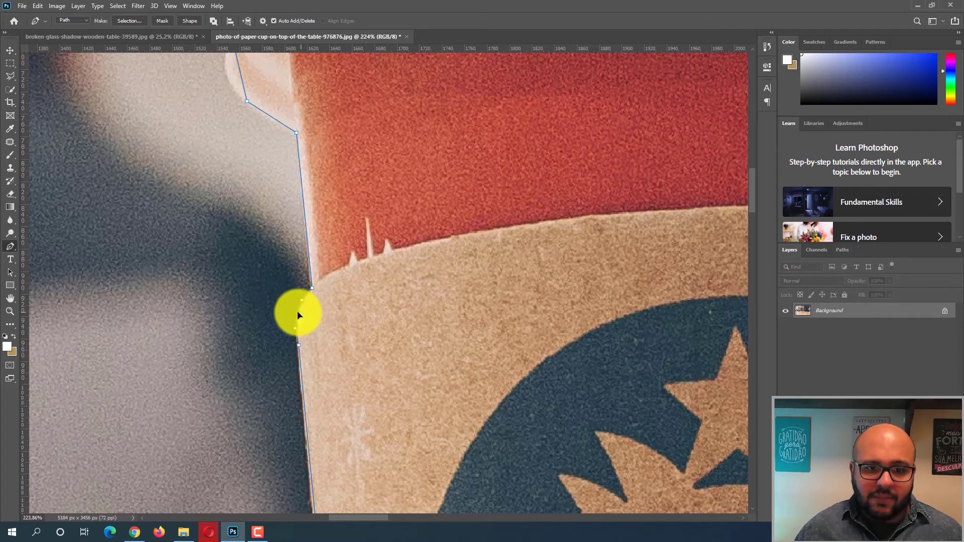
# Add anchors along the lid's left rim and bend the straight segments onto its rounded contour.
pyautogui.moveTo(315, 180); pyautogui.dragTo(341, 387)
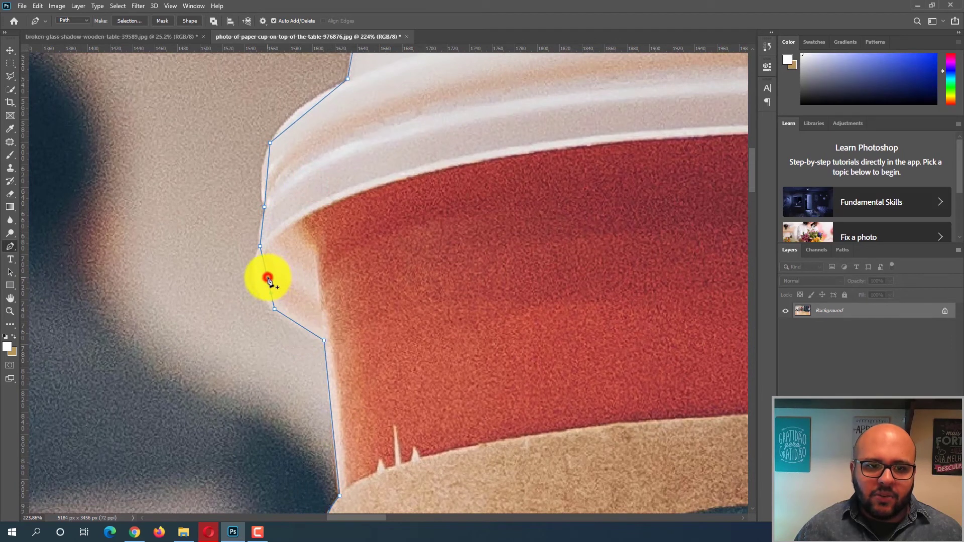
pyautogui.moveTo(268, 279); pyautogui.dragTo(254, 279)
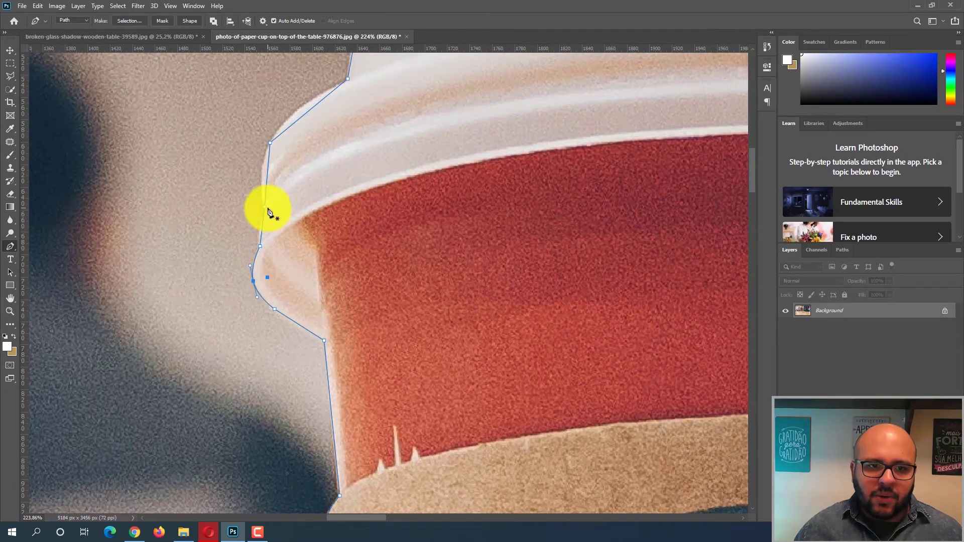
pyautogui.scroll(1, 265, 188)
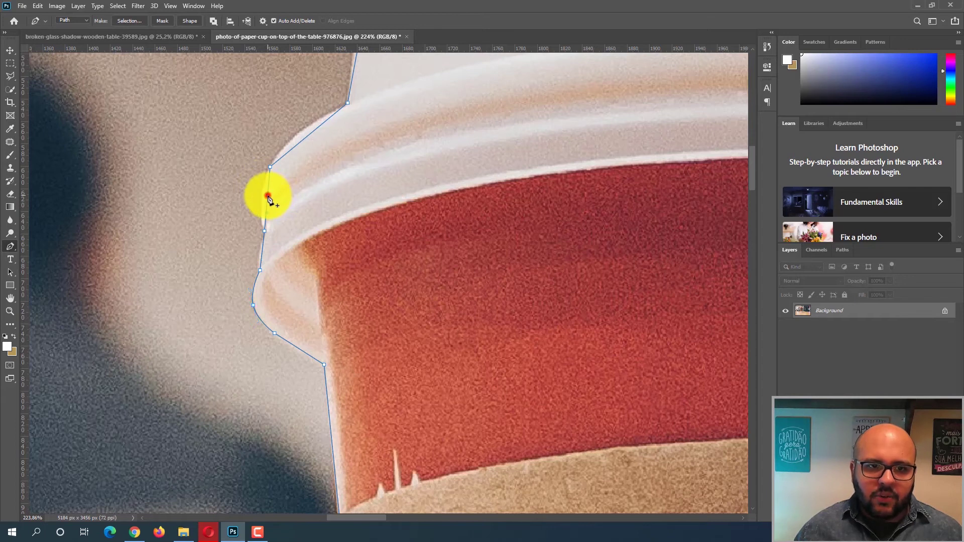
pyautogui.click(267, 196)
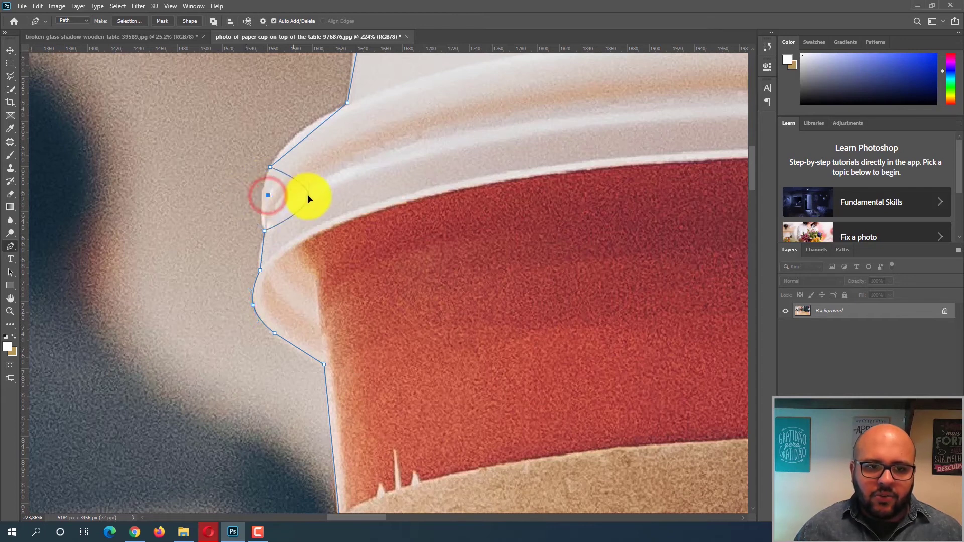
pyautogui.moveTo(262, 201); pyautogui.dragTo(262, 199)
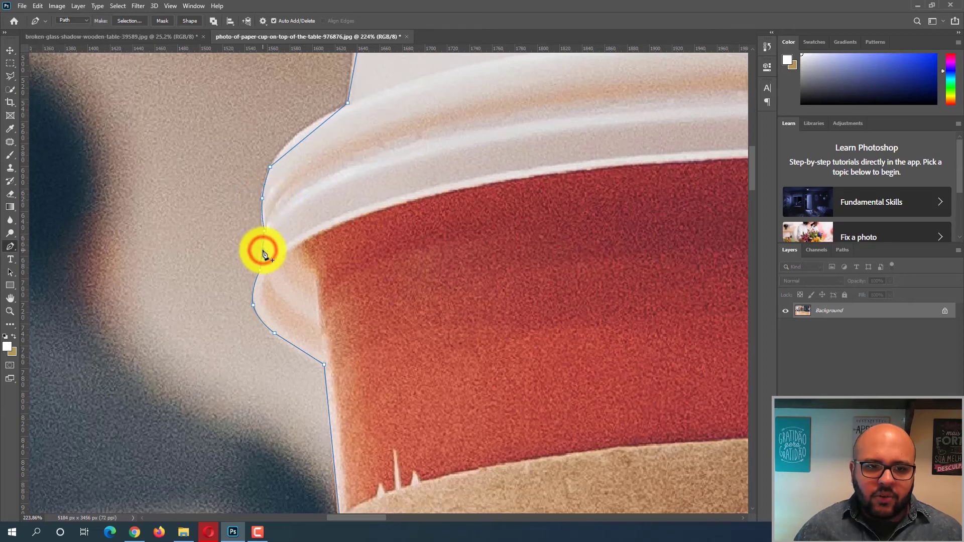
pyautogui.moveTo(256, 250); pyautogui.dragTo(261, 250)
pyautogui.scroll(3, 325, 146)
pyautogui.click(308, 222)
# Curve the path segments along the left side, left shoulder and upper middle edge of the lid's raised top.
pyautogui.moveTo(373, 131); pyautogui.dragTo(348, 249)
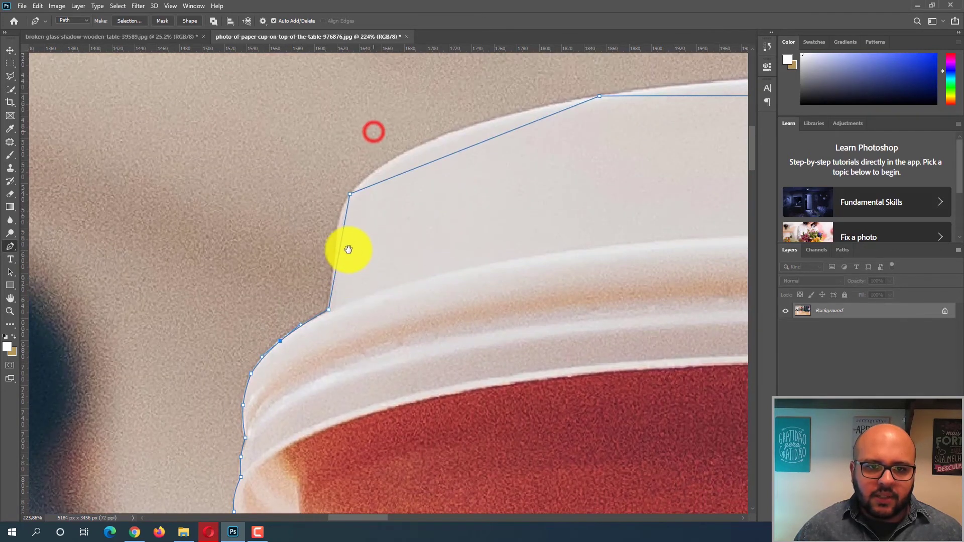
pyautogui.click(344, 234)
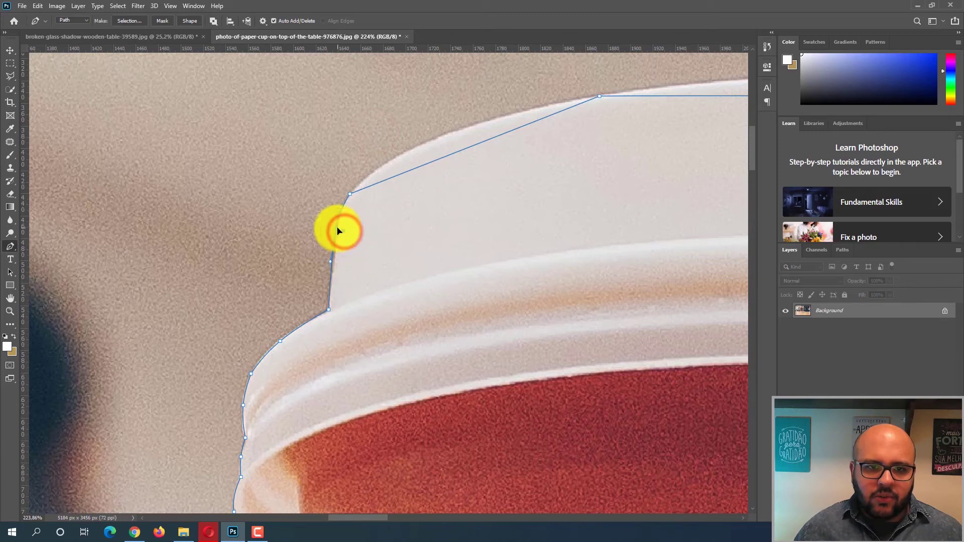
pyautogui.moveTo(447, 151); pyautogui.dragTo(378, 234)
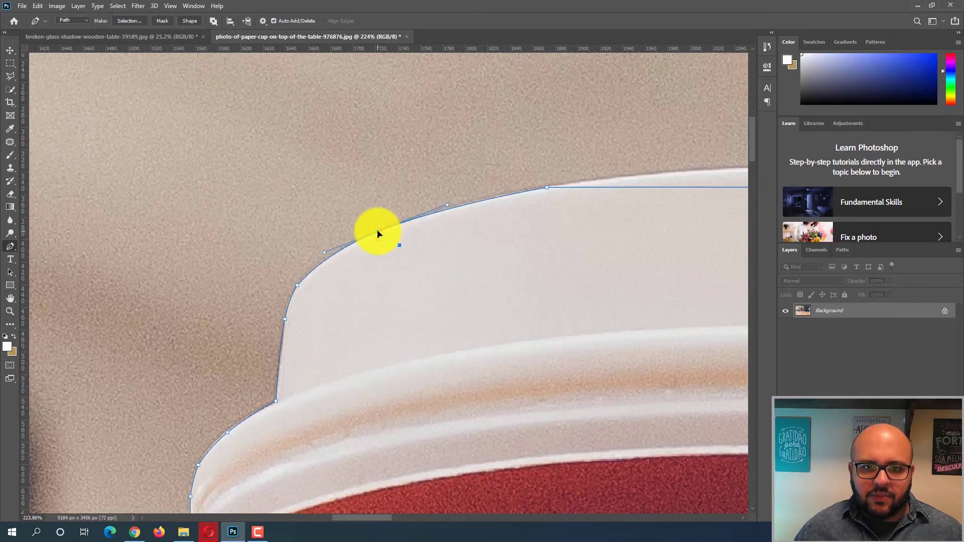
pyautogui.moveTo(527, 211); pyautogui.dragTo(276, 303)
pyautogui.moveTo(483, 313); pyautogui.dragTo(389, 260)
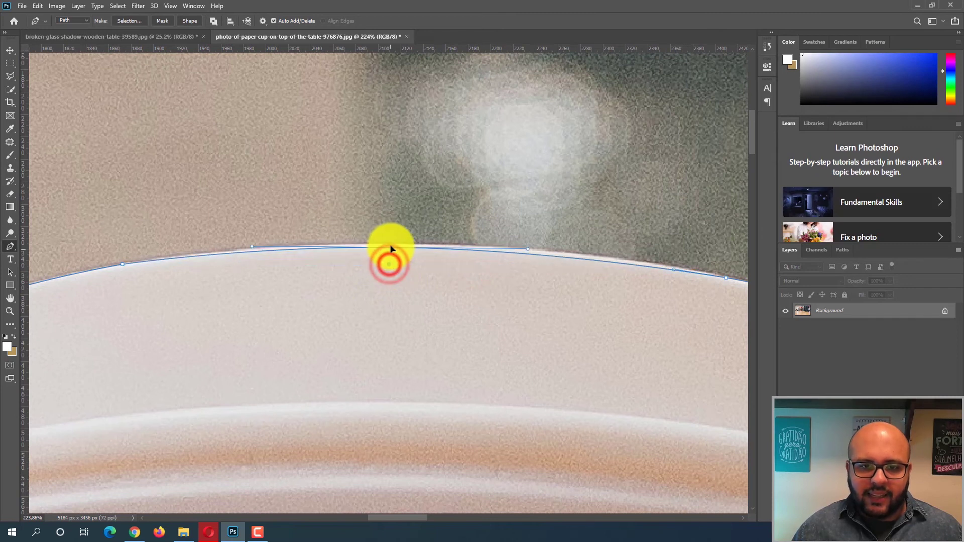
# Refine the path with extra anchors along the right half and right side of the lid's raised top.
pyautogui.moveTo(524, 322); pyautogui.dragTo(263, 319)
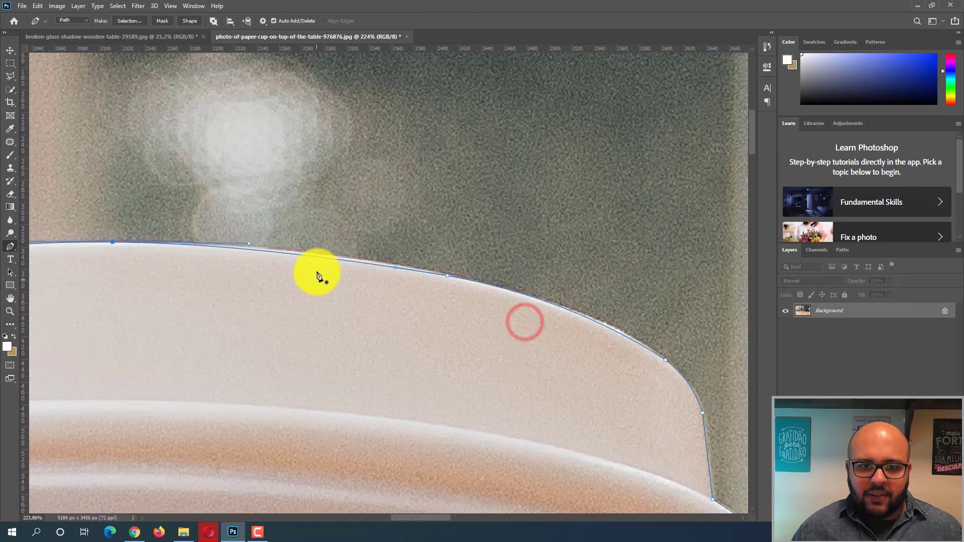
pyautogui.moveTo(342, 265); pyautogui.dragTo(345, 259)
pyautogui.moveTo(572, 347); pyautogui.dragTo(485, 294)
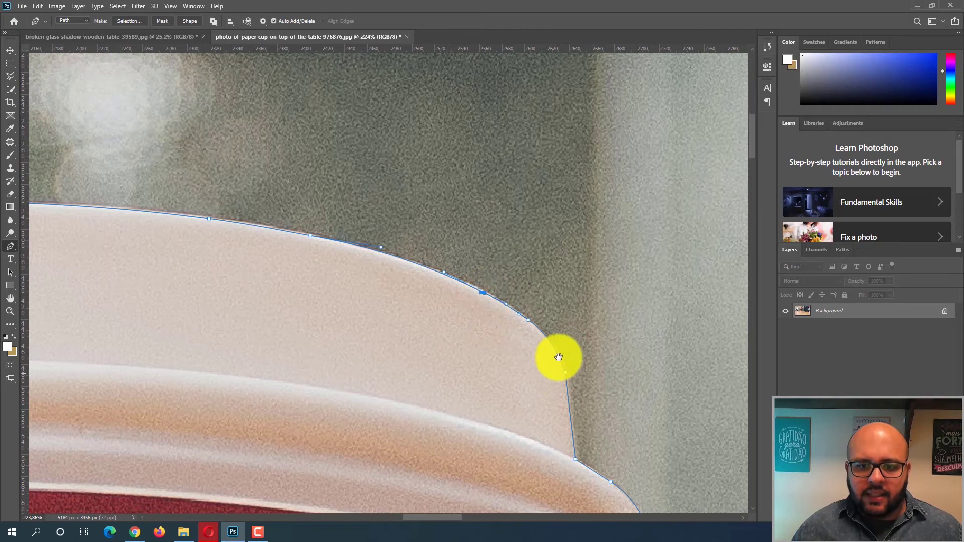
pyautogui.moveTo(558, 355); pyautogui.dragTo(536, 287)
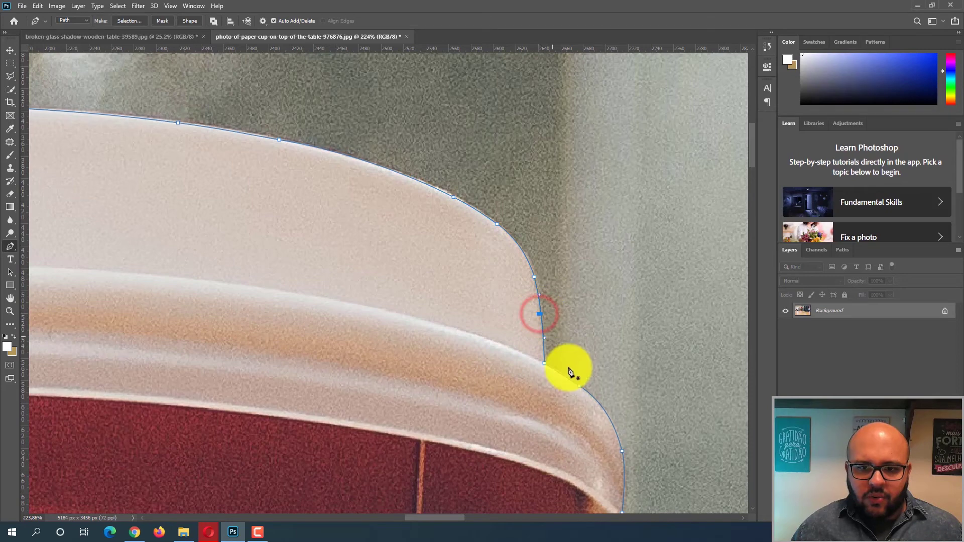
# Check the rest of the outline and convert the cup path into a new anti-aliased selection with a 0-pixel feather.
pyautogui.moveTo(601, 391); pyautogui.dragTo(500, 256)
pyautogui.moveTo(518, 374); pyautogui.dragTo(549, 223)
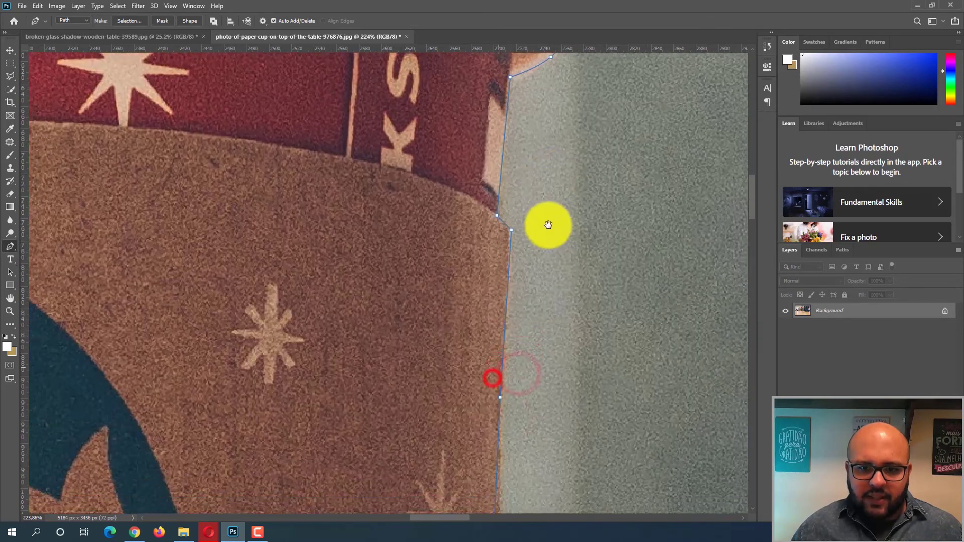
pyautogui.scroll(-8, 551, 250)
pyautogui.scroll(-4, 551, 254)
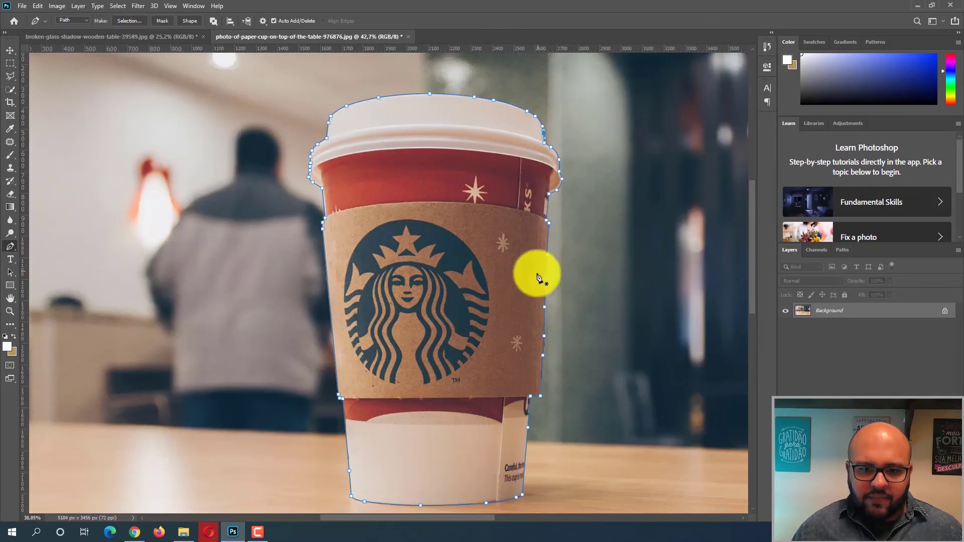
pyautogui.scroll(3, 456, 355)
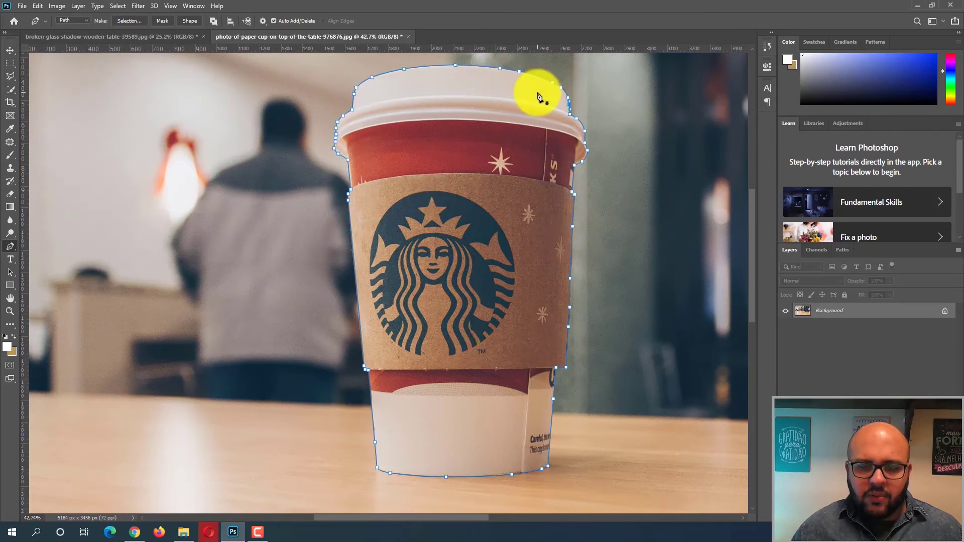
pyautogui.rightClick(479, 261)
pyautogui.click(510, 302)
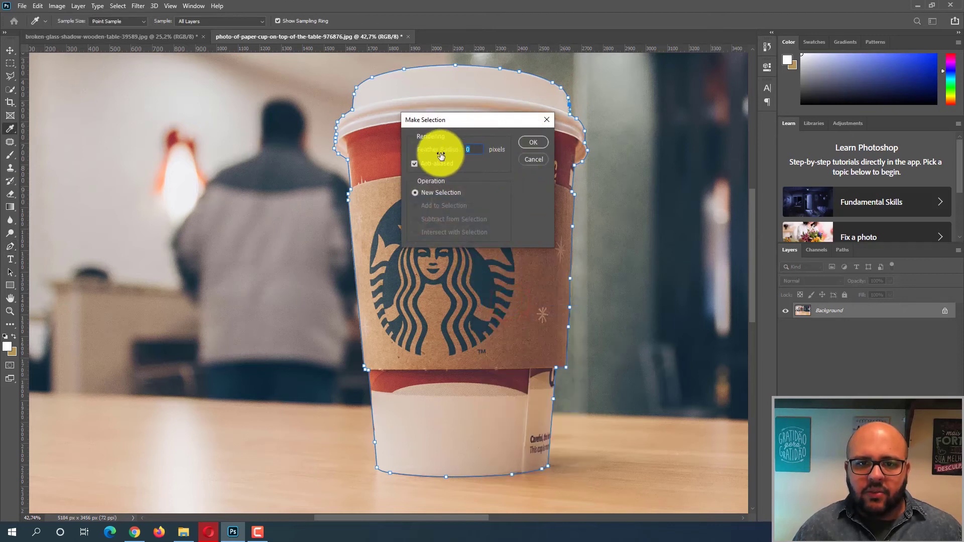
pyautogui.click(538, 144)
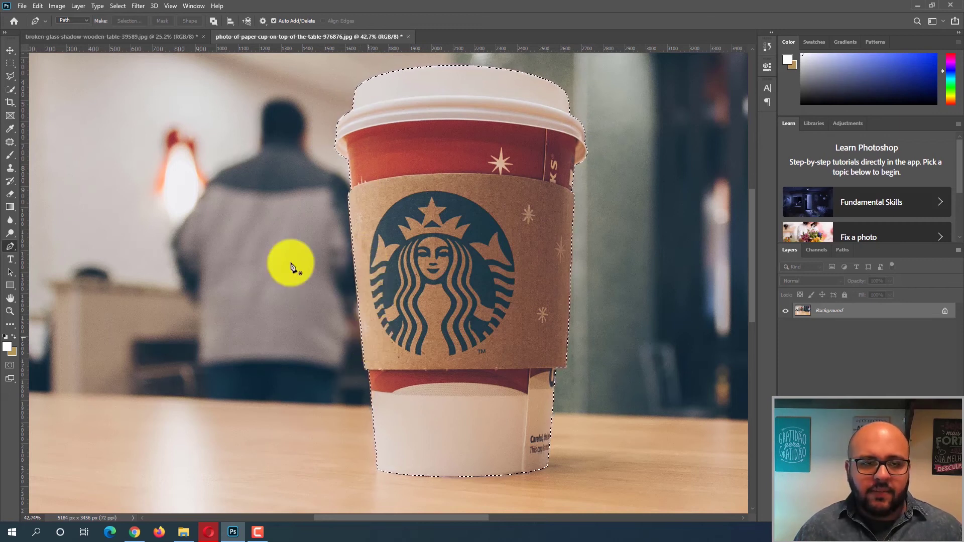
# Copy the selected cup into the wooden-table document and place it standing on the tabletop.
pyautogui.click(174, 36)
pyautogui.hotkey('ctrl', 'v')
pyautogui.click(10, 51)
pyautogui.moveTo(423, 236); pyautogui.dragTo(423, 249)
# Scale the pasted cup down proportionally to about 95%.
pyautogui.hotkey('ctrl', 't')
pyautogui.moveTo(466, 172); pyautogui.dragTo(458, 184)
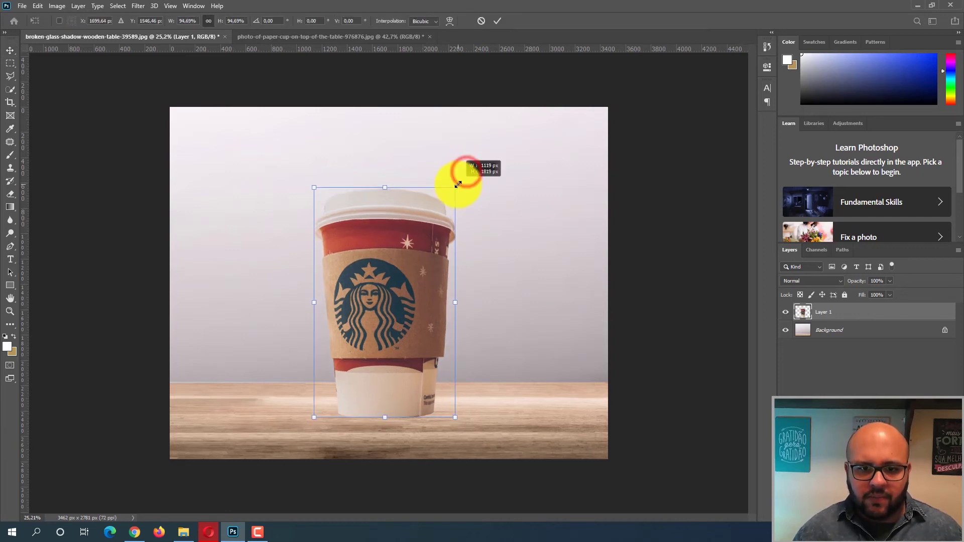
pyautogui.press('Return')
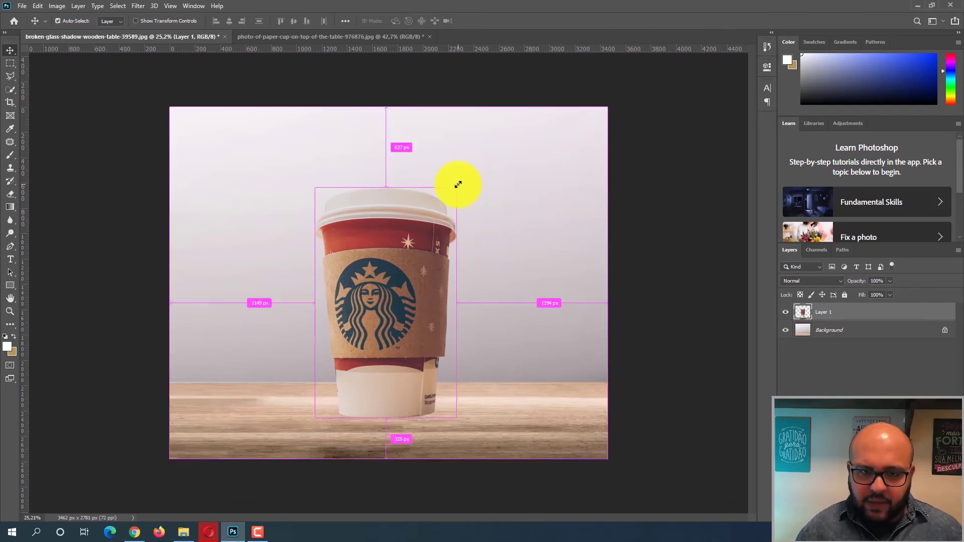
# Try adjusting the cup layer's white and black input levels in Levels, ending at 255 and 0.
pyautogui.hotkey('ctrl', 'l')
pyautogui.moveTo(716, 268); pyautogui.dragTo(712, 268)
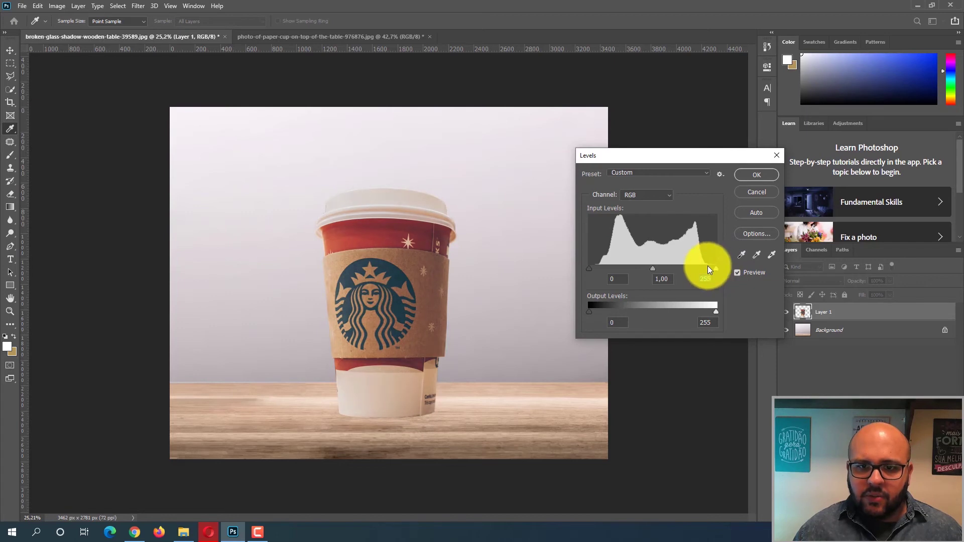
pyautogui.moveTo(592, 270)
pyautogui.mouseDown()
pyautogui.moveTo(603, 267)
pyautogui.moveTo(589, 269)
pyautogui.mouseUp()
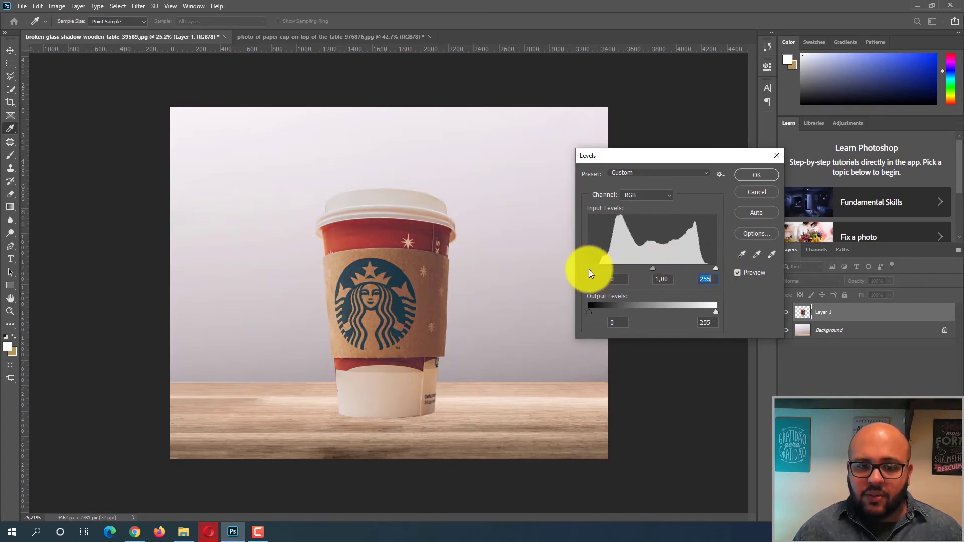
pyautogui.moveTo(590, 271); pyautogui.dragTo(588, 271)
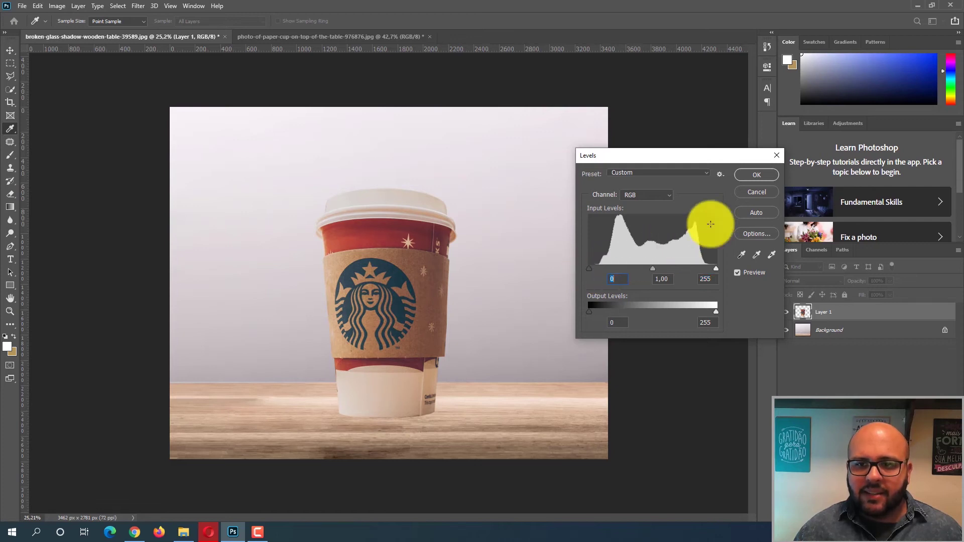
pyautogui.click(757, 174)
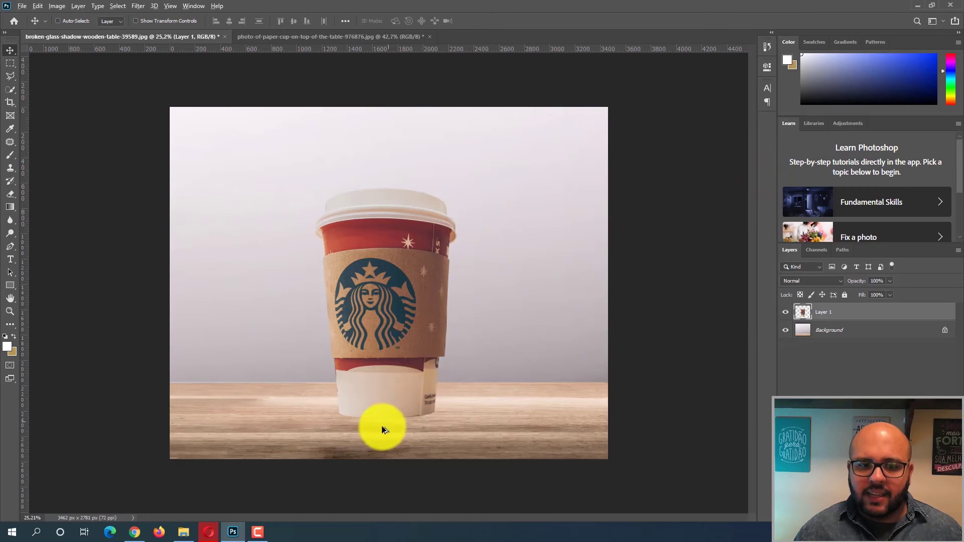
# Add a new empty layer and place it between the cup layer and the background.
pyautogui.scroll(2, 383, 426)
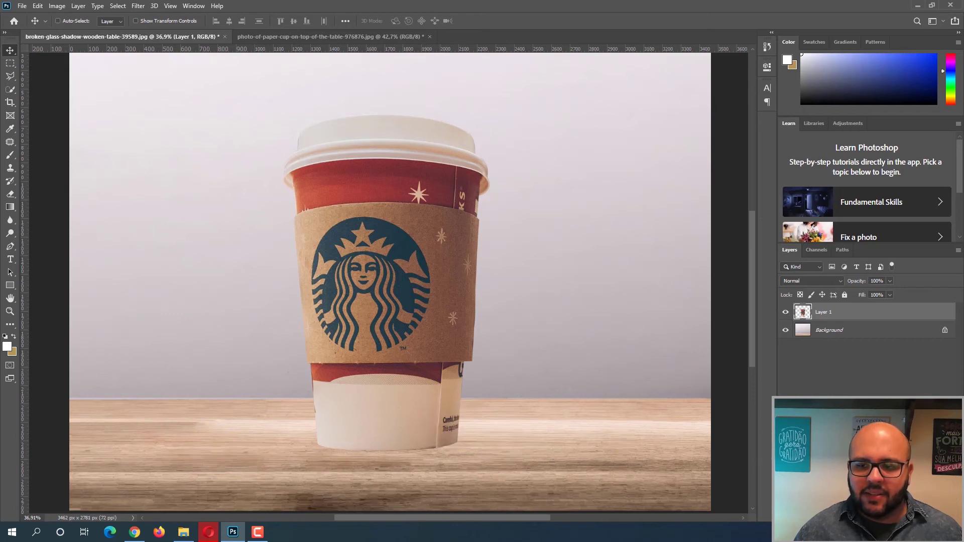
pyautogui.click(897, 517)
pyautogui.moveTo(857, 315); pyautogui.dragTo(854, 336)
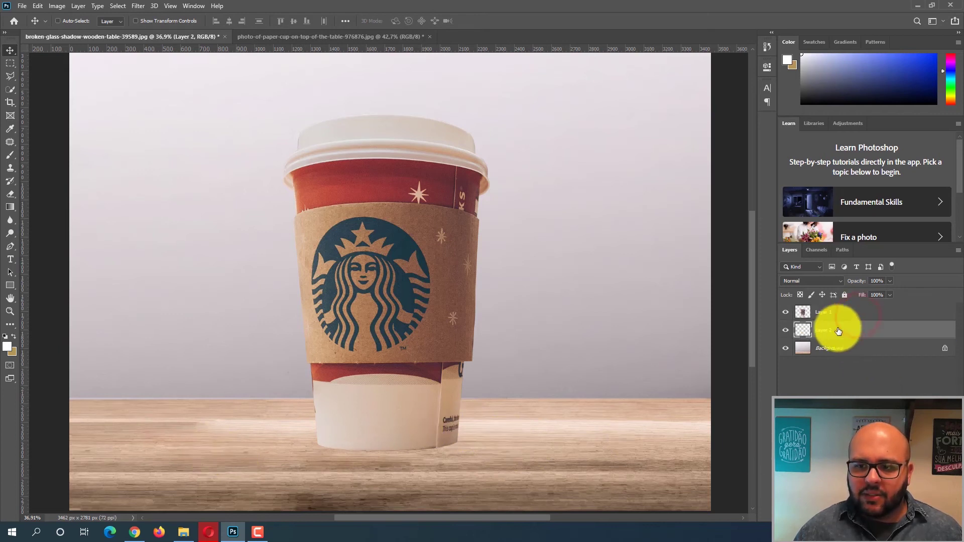
pyautogui.click(786, 312)
pyautogui.click(785, 311)
pyautogui.click(786, 348)
pyautogui.click(786, 348)
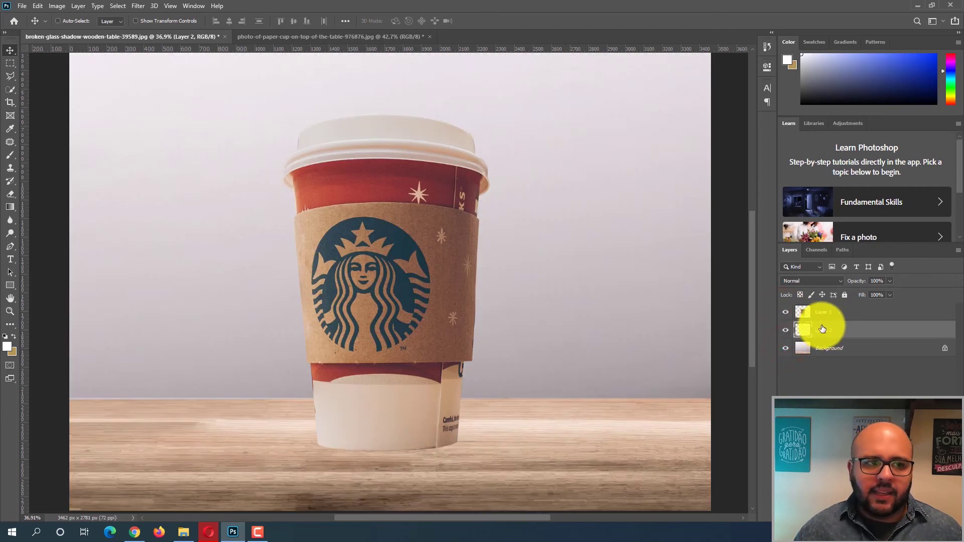
# Draw a flat ellipse shape about 759 × 121 px around the cup's base and fill it with black.
pyautogui.click(10, 64)
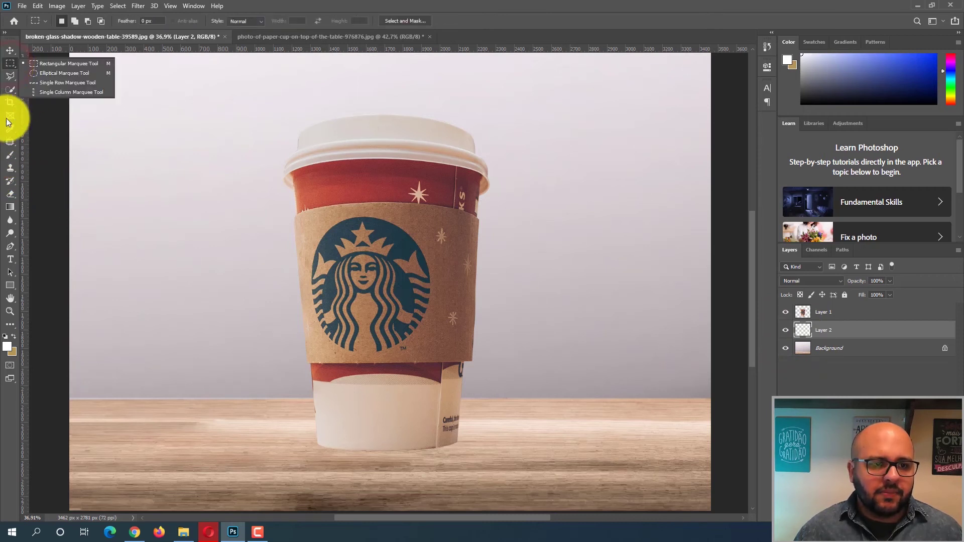
pyautogui.click(15, 286)
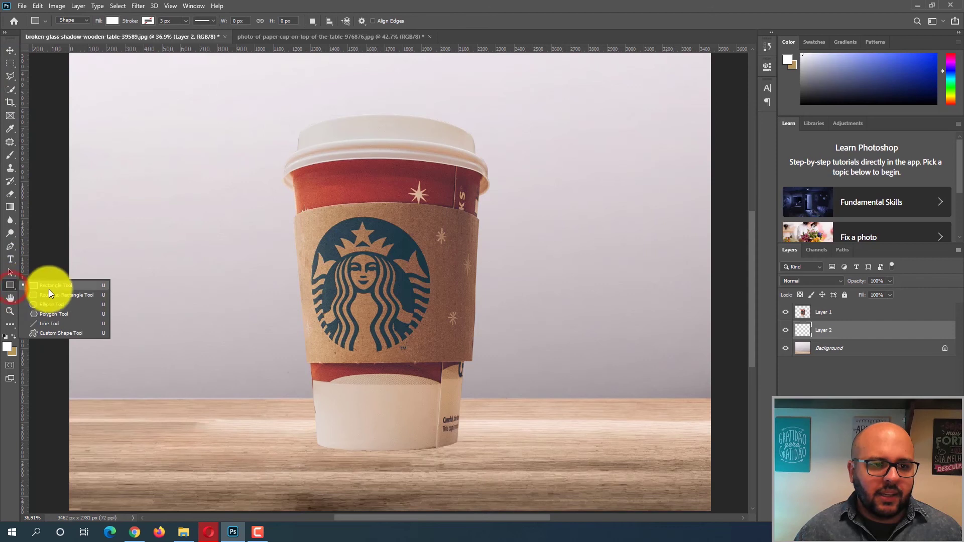
pyautogui.click(52, 305)
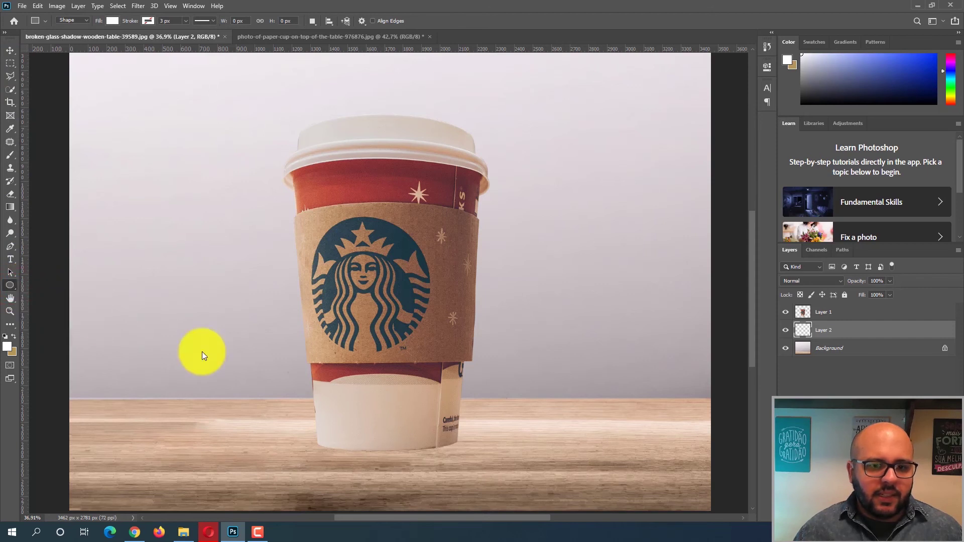
pyautogui.moveTo(316, 429); pyautogui.dragTo(455, 450)
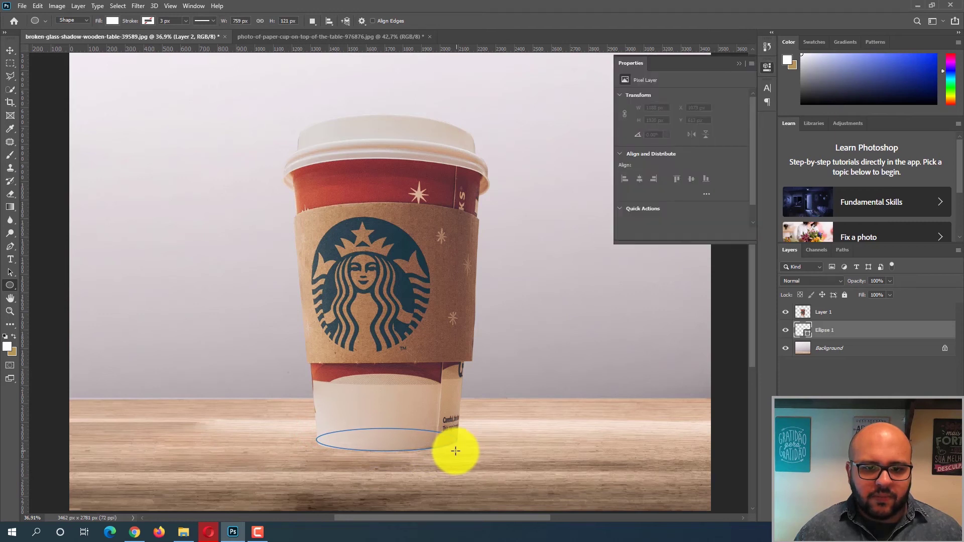
pyautogui.click(112, 22)
pyautogui.click(76, 74)
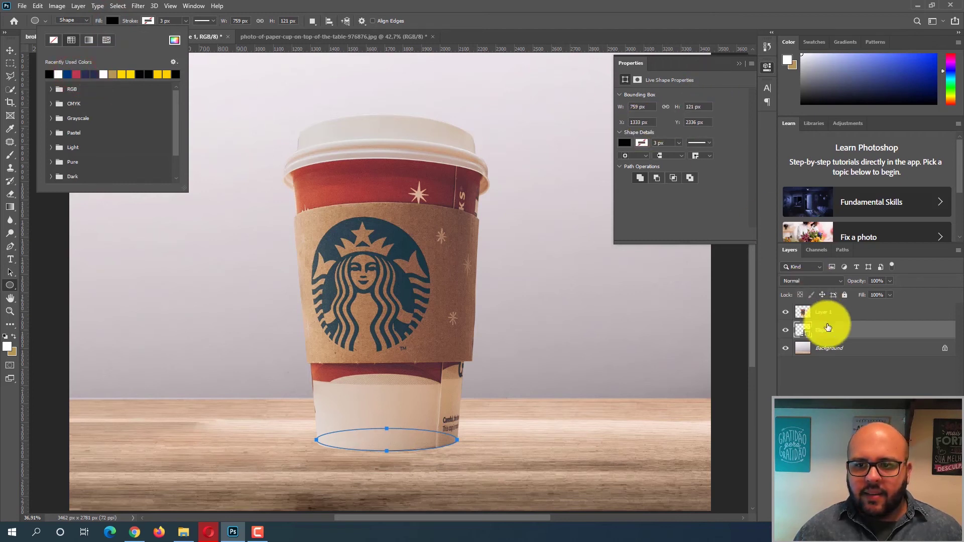
pyautogui.click(828, 328)
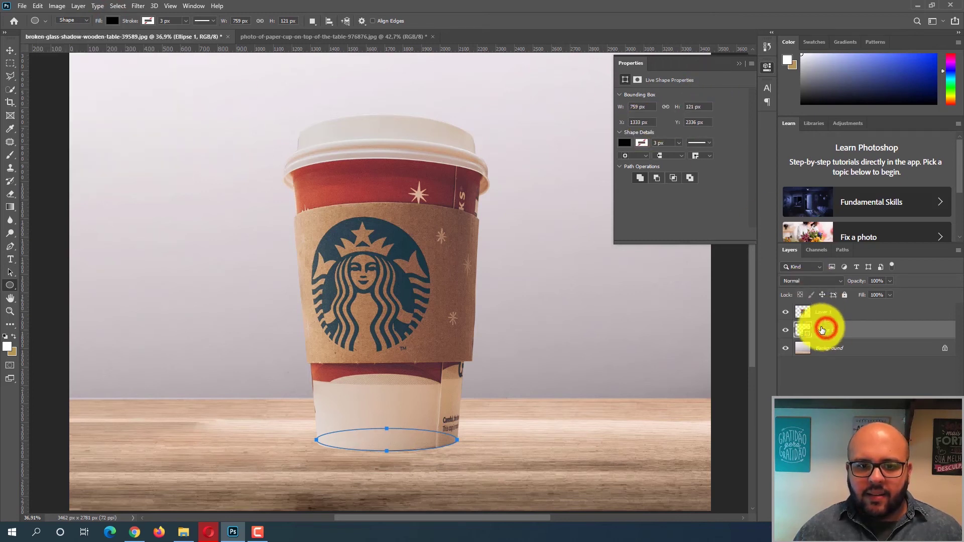
# Rasterize the black ellipse layer and undo the trial move below the cup.
pyautogui.click(10, 50)
pyautogui.moveTo(397, 442); pyautogui.dragTo(402, 459)
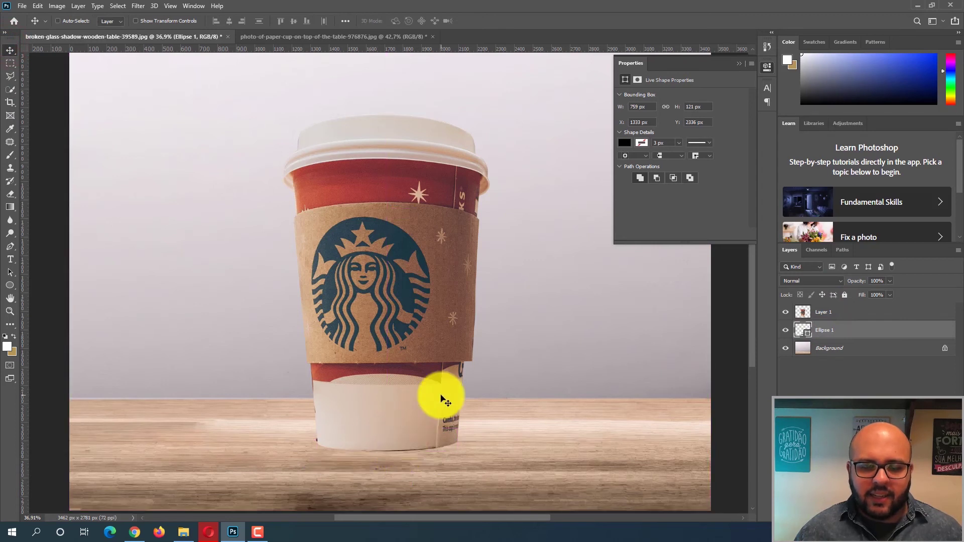
pyautogui.rightClick(840, 337)
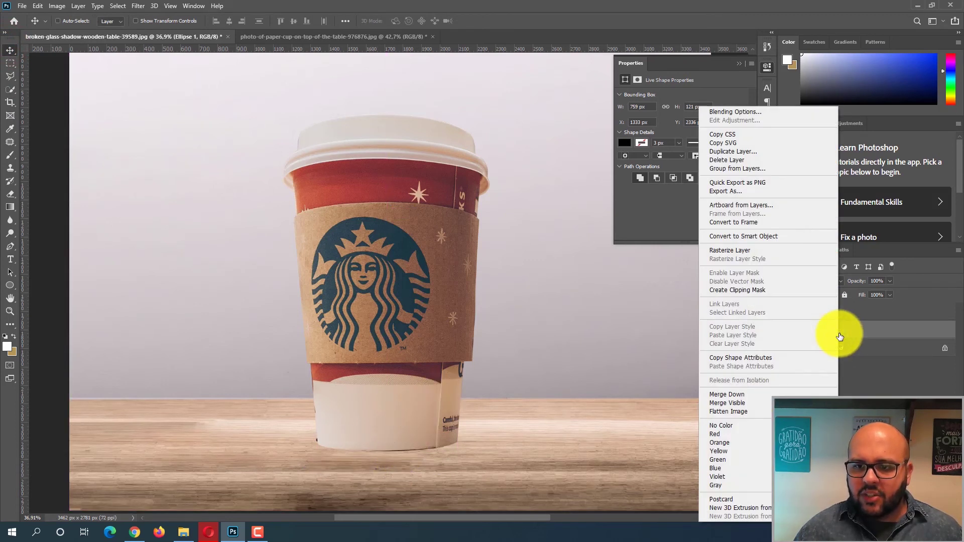
pyautogui.click(764, 251)
pyautogui.moveTo(415, 443); pyautogui.dragTo(408, 469)
pyautogui.hotkey('ctrl', 'z')
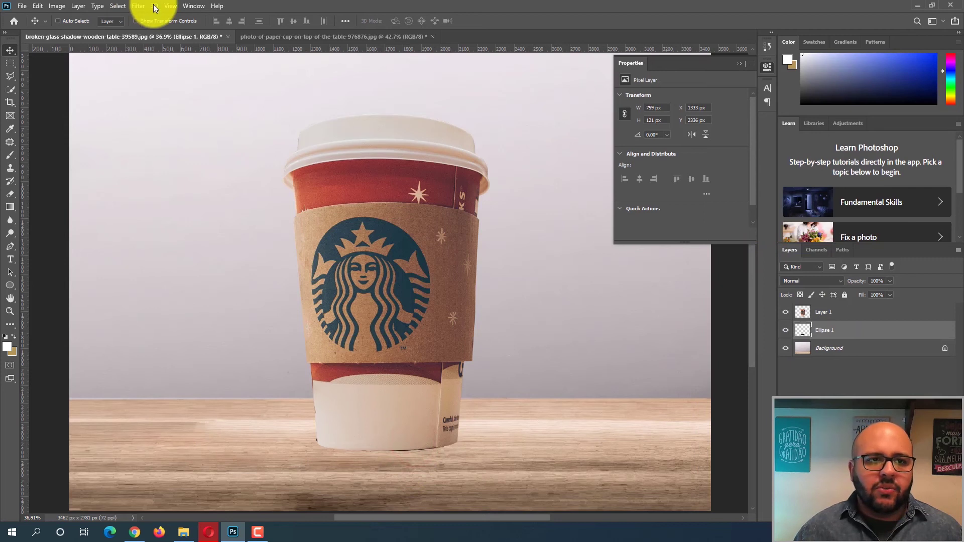
# Soften the edges of the rasterized ellipse with a light Gaussian Blur.
pyautogui.click(138, 6)
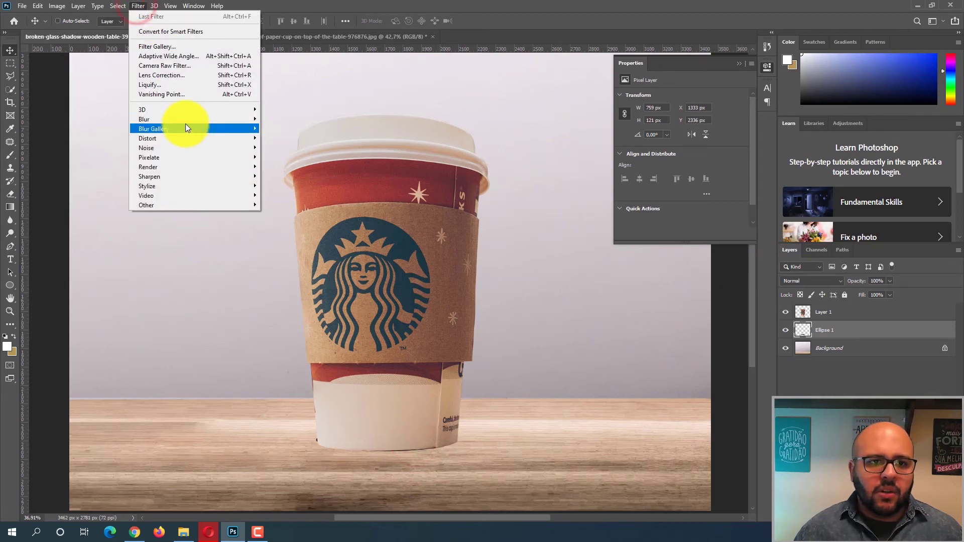
pyautogui.moveTo(186, 121)
pyautogui.click(302, 158)
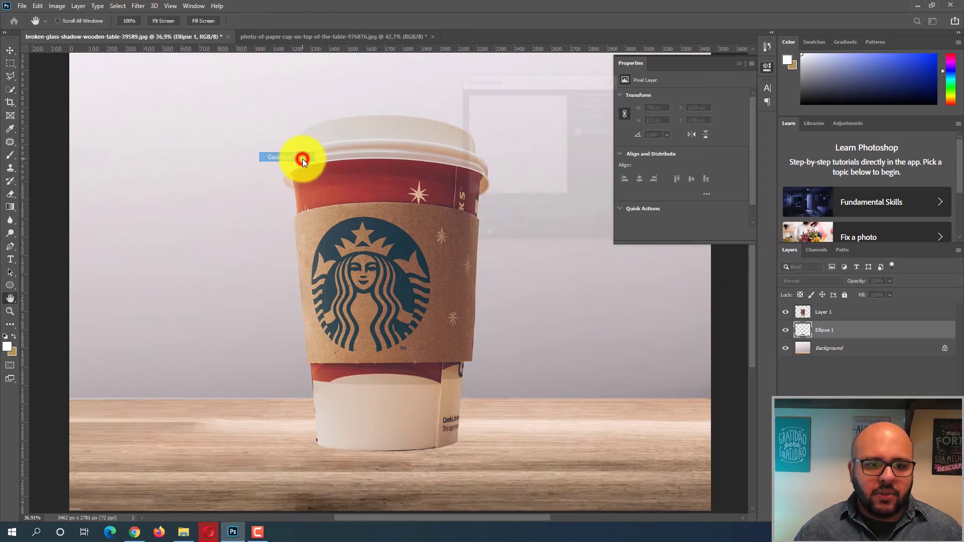
pyautogui.click(493, 234)
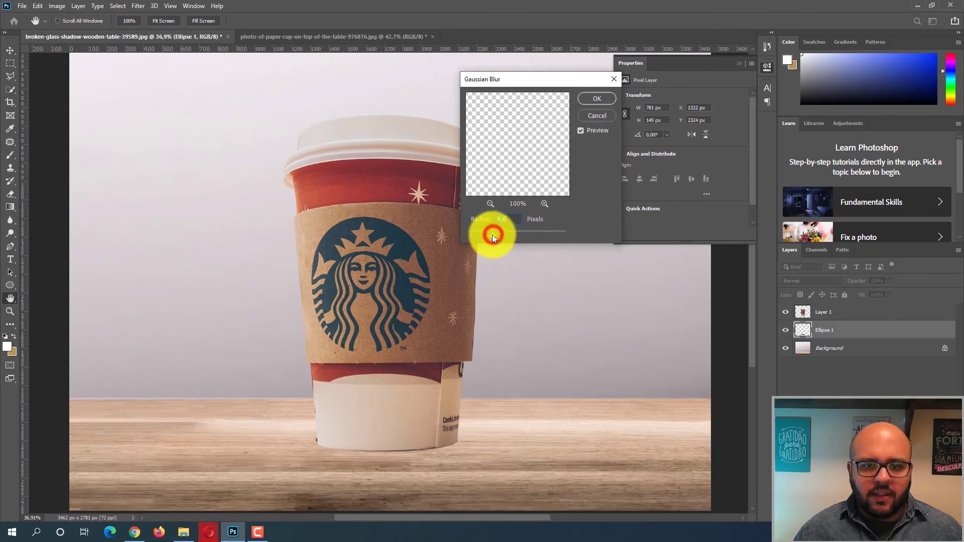
pyautogui.click(602, 98)
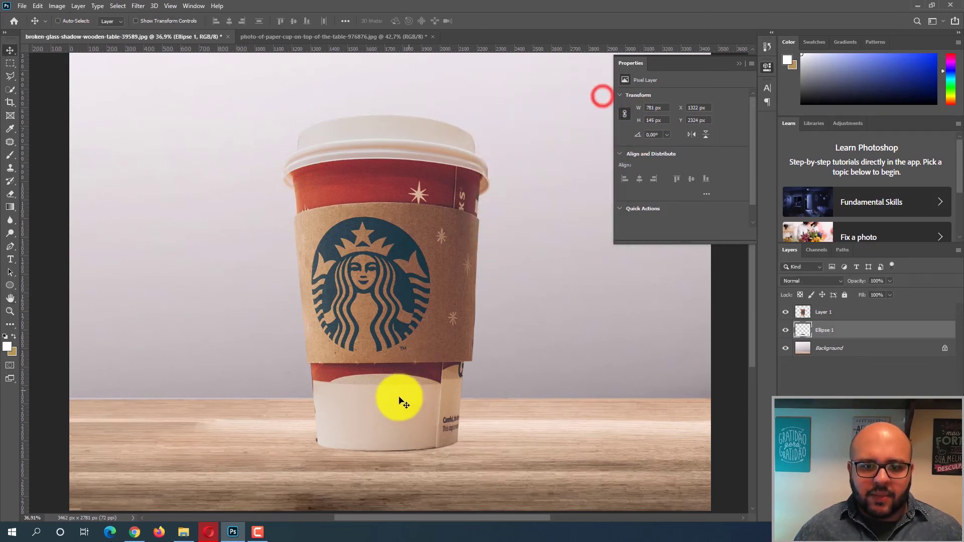
# Nudge the blurred ellipse down about 8 px and 1 px left as a contact shadow beneath the cup.
pyautogui.press('v')
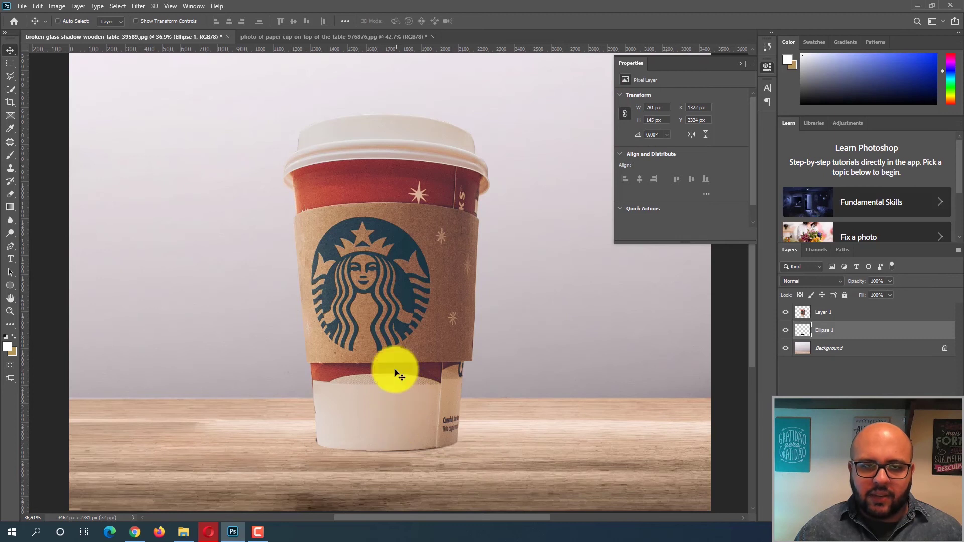
pyautogui.press('ctrl')
pyautogui.hotkey('shift', 'Down')
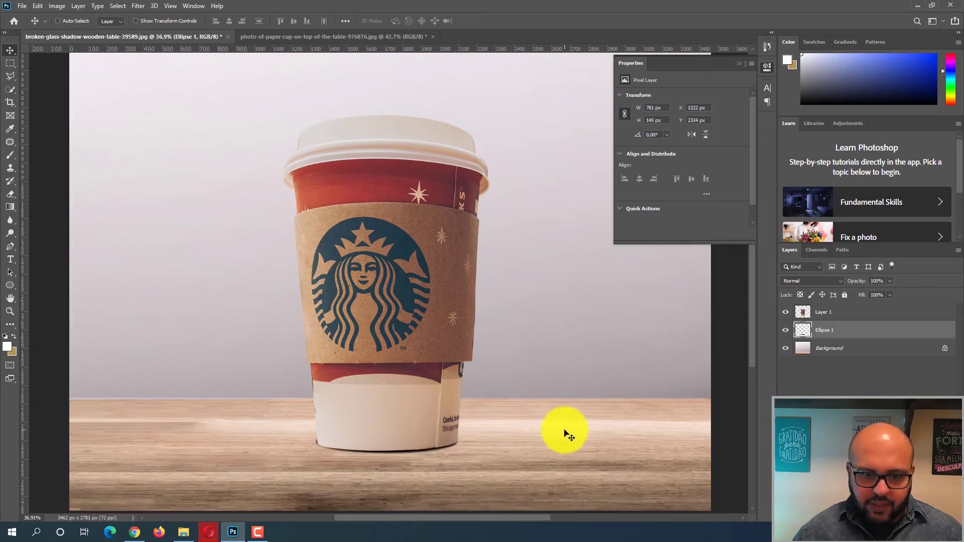
pyautogui.press('Up')
pyautogui.press('Up')
pyautogui.press('Up')
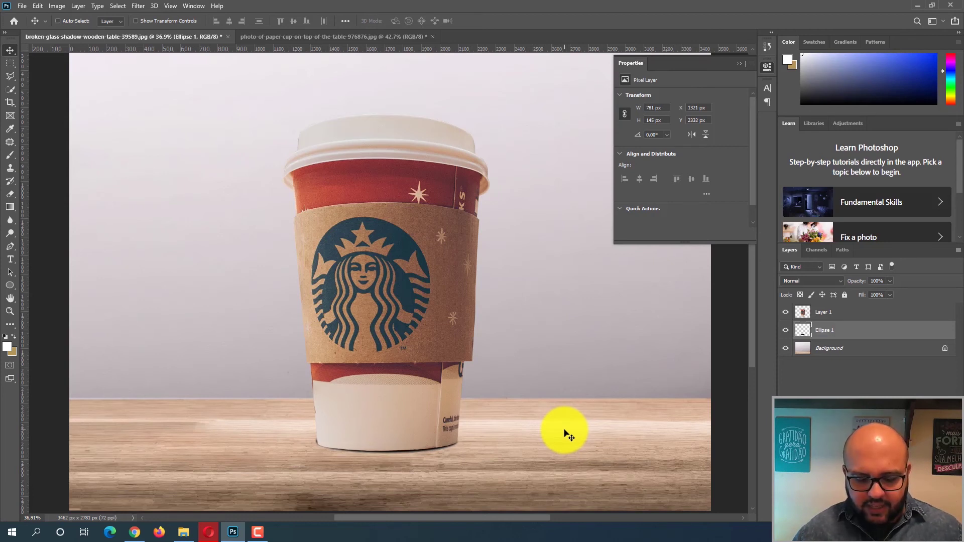
# Duplicate the ellipse shadow layer and apply a Motion Blur to the copy at angle 0° with a distance of just over 1000 pixels.
pyautogui.press('ctrl')
pyautogui.hotkey('ctrl', 'j')
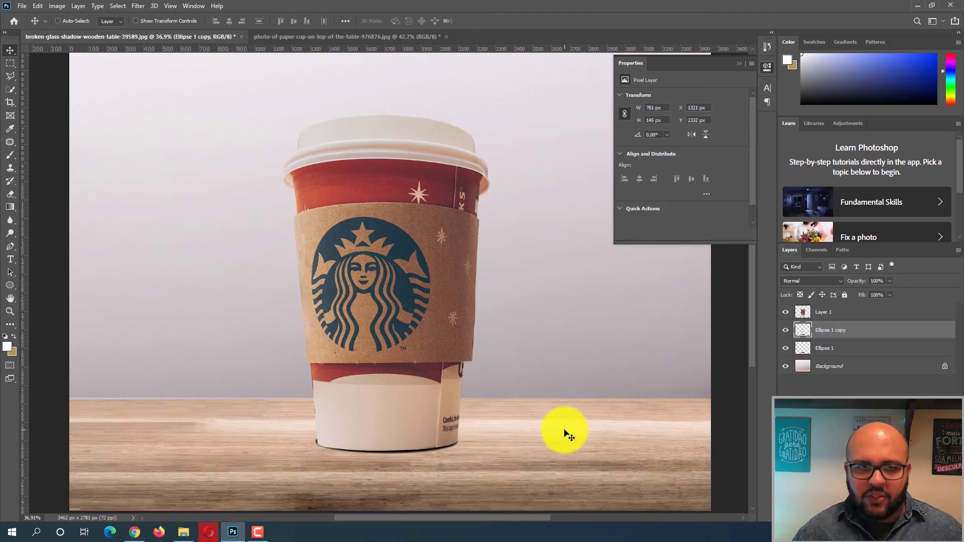
pyautogui.click(142, 6)
pyautogui.click(156, 120)
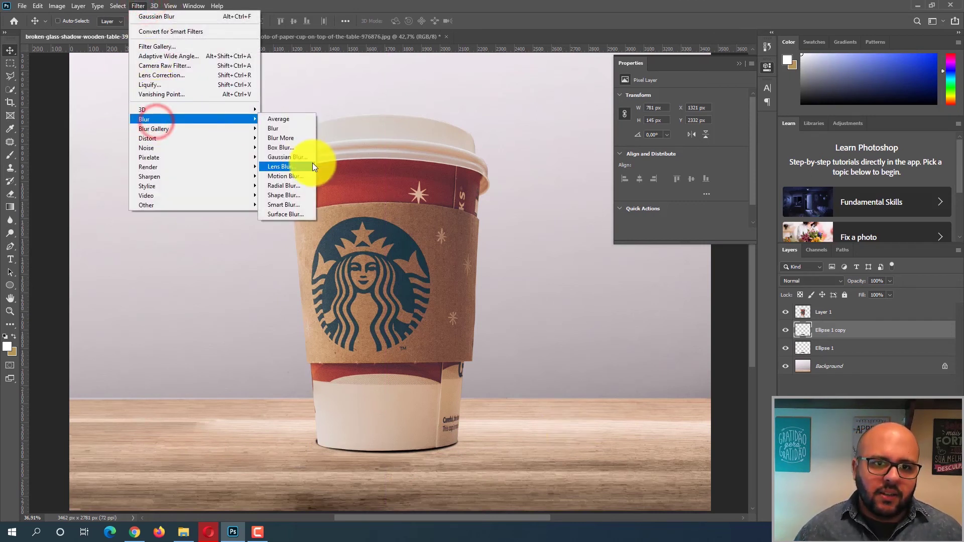
pyautogui.click(301, 179)
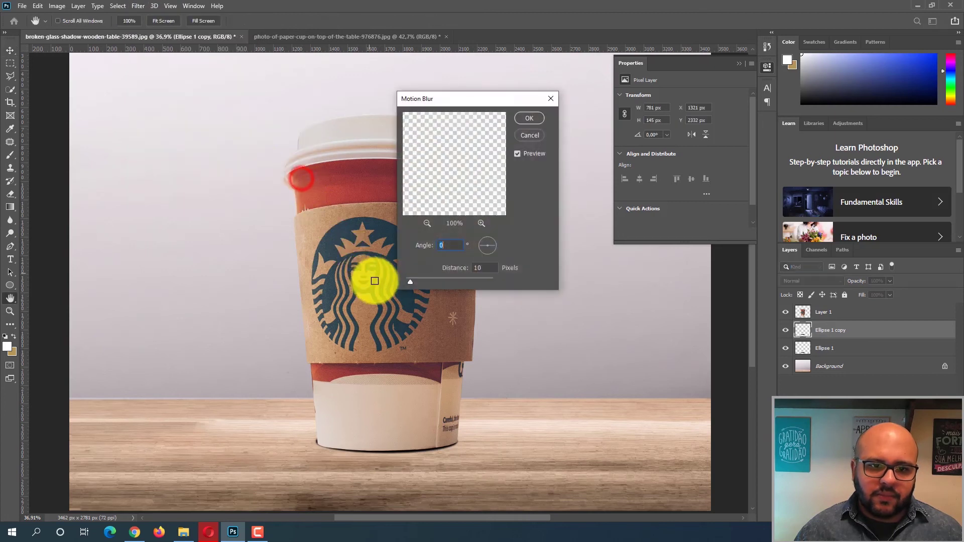
pyautogui.moveTo(492, 243); pyautogui.dragTo(501, 245)
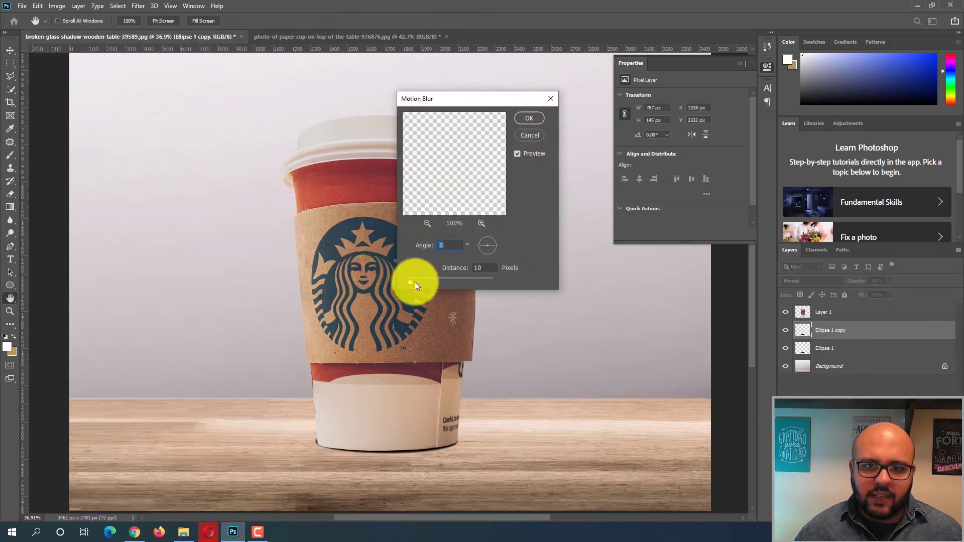
pyautogui.moveTo(423, 279); pyautogui.dragTo(480, 279)
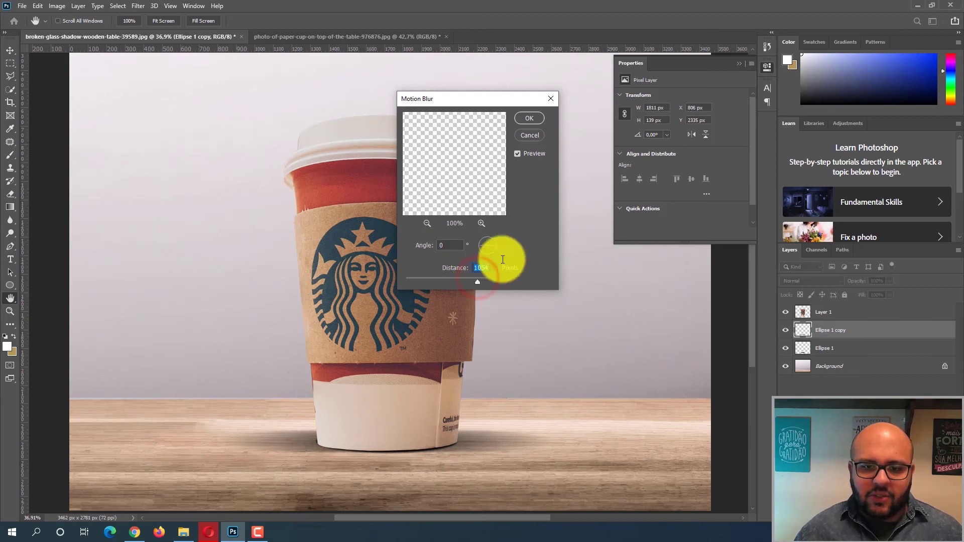
pyautogui.click(521, 120)
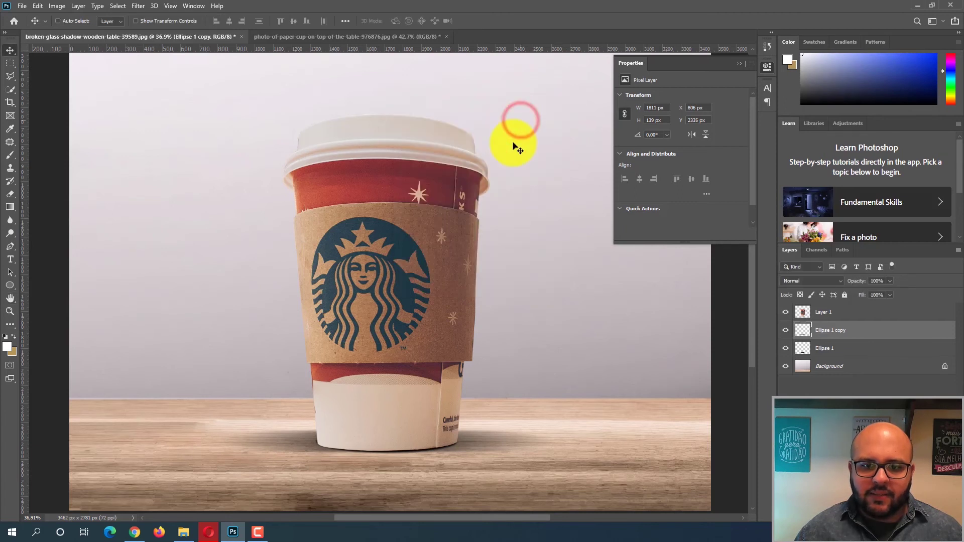
# Apply a Gaussian Blur with a 15.3-pixel radius to the original Ellipse 1 shadow layer.
pyautogui.scroll(-3, 486, 218)
pyautogui.scroll(2, 444, 249)
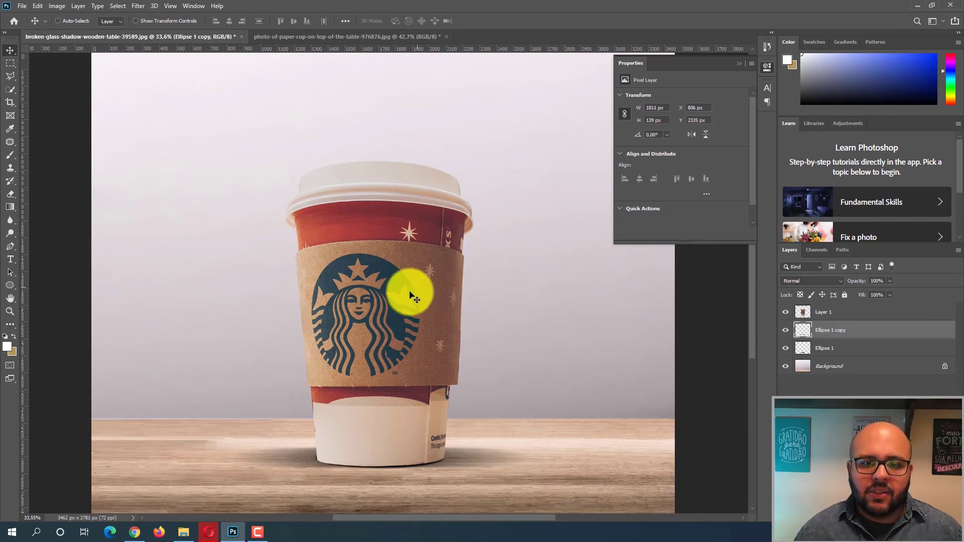
pyautogui.scroll(-1, 395, 353)
pyautogui.scroll(-1, 396, 353)
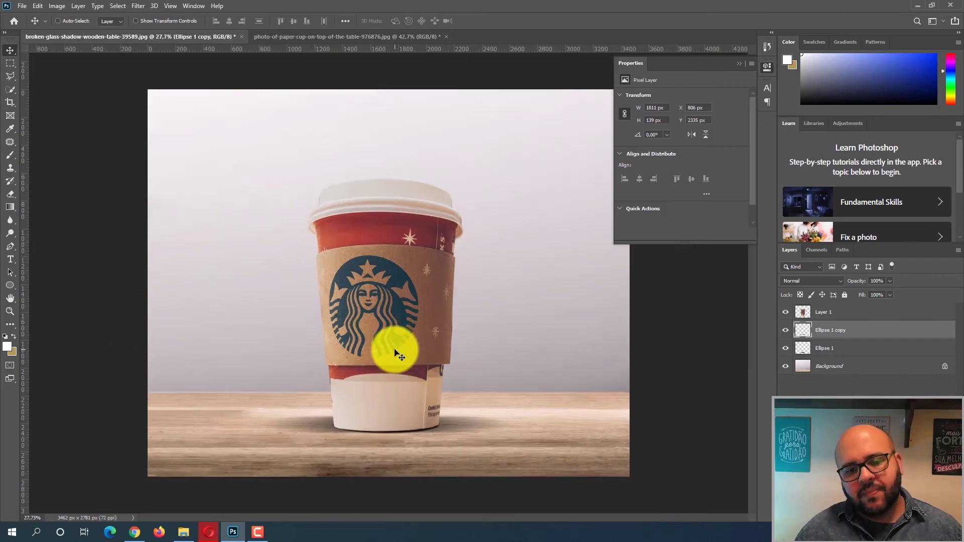
pyautogui.scroll(1, 395, 353)
pyautogui.click(826, 348)
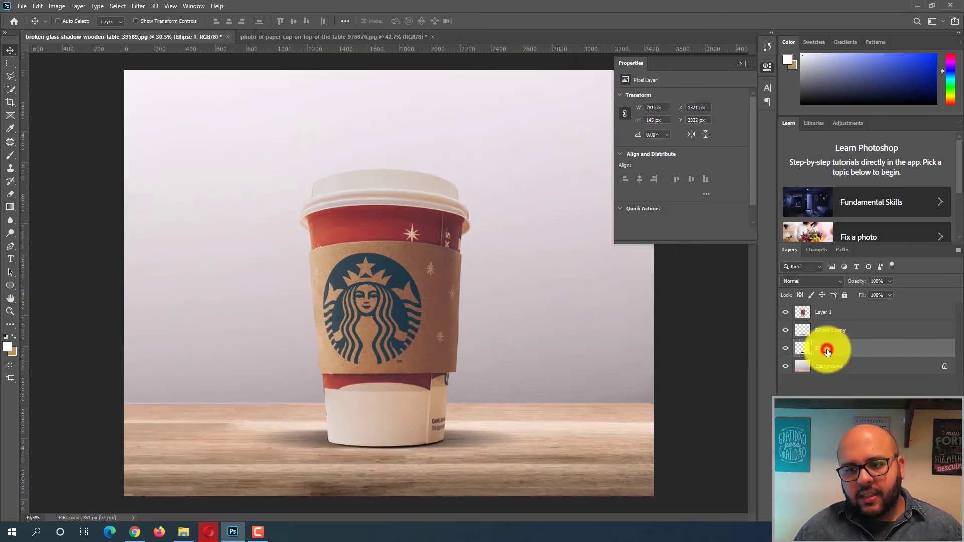
pyautogui.click(143, 7)
pyautogui.click(156, 119)
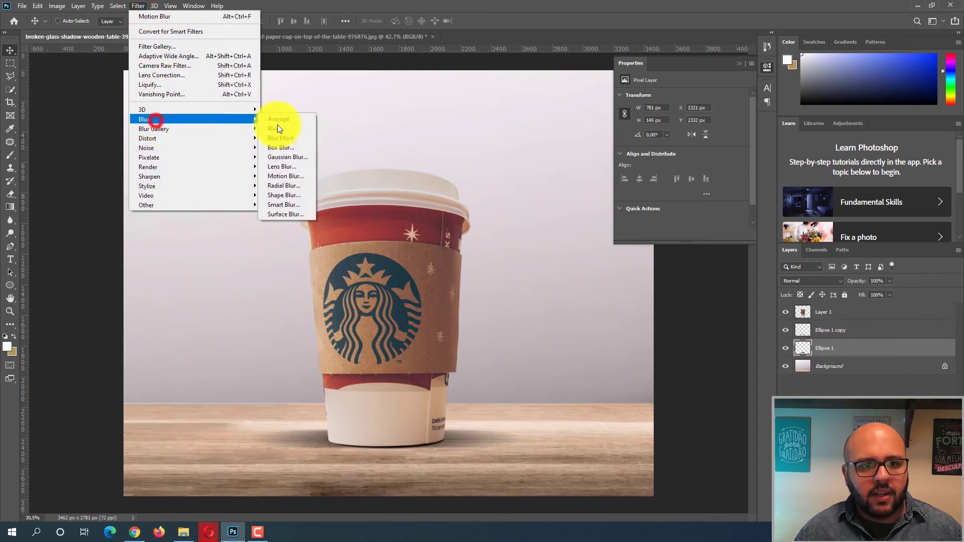
pyautogui.click(290, 158)
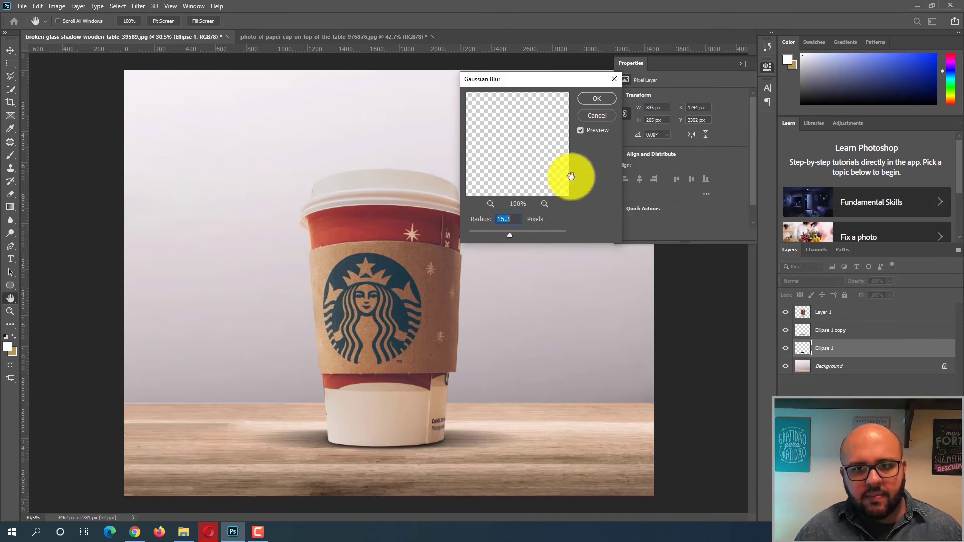
pyautogui.click(601, 100)
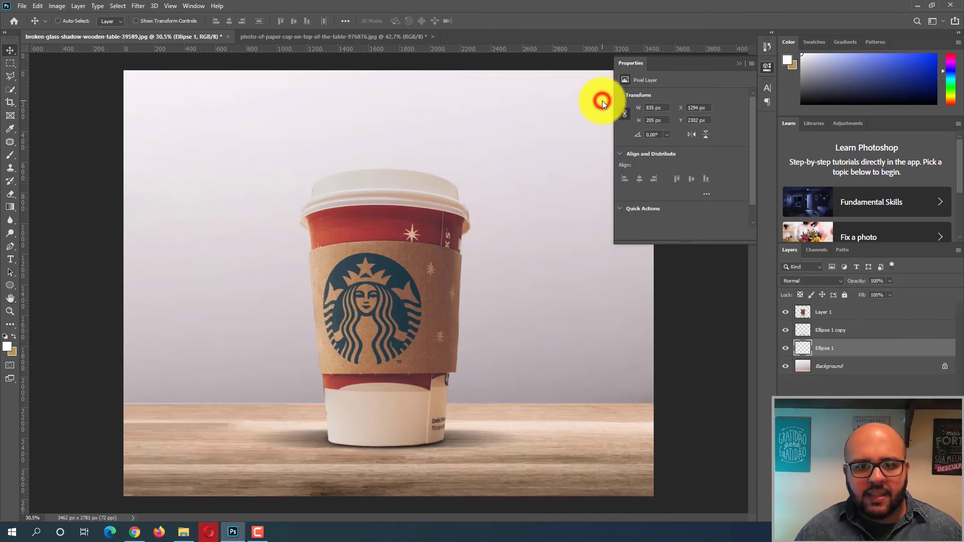
# Lower the opacity of the motion-blurred Ellipse 1 copy shadow layer to 83%.
pyautogui.click(888, 282)
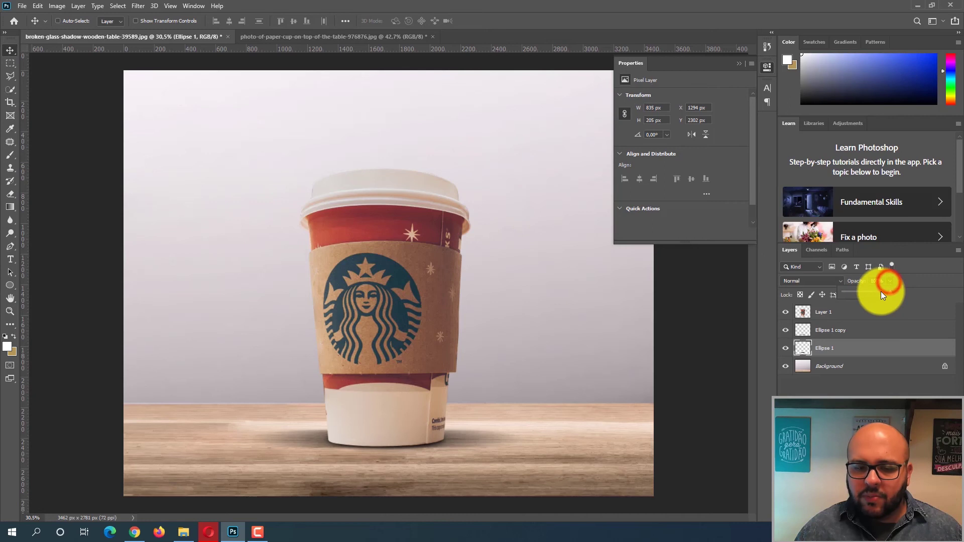
pyautogui.click(852, 328)
pyautogui.moveTo(875, 292)
pyautogui.mouseDown()
pyautogui.moveTo(866, 292)
pyautogui.moveTo(882, 291)
pyautogui.mouseUp()
pyautogui.click(420, 275)
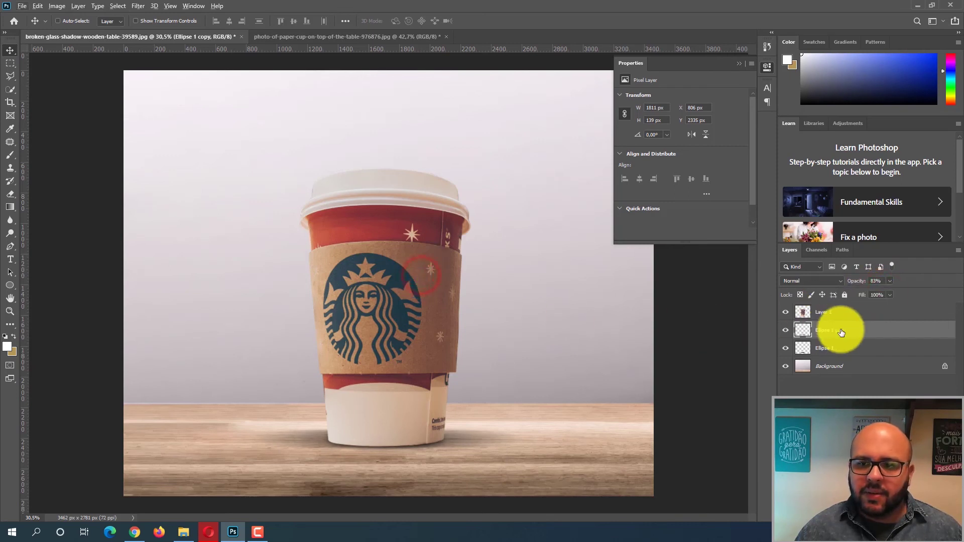
# Nudge the cup and both ellipse shadow layers 10 px left together, and group them as "copo e sombra".
pyautogui.click(836, 346)
pyautogui.keyDown('shift'); pyautogui.click(853, 320); pyautogui.keyUp('shift')
pyautogui.press('Left')
pyautogui.press('Left')
pyautogui.press('Left')
pyautogui.press('Left')
pyautogui.press('Left')
pyautogui.press('Left')
pyautogui.press('Left')
pyautogui.press('Left')
pyautogui.press('Left')
pyautogui.press('Left')
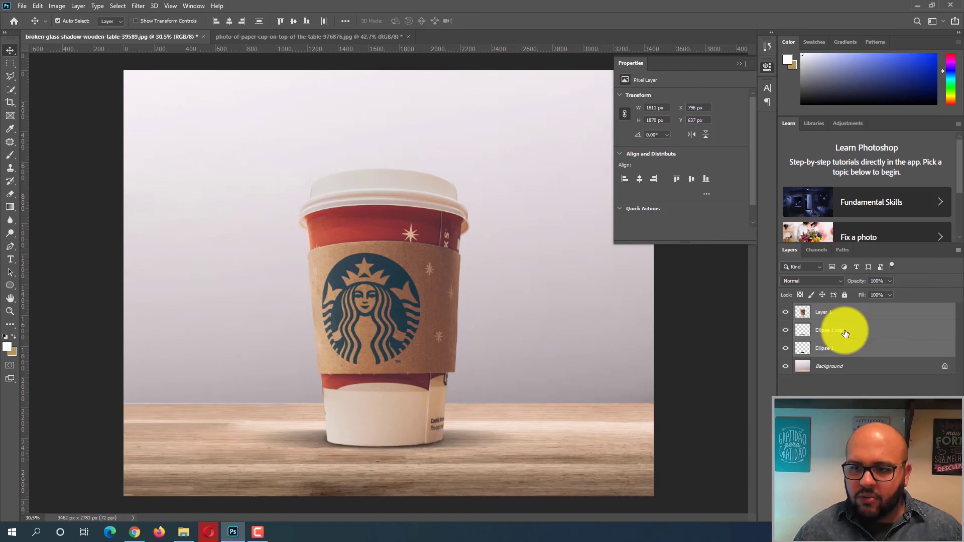
pyautogui.hotkey('ctrl', 'g')
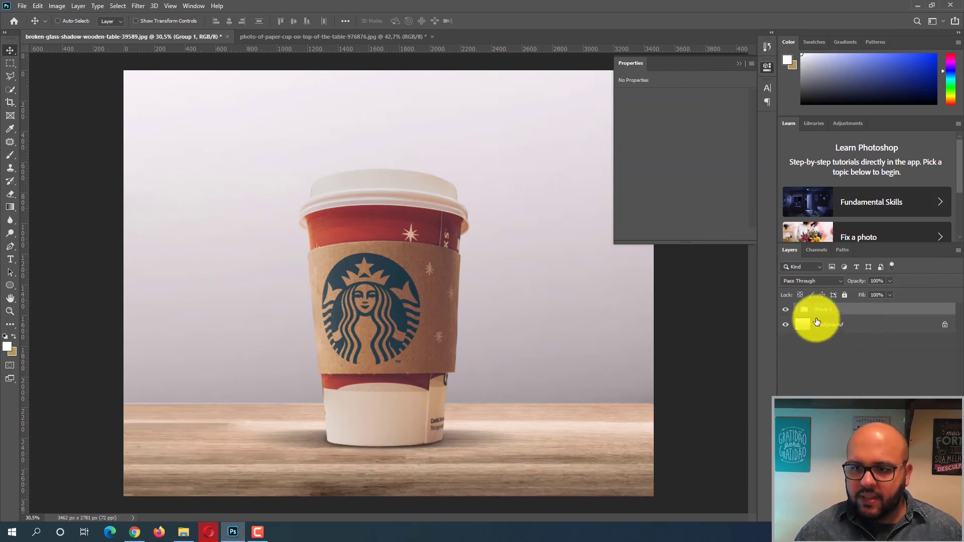
pyautogui.click(741, 62)
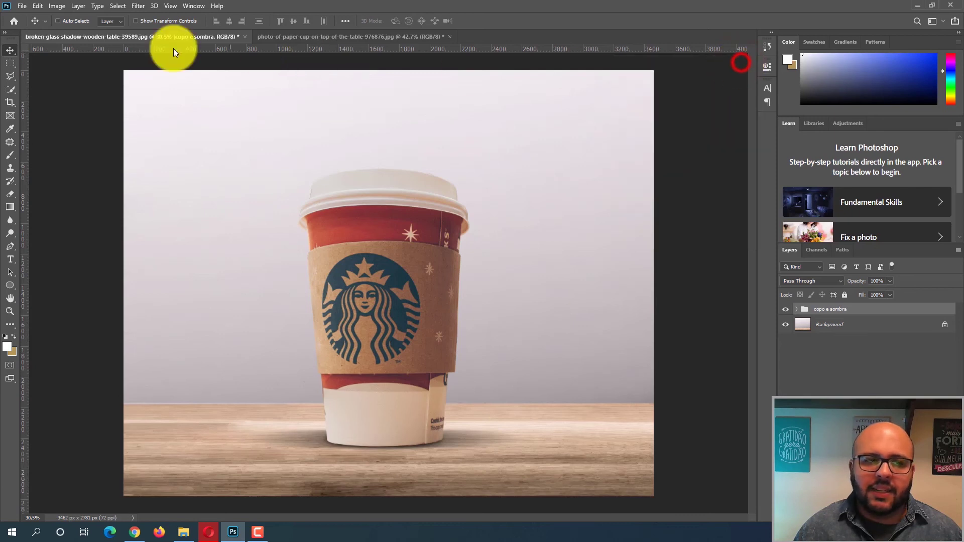
# Save the composite on the computer in the Post 22 folder as a layered Photoshop file named "copo starbucks".
pyautogui.click(27, 5)
pyautogui.click(62, 127)
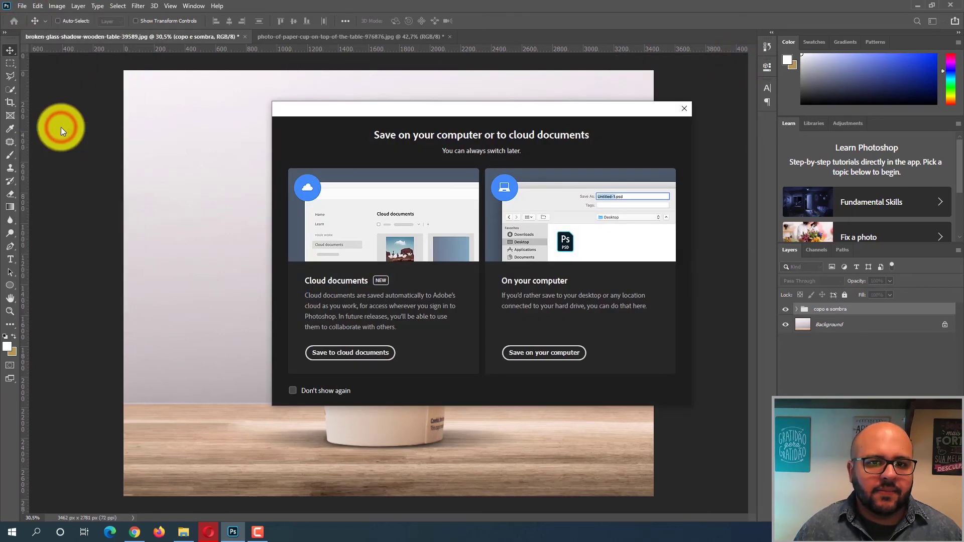
pyautogui.click(529, 349)
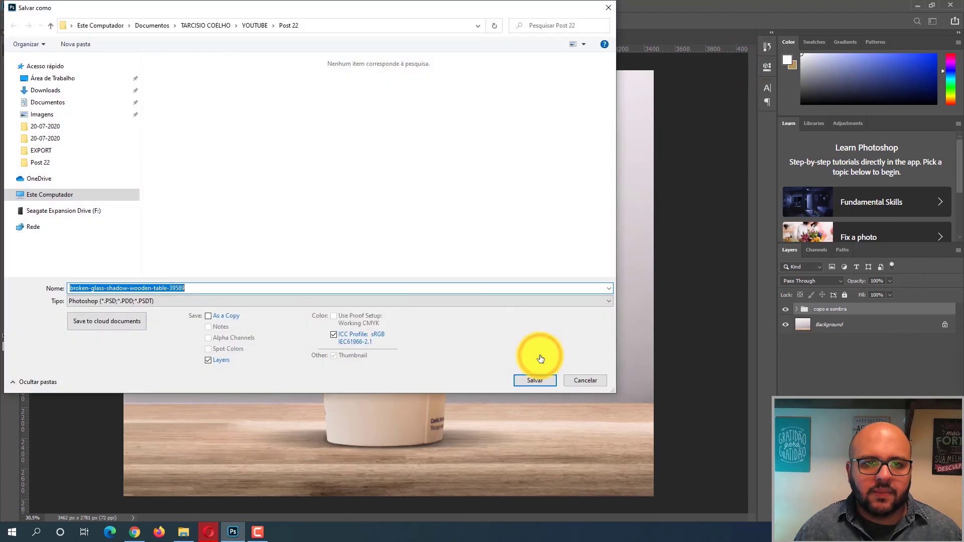
pyautogui.click(153, 302)
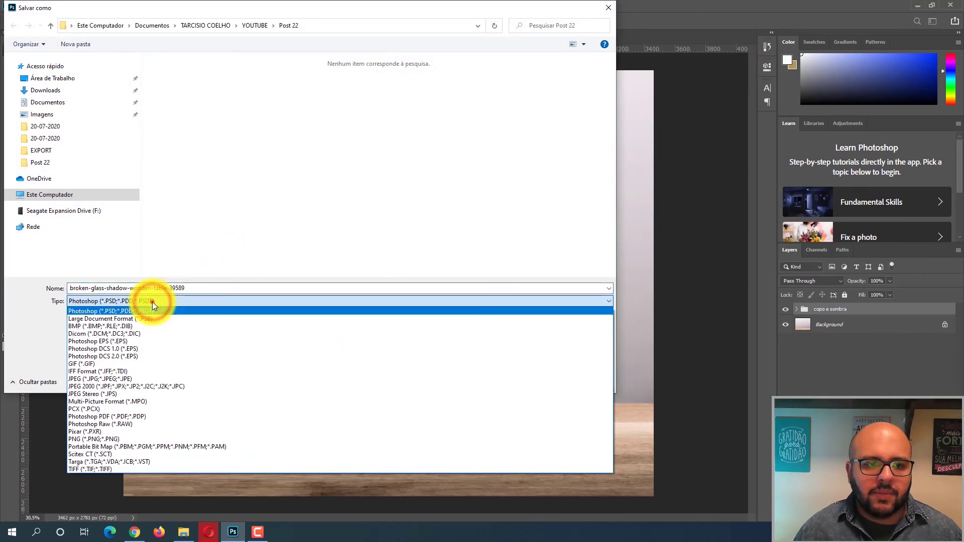
pyautogui.click(152, 302)
pyautogui.click(212, 289)
pyautogui.write('copo starbucks')
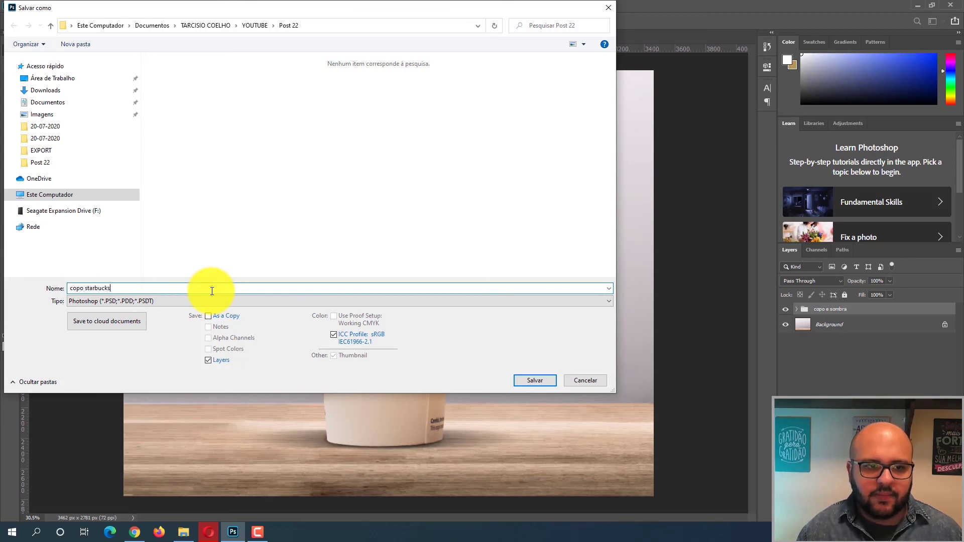
pyautogui.press('Return')
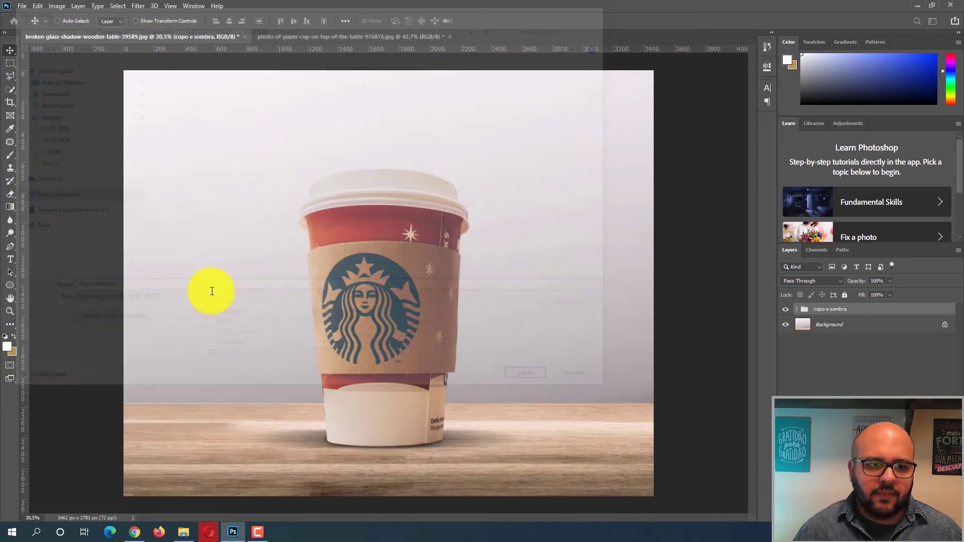
pyautogui.press('Return')
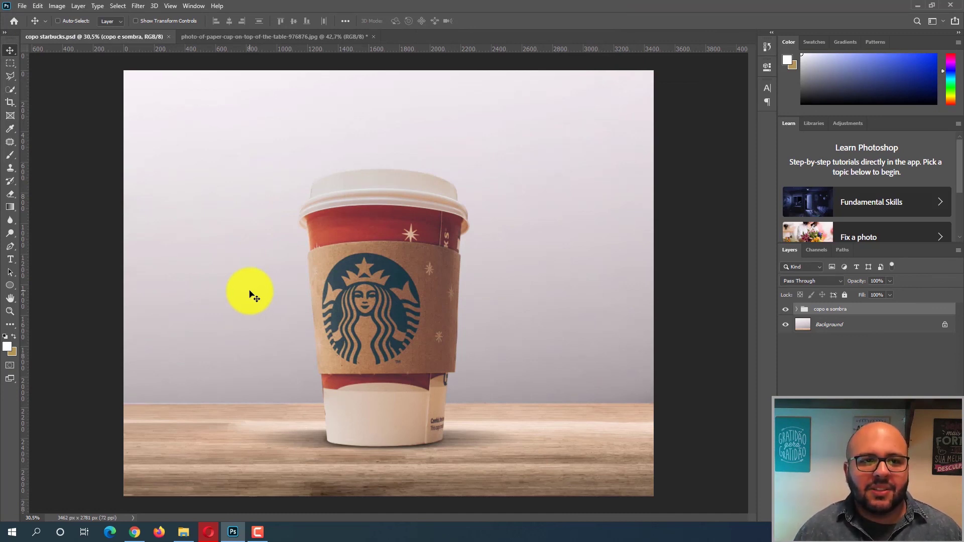
# Save a JPEG copy of the composite named "copo starbucks" in the Post 22 folder at maximum quality 12.
pyautogui.click(23, 7)
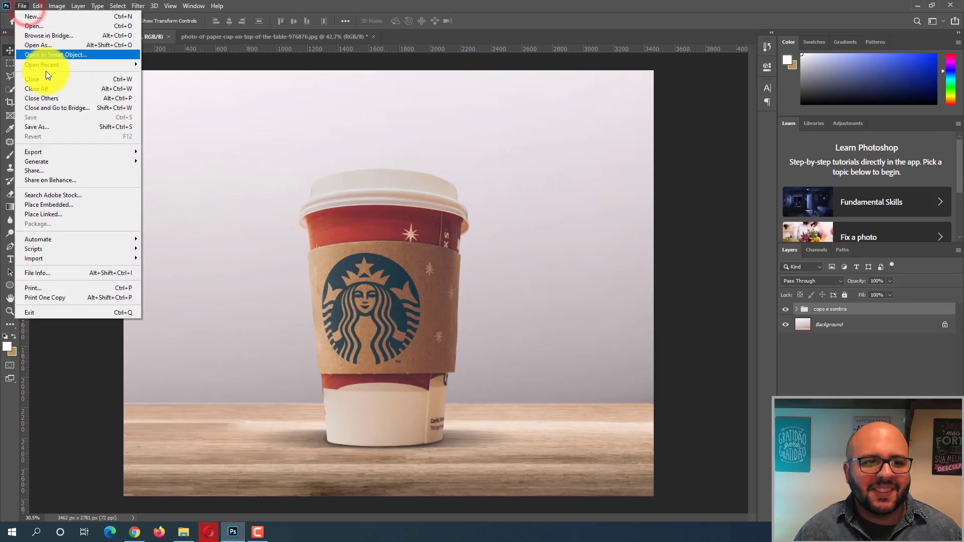
pyautogui.click(55, 126)
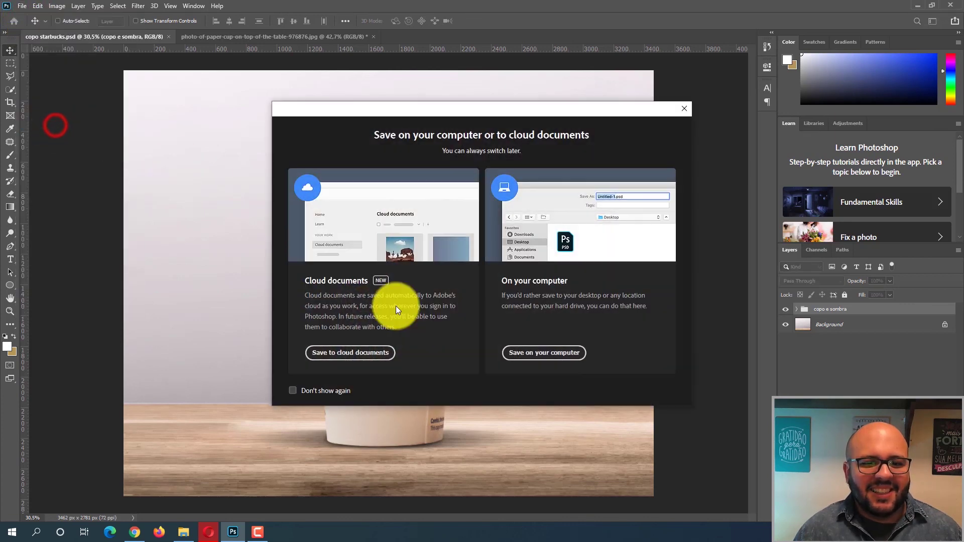
pyautogui.click(559, 352)
pyautogui.click(136, 297)
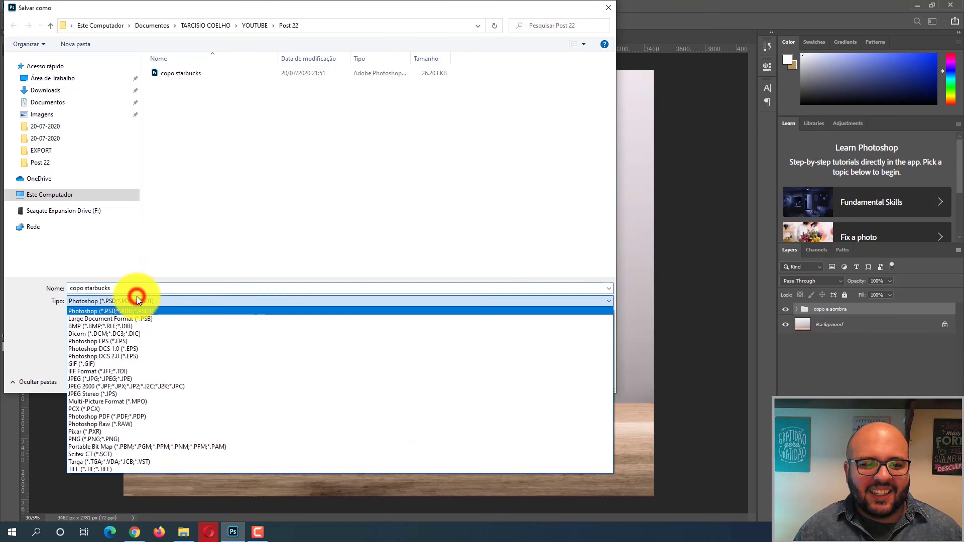
pyautogui.click(132, 379)
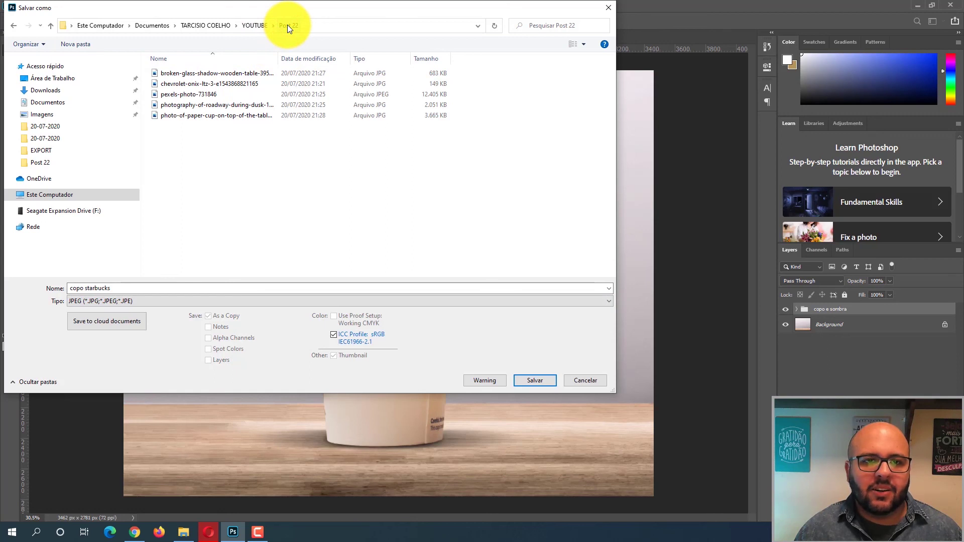
pyautogui.click(133, 290)
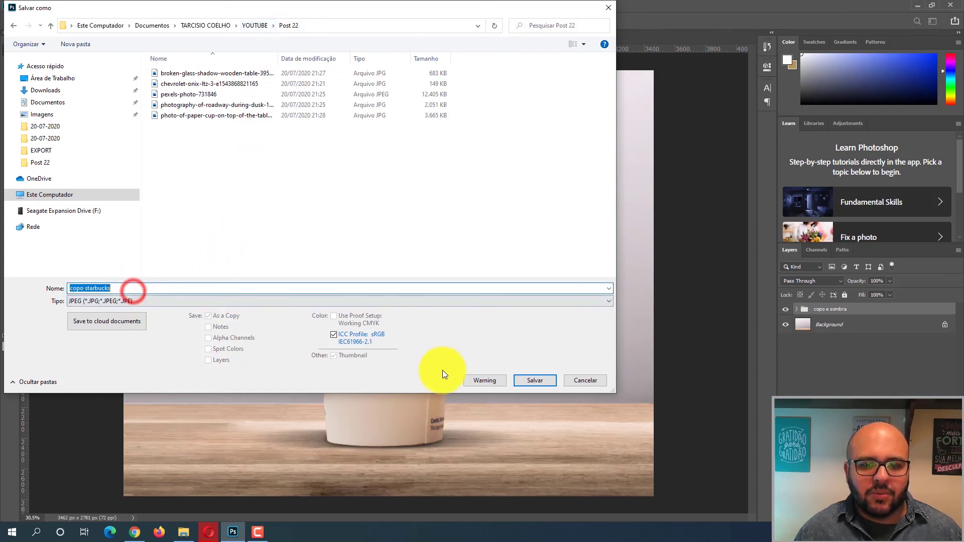
pyautogui.click(533, 380)
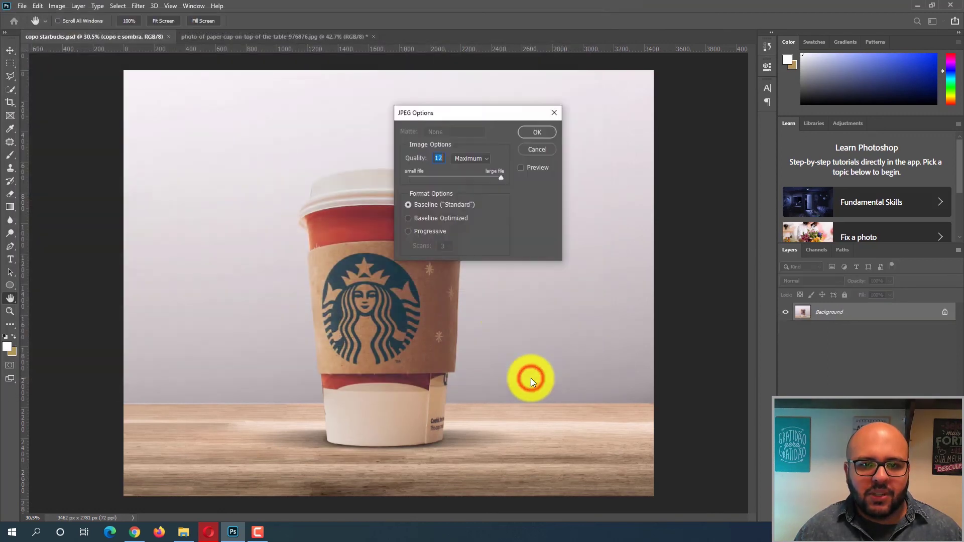
pyautogui.click(541, 130)
# Switch to File Explorer, open the Post 22 folder, and compare the exported copo starbucks JPEG with the original broken-glass photo.
pyautogui.click(188, 533)
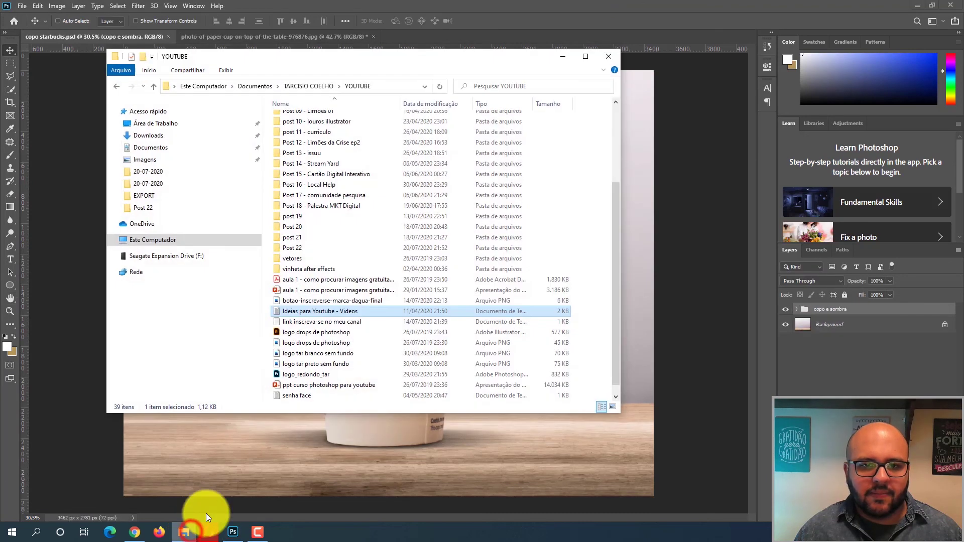
pyautogui.doubleClick(301, 251)
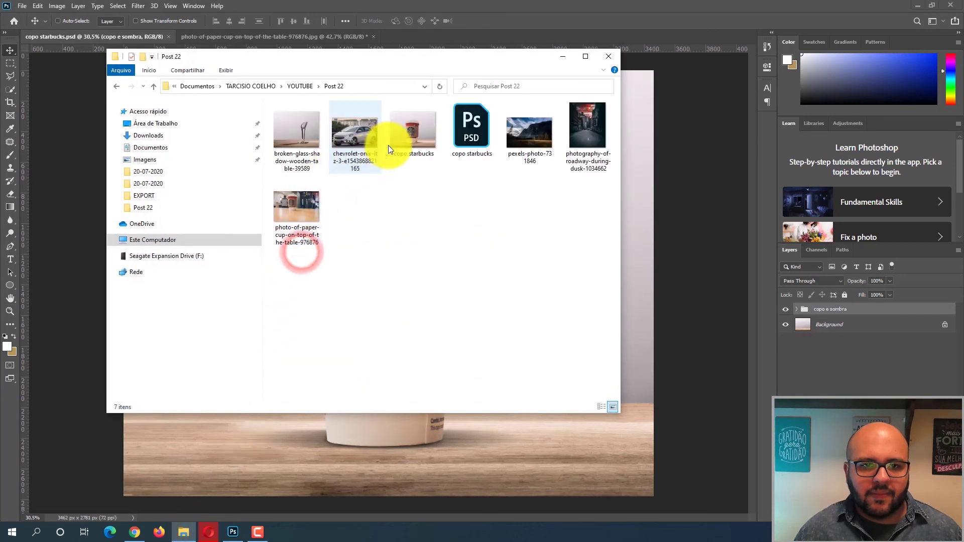
pyautogui.doubleClick(421, 134)
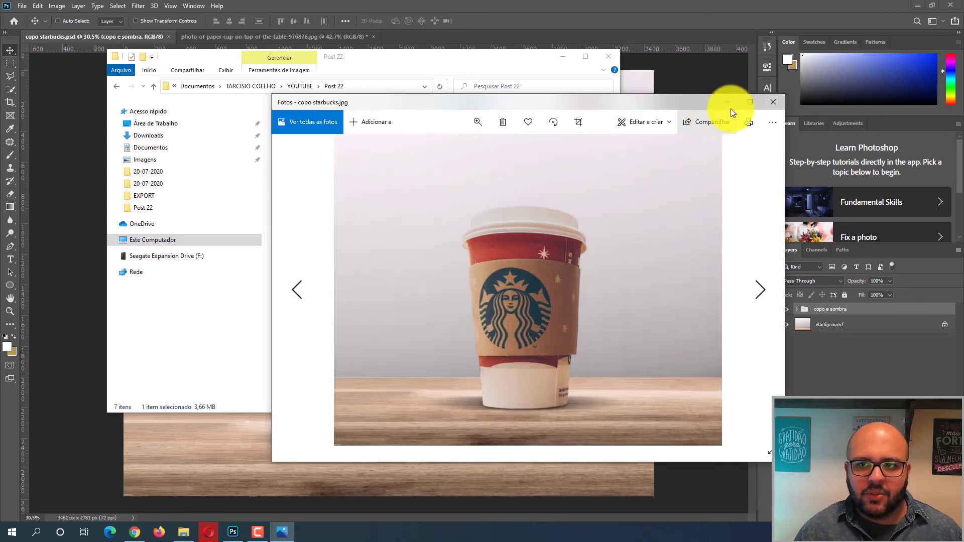
pyautogui.click(750, 102)
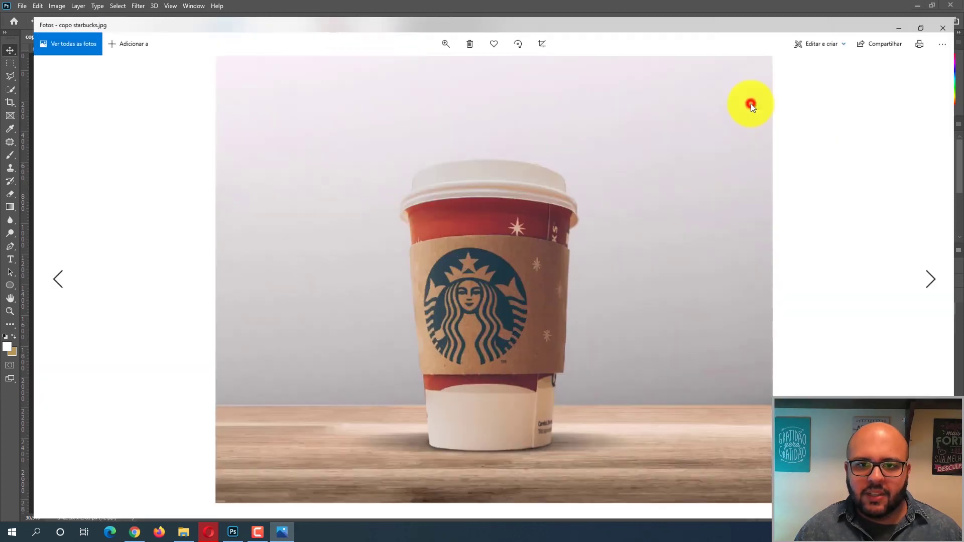
pyautogui.click(952, 6)
pyautogui.doubleClick(294, 142)
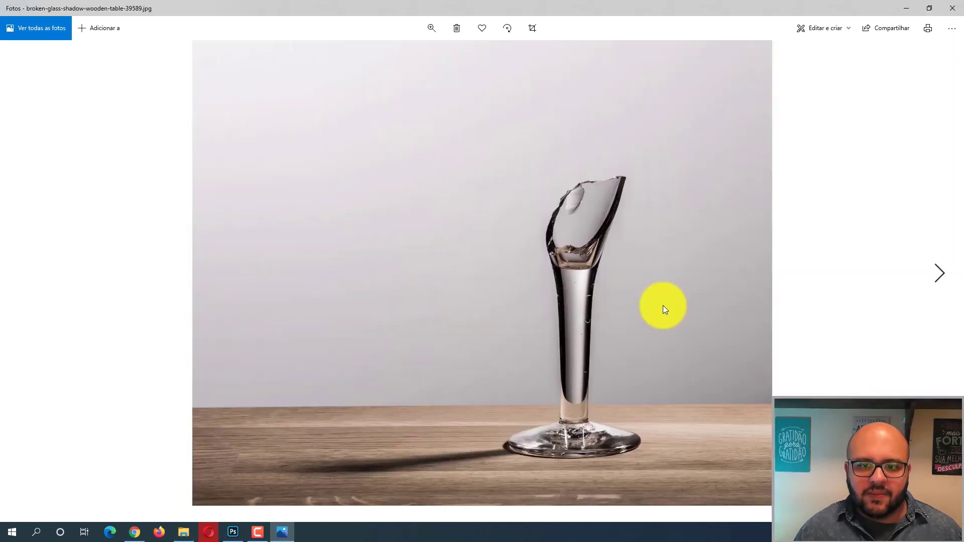
pyautogui.click(952, 6)
pyautogui.doubleClick(417, 125)
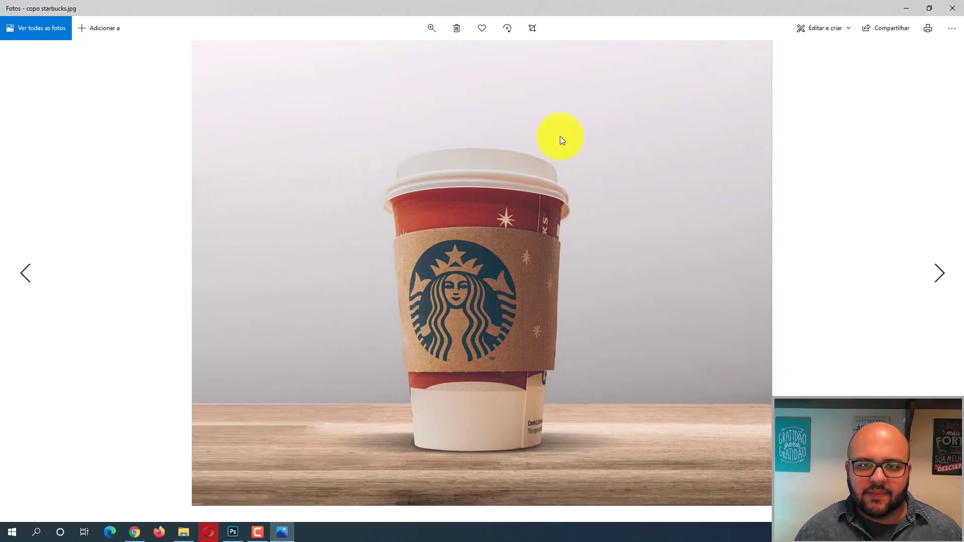
pyautogui.click(952, 8)
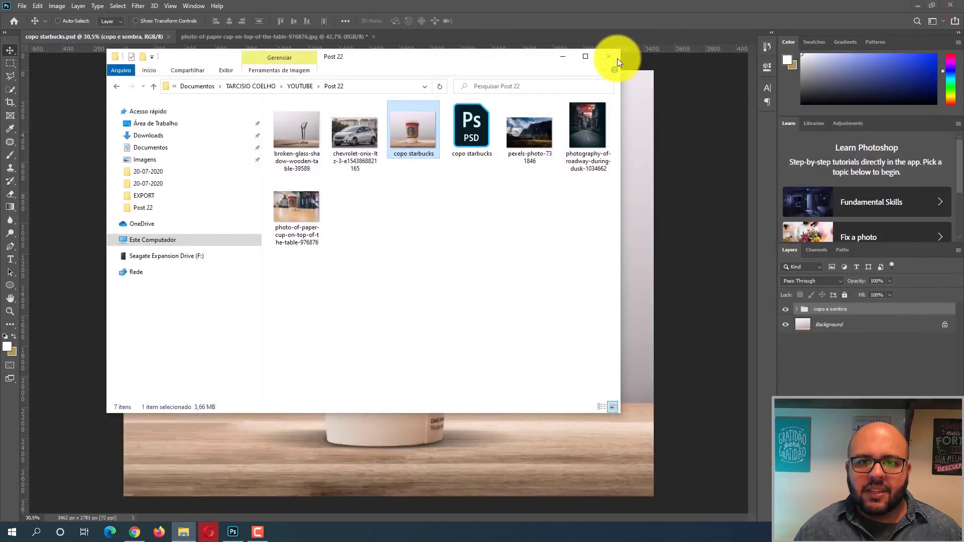
pyautogui.click(608, 57)
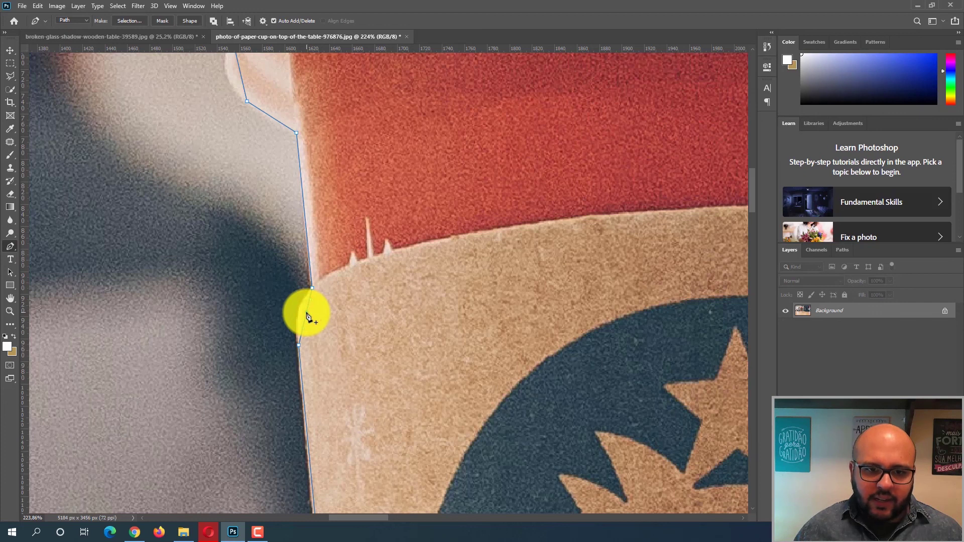
# Refine the pen path in the paper cup photo by adding anchor points and bending segments outward along the sleeve corner and lid edge.
pyautogui.click(307, 314)
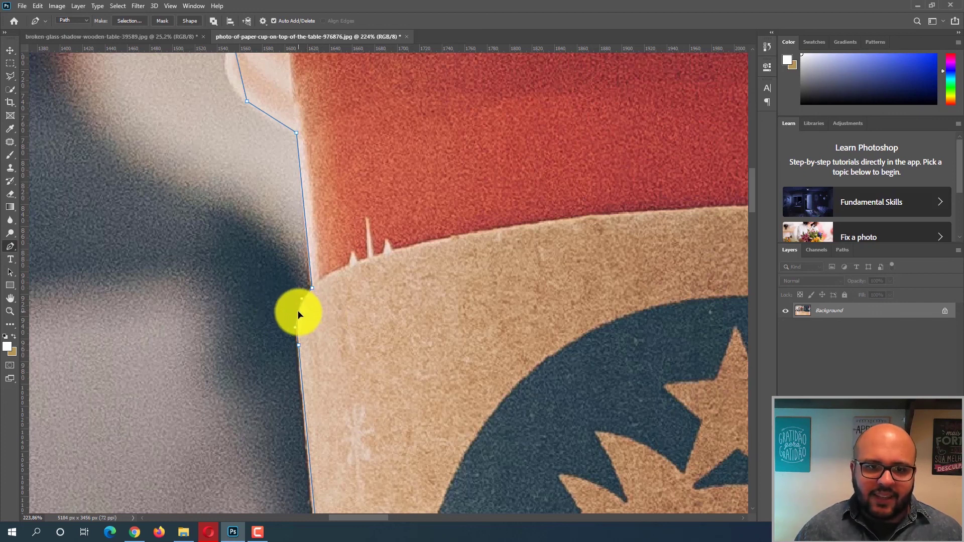
pyautogui.moveTo(311, 180); pyautogui.dragTo(340, 387)
pyautogui.moveTo(268, 279); pyautogui.dragTo(254, 280)
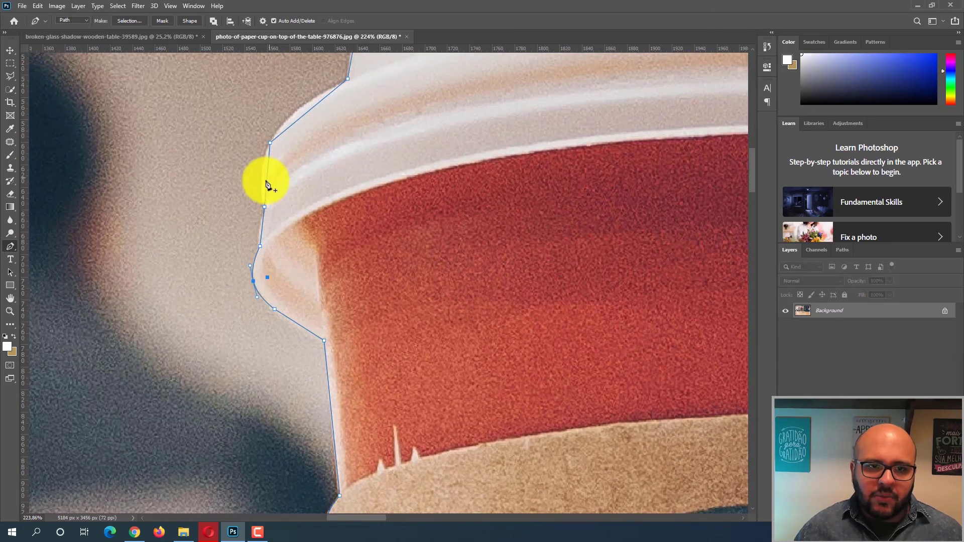
pyautogui.scroll(1, 271, 197)
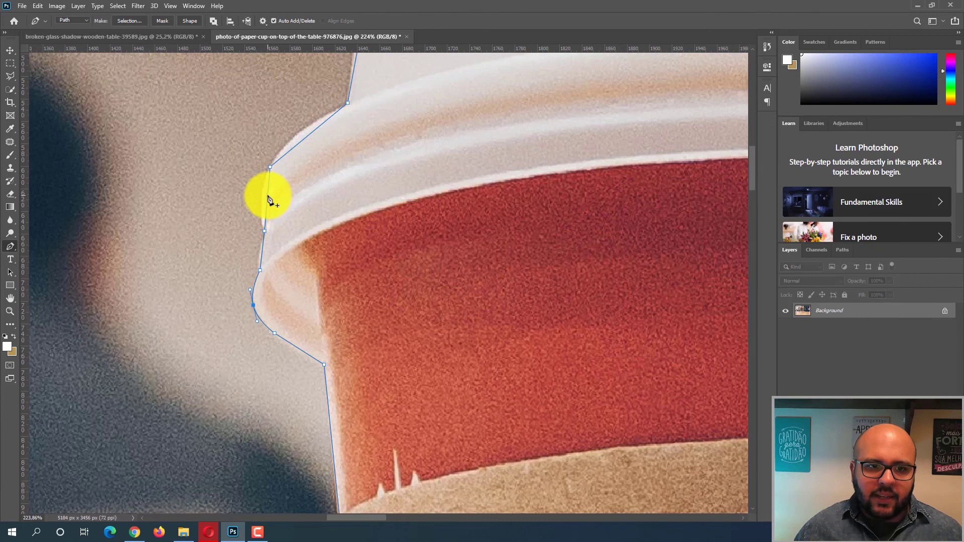
pyautogui.click(268, 197)
pyautogui.keyDown('ctrl'); pyautogui.click(262, 200); pyautogui.keyUp('ctrl')
pyautogui.click(263, 251)
pyautogui.moveTo(327, 147); pyautogui.dragTo(329, 231)
pyautogui.hotkey('ctrl', '-')
pyautogui.hotkey('ctrl', '-')
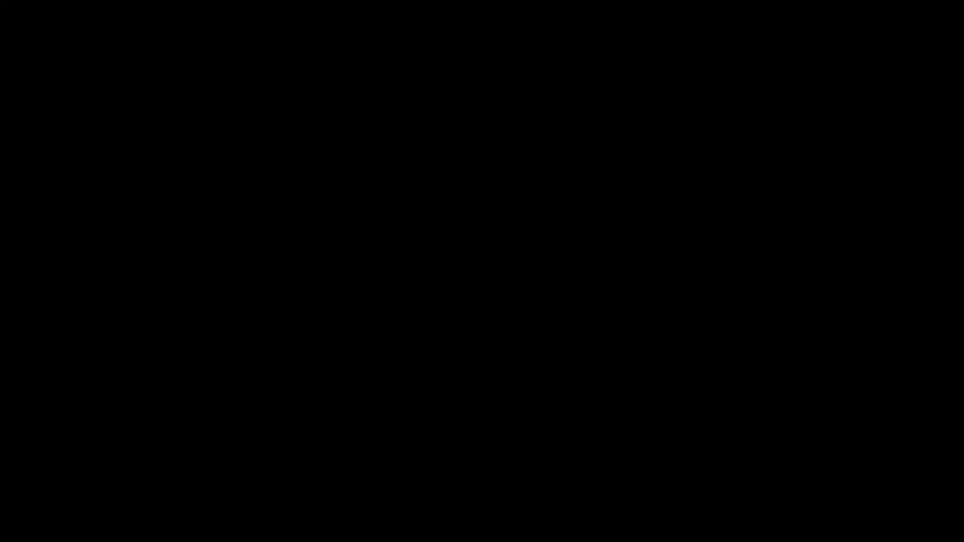